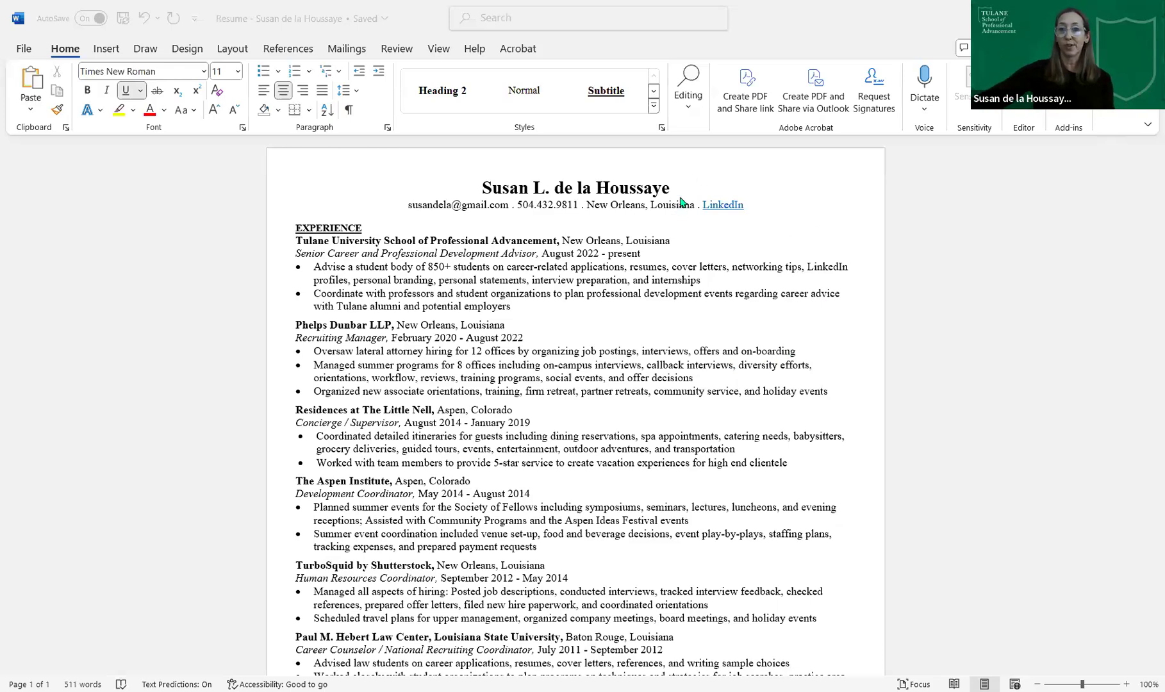
- Type the quoted nickname after the first name in the résumé's name heading
{"action": "left_click_drag", "start_coordinate": [678, 188], "coordinate": [485, 189]}
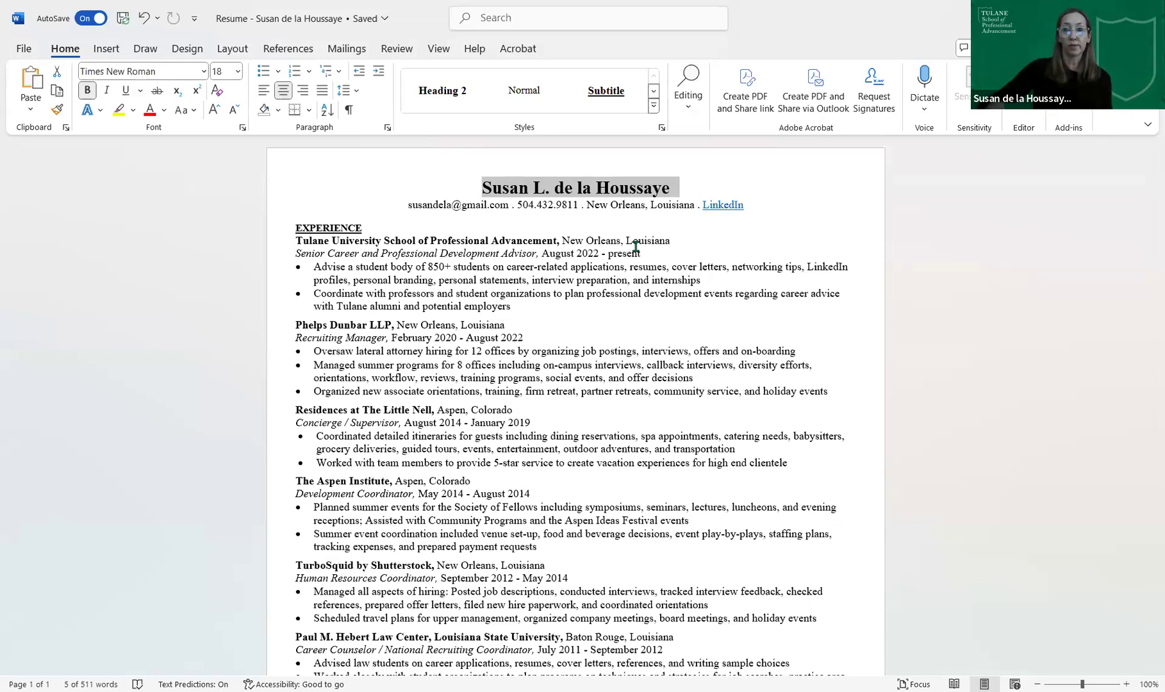
{"action": "left_click", "coordinate": [525, 186]}
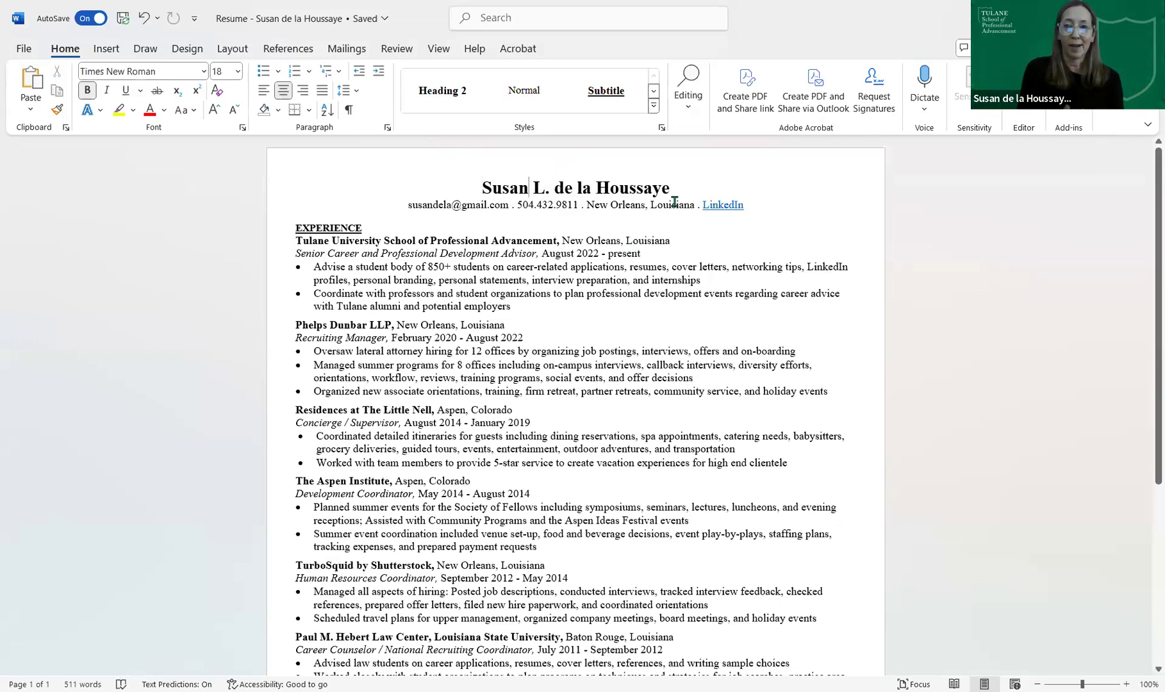
{"action": "type", "text": "\""}
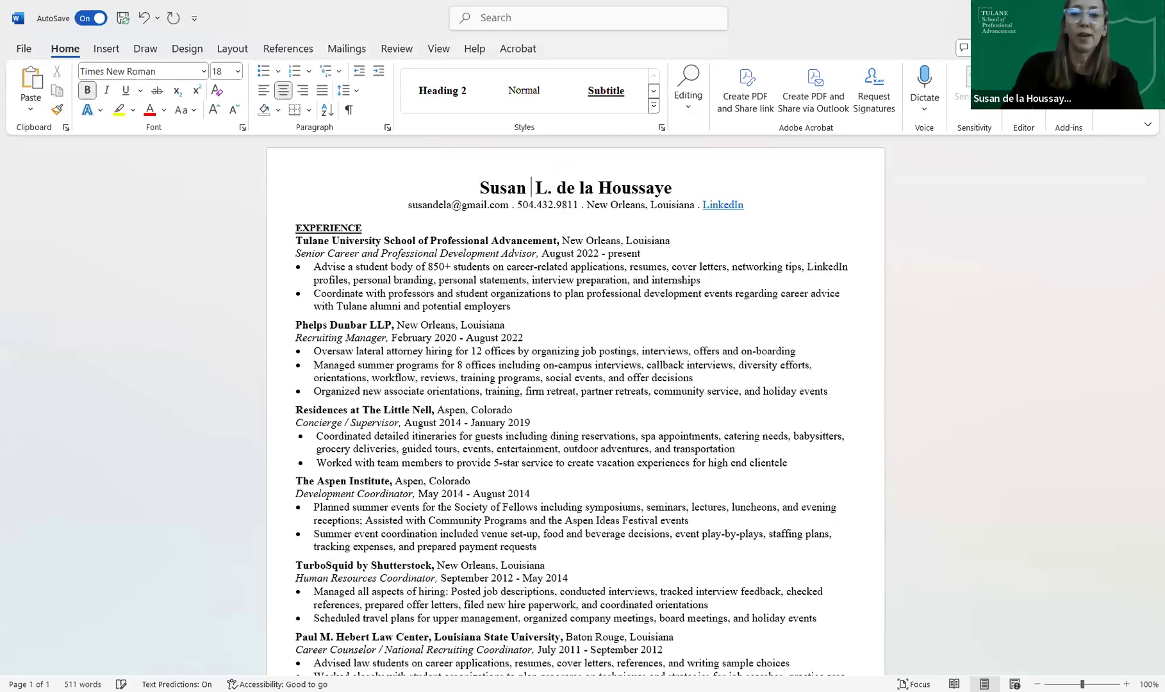
{"action": "type", "text": "Su"}
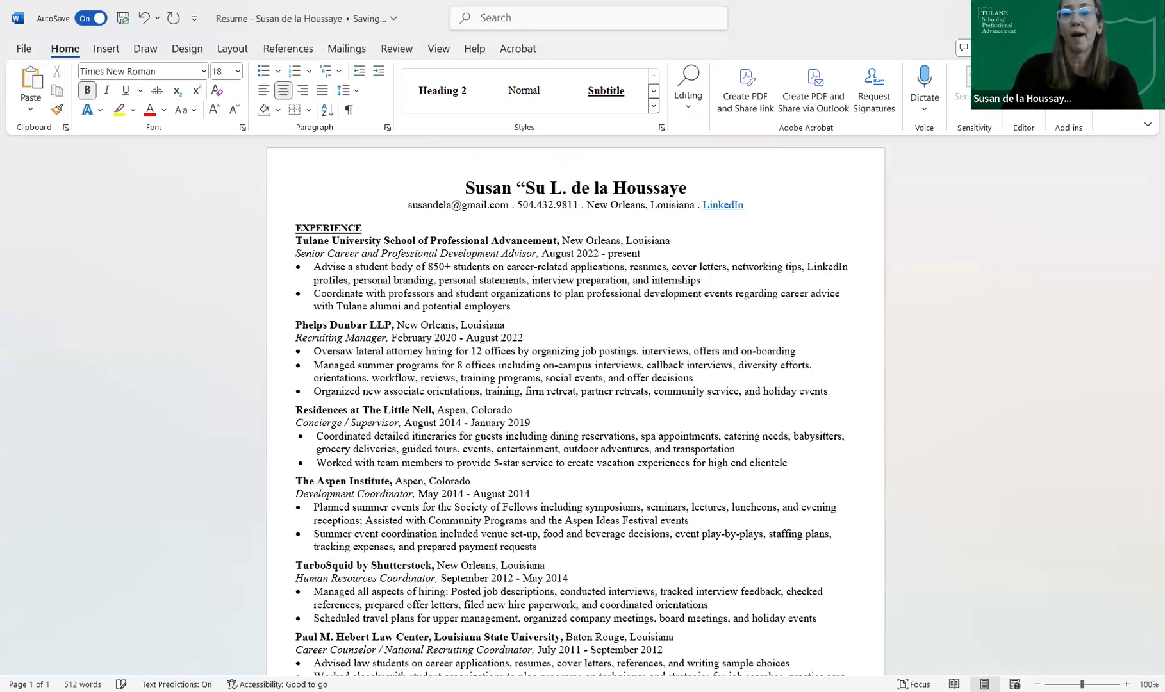
{"action": "type", "text": "zy"}
{"action": "type", "text": "\""}
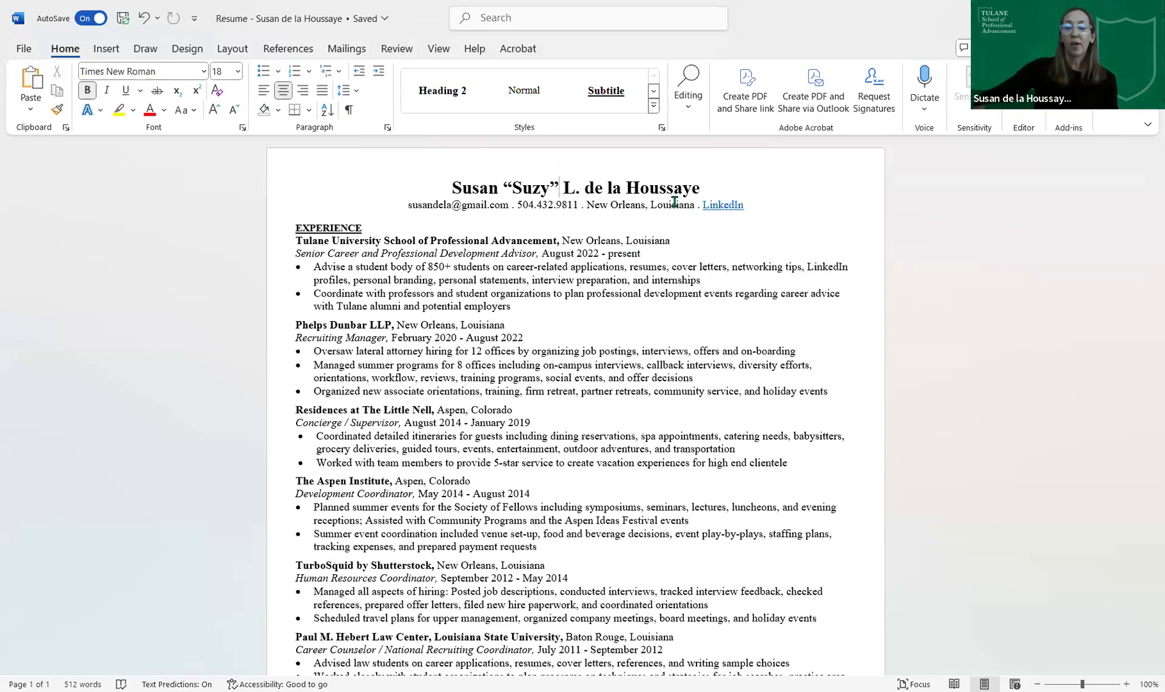
{"action": "triple_click", "coordinate": [411, 205]}
{"action": "left_click", "coordinate": [432, 205]}
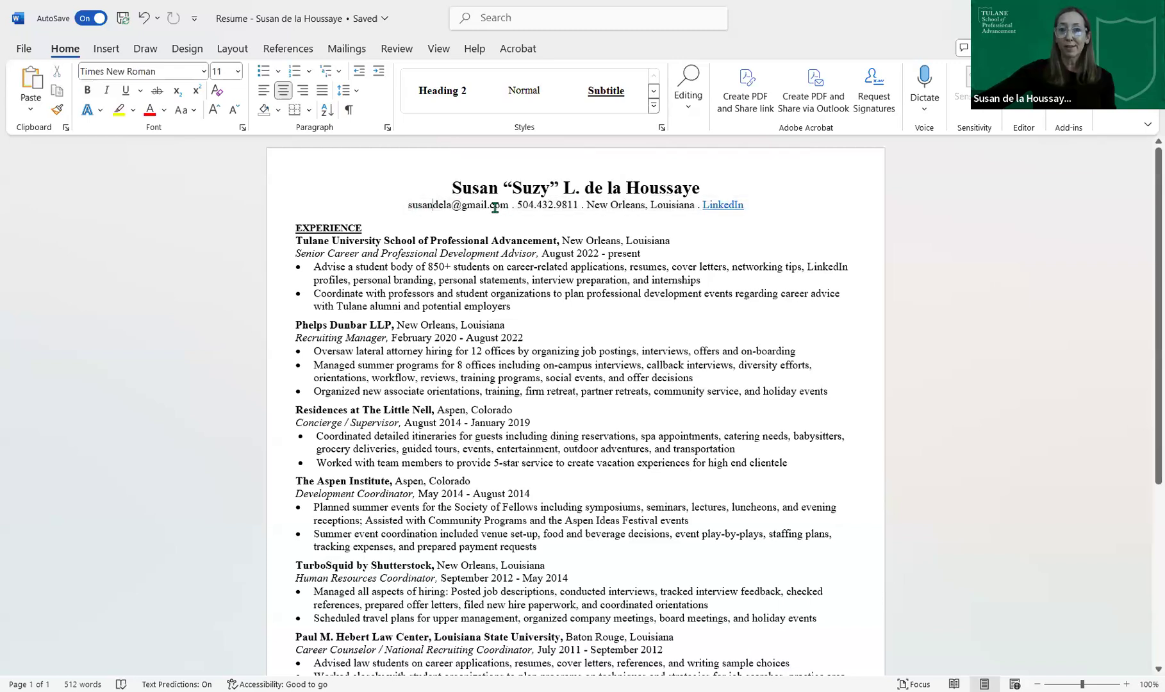
{"action": "triple_click", "coordinate": [452, 214]}
{"action": "left_click", "coordinate": [455, 214]}
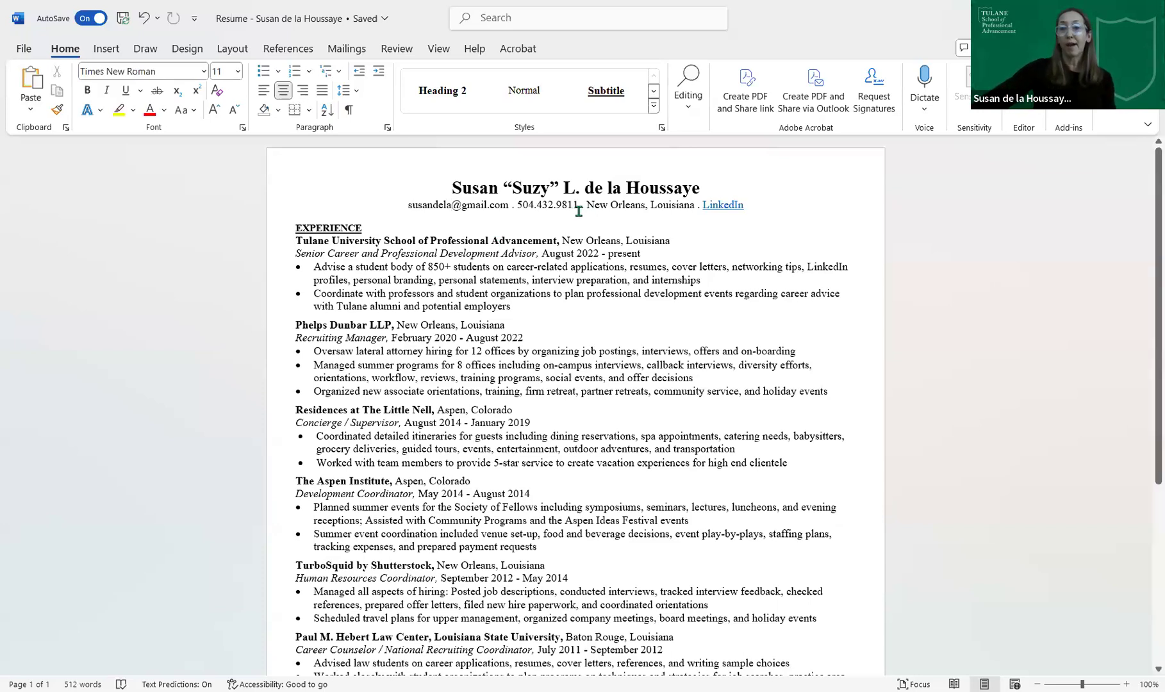
{"action": "left_click_drag", "start_coordinate": [579, 205], "coordinate": [528, 214]}
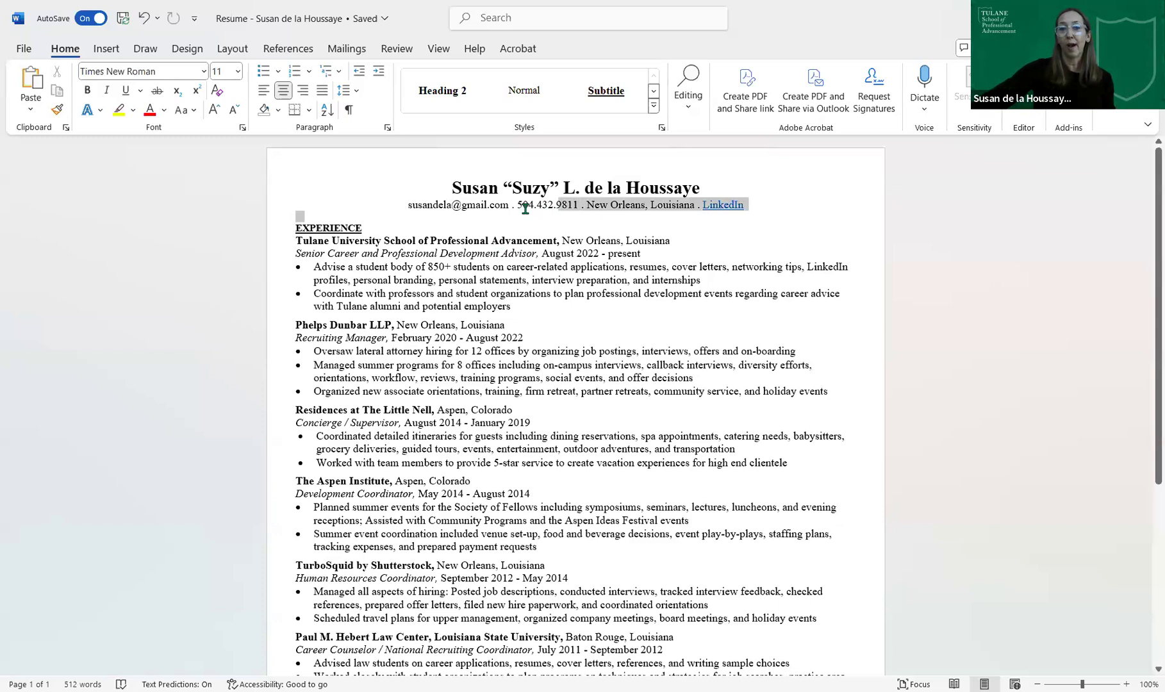
{"action": "left_click", "coordinate": [525, 208]}
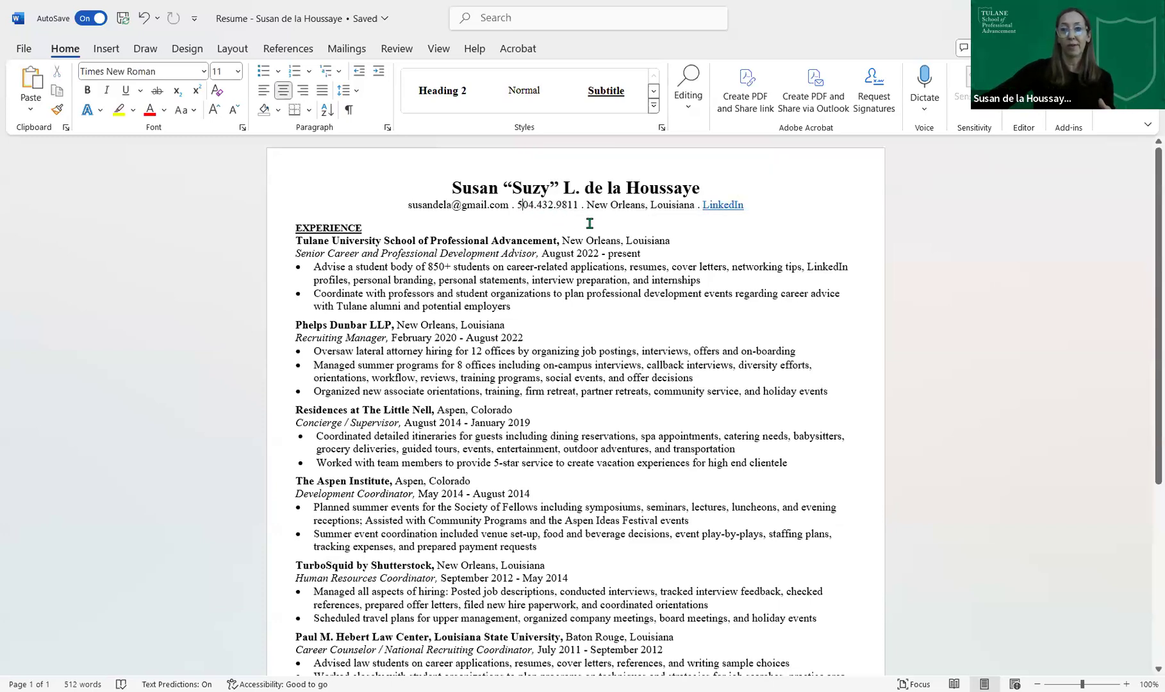
{"action": "left_click", "coordinate": [498, 226]}
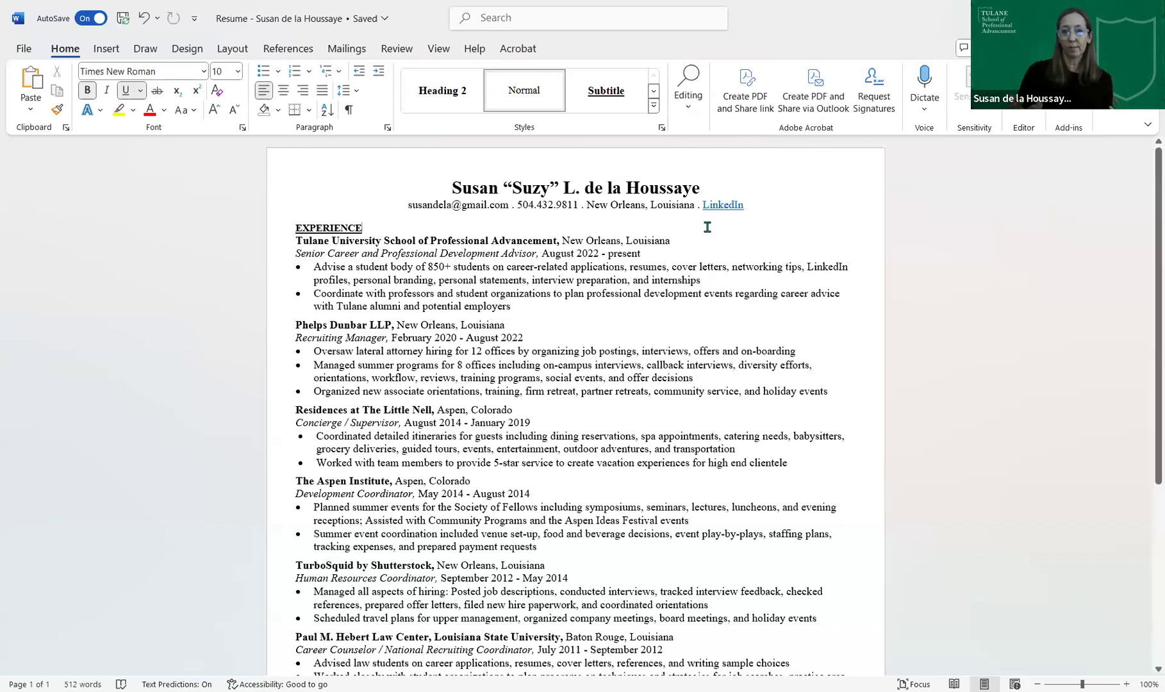
{"action": "left_click_drag", "start_coordinate": [697, 204], "coordinate": [590, 205]}
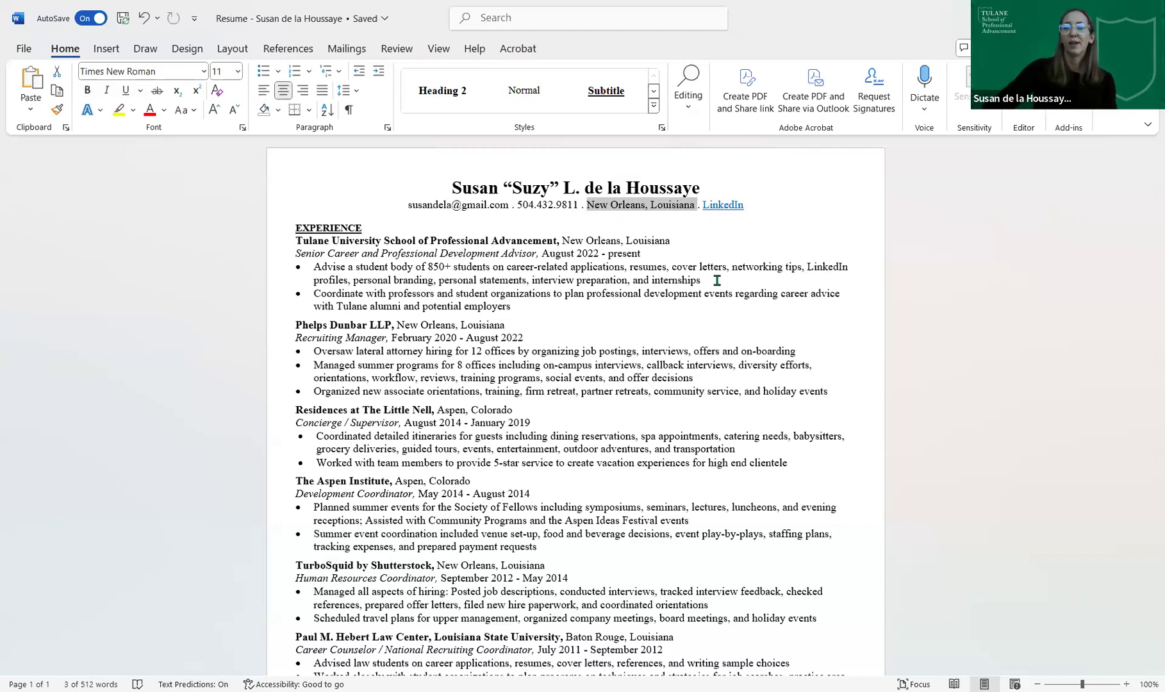
{"action": "left_click_drag", "start_coordinate": [757, 206], "coordinate": [703, 204]}
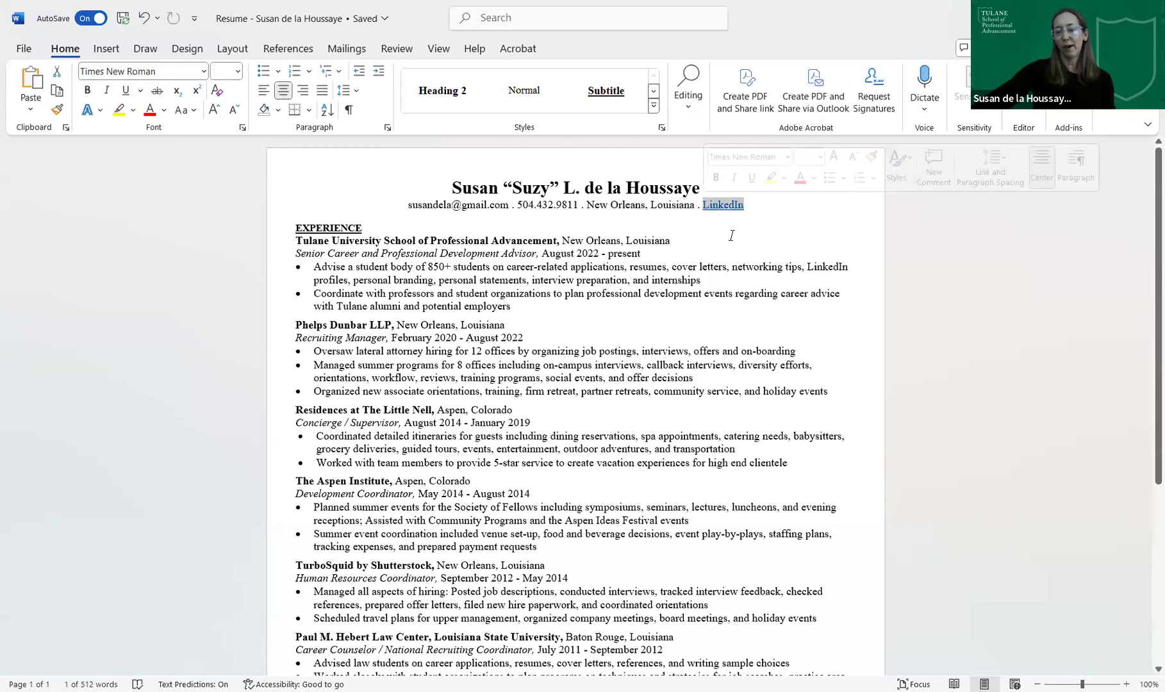
{"action": "left_click", "coordinate": [754, 237]}
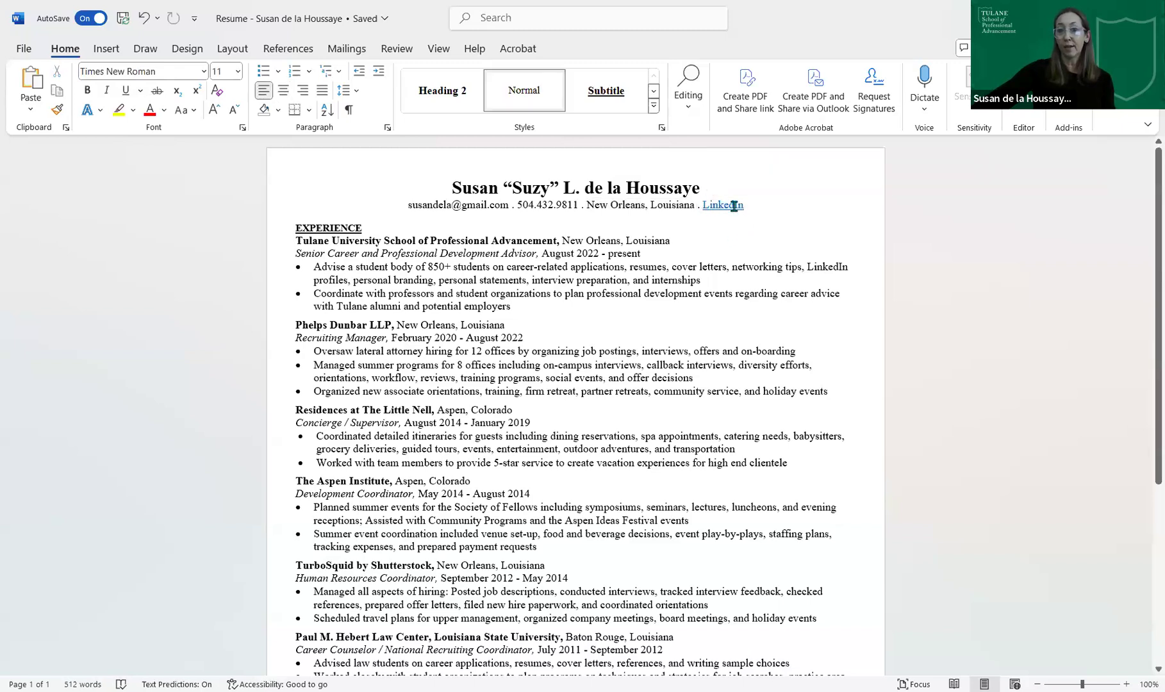
{"action": "mouse_move", "coordinate": [733, 204]}
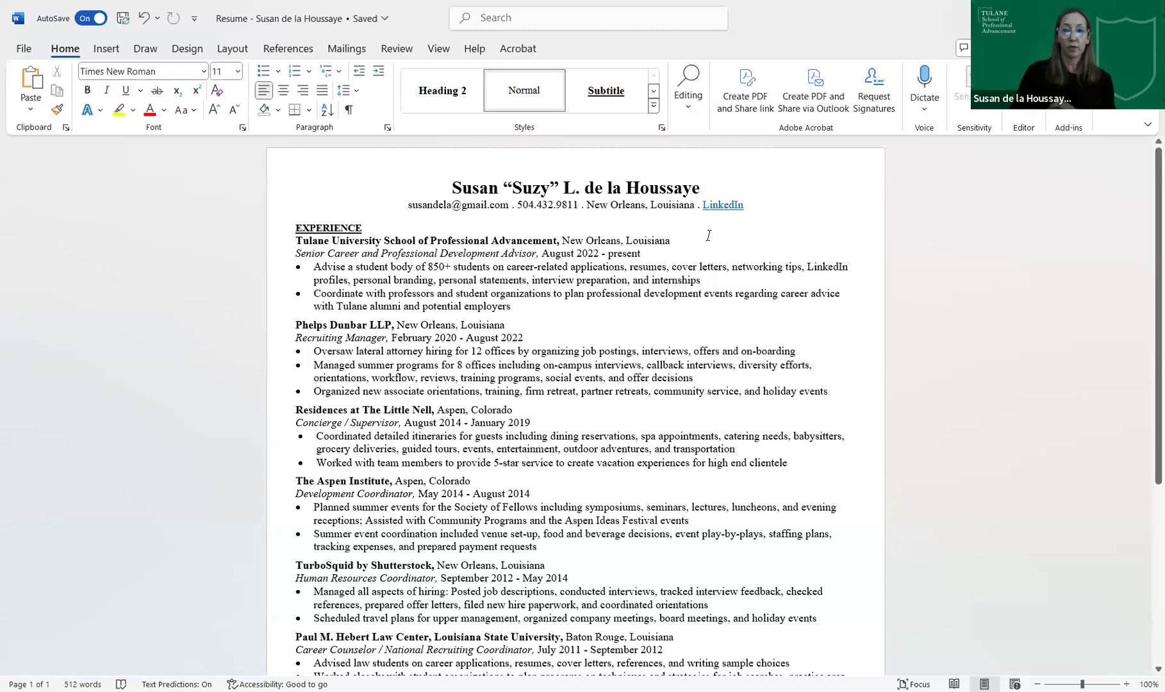
- Turn off underline and add '. Portfolio' after LinkedIn at the end of the contact line
{"action": "left_click", "coordinate": [771, 213]}
{"action": "left_click", "coordinate": [758, 204]}
{"action": "left_click", "coordinate": [126, 90]}
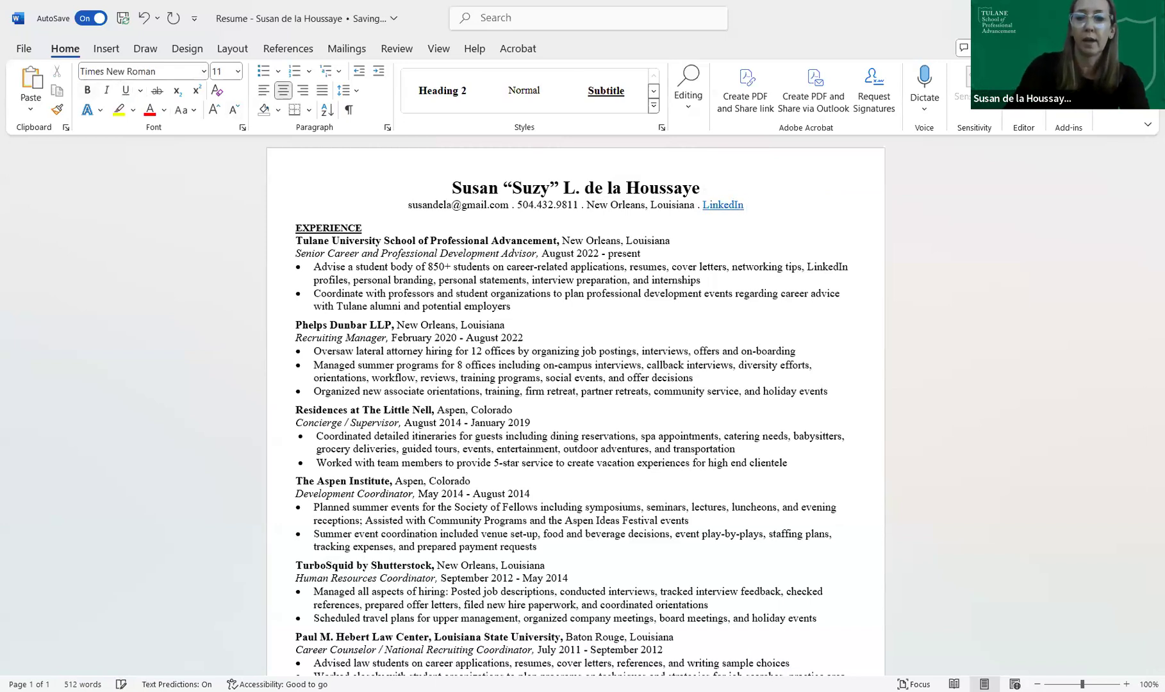
{"action": "type", "text": "."}
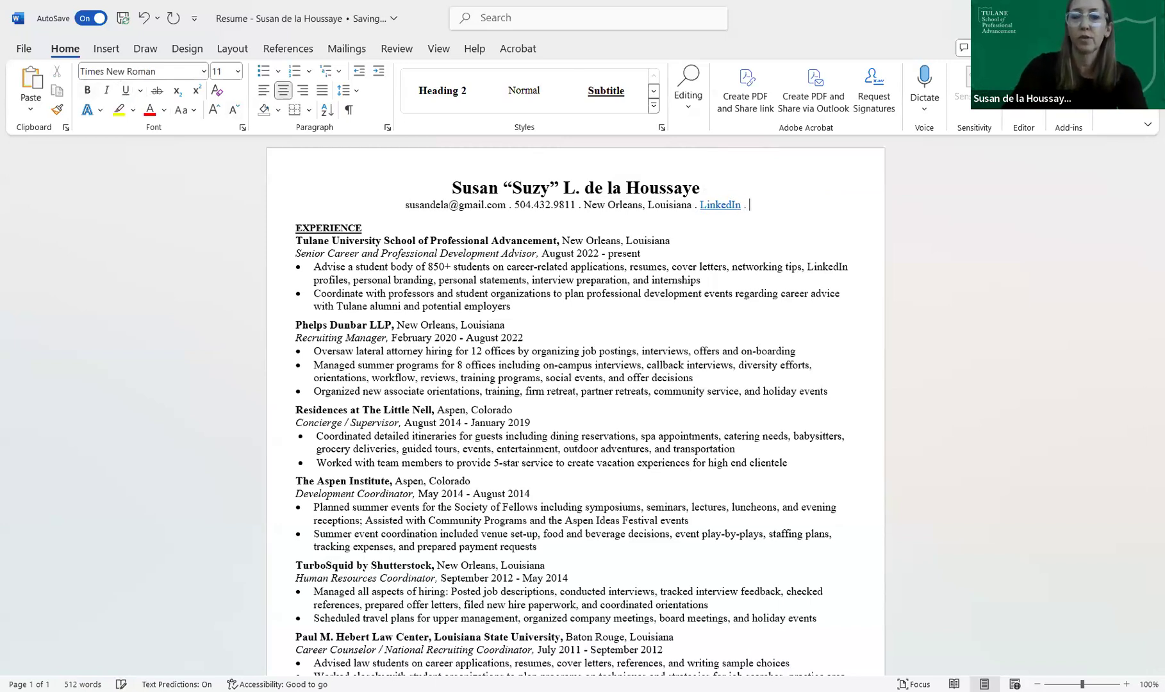
{"action": "type", "text": " Por"}
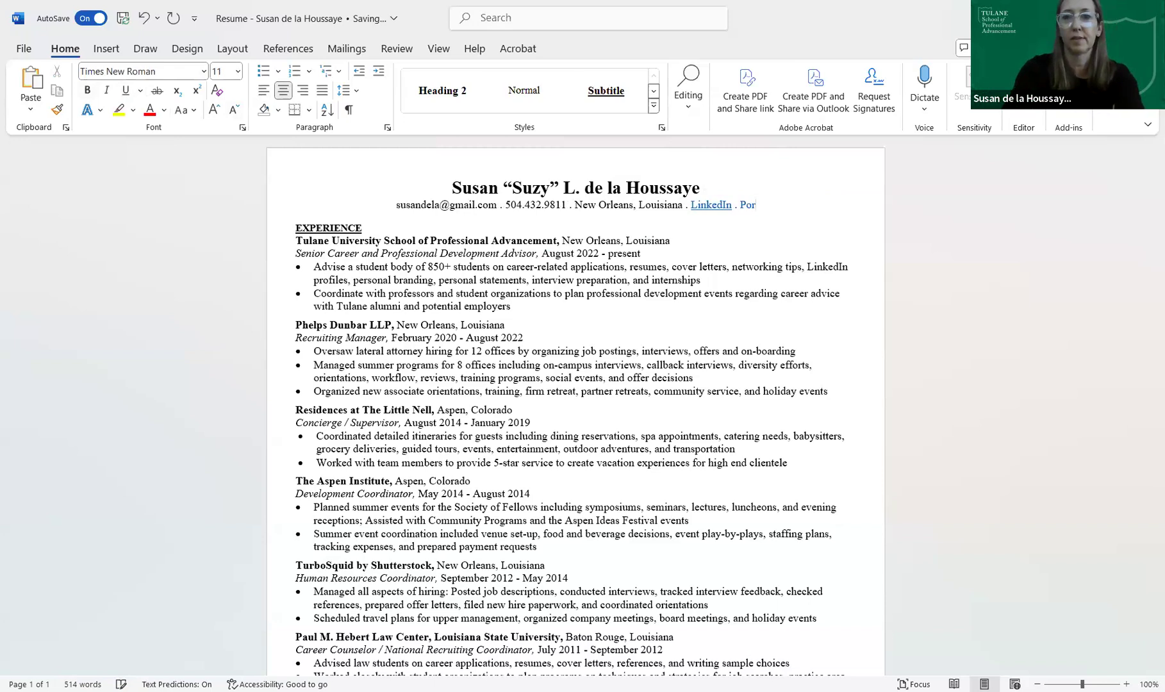
{"action": "type", "text": "tfolio"}
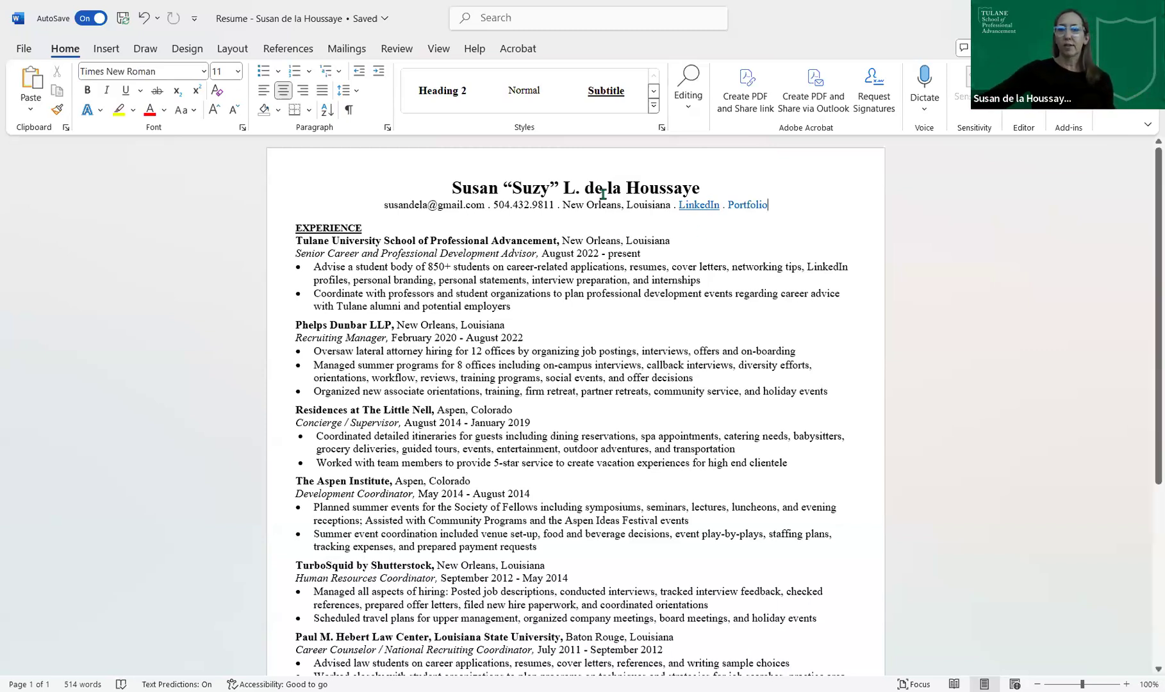
{"action": "left_click_drag", "start_coordinate": [505, 186], "coordinate": [565, 186]}
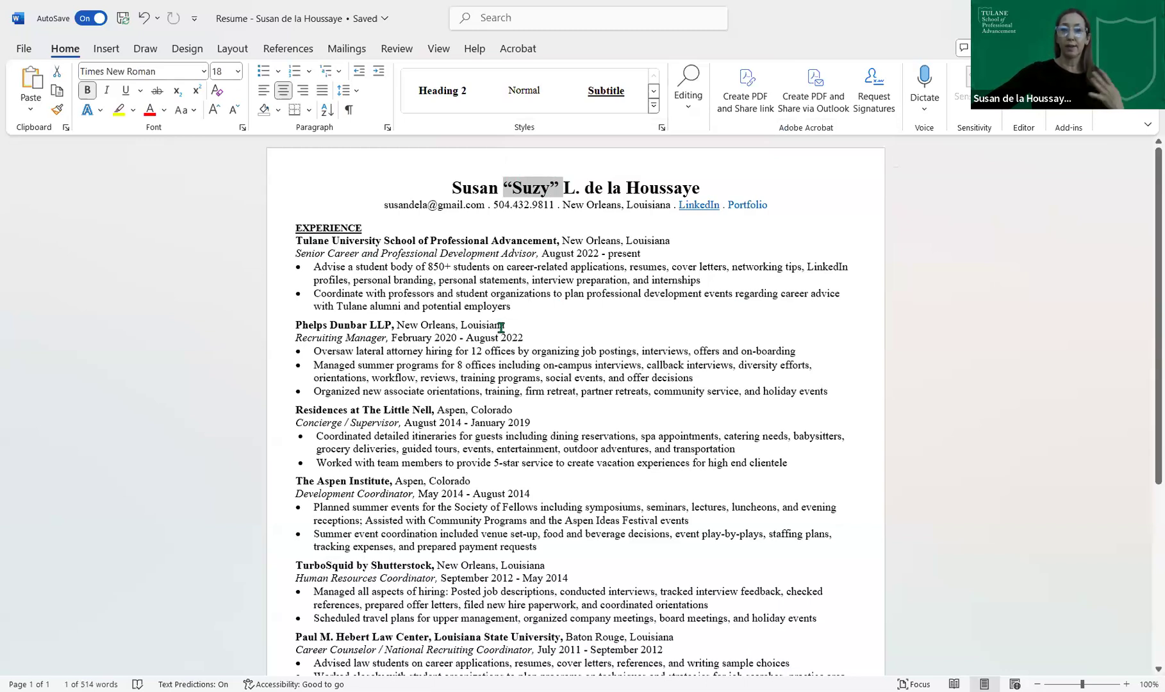
{"action": "scroll", "coordinate": [501, 327], "scroll_direction": "down", "scroll_amount": 8}
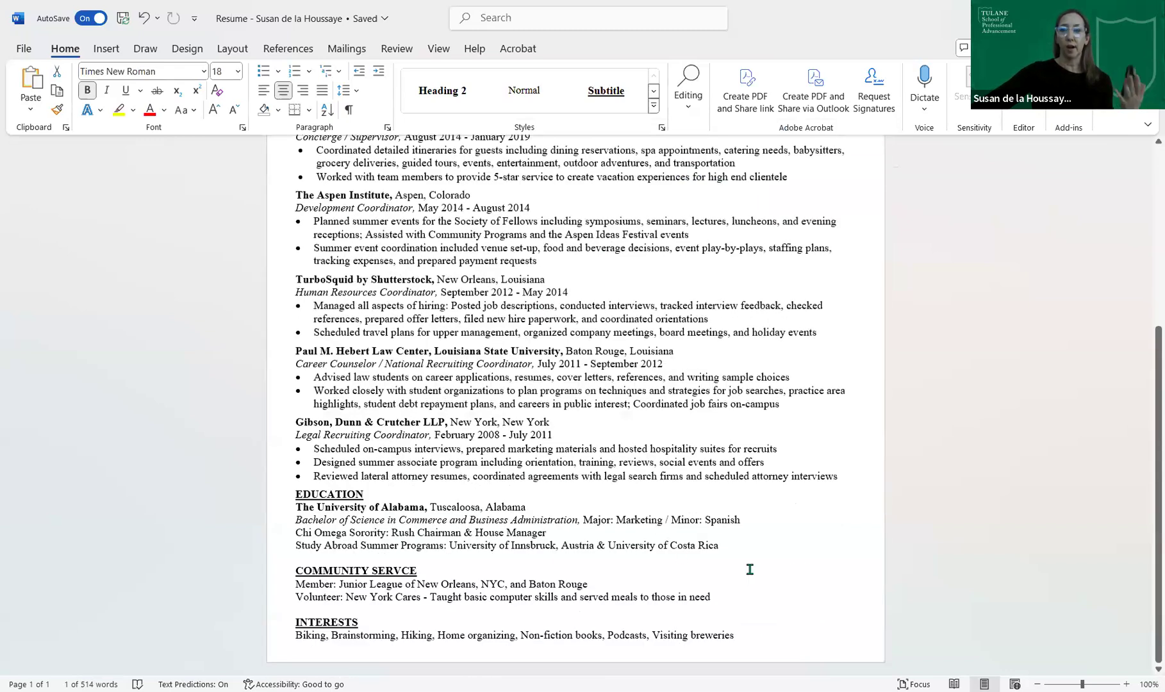
{"action": "scroll", "coordinate": [750, 569], "scroll_direction": "up", "scroll_amount": 8}
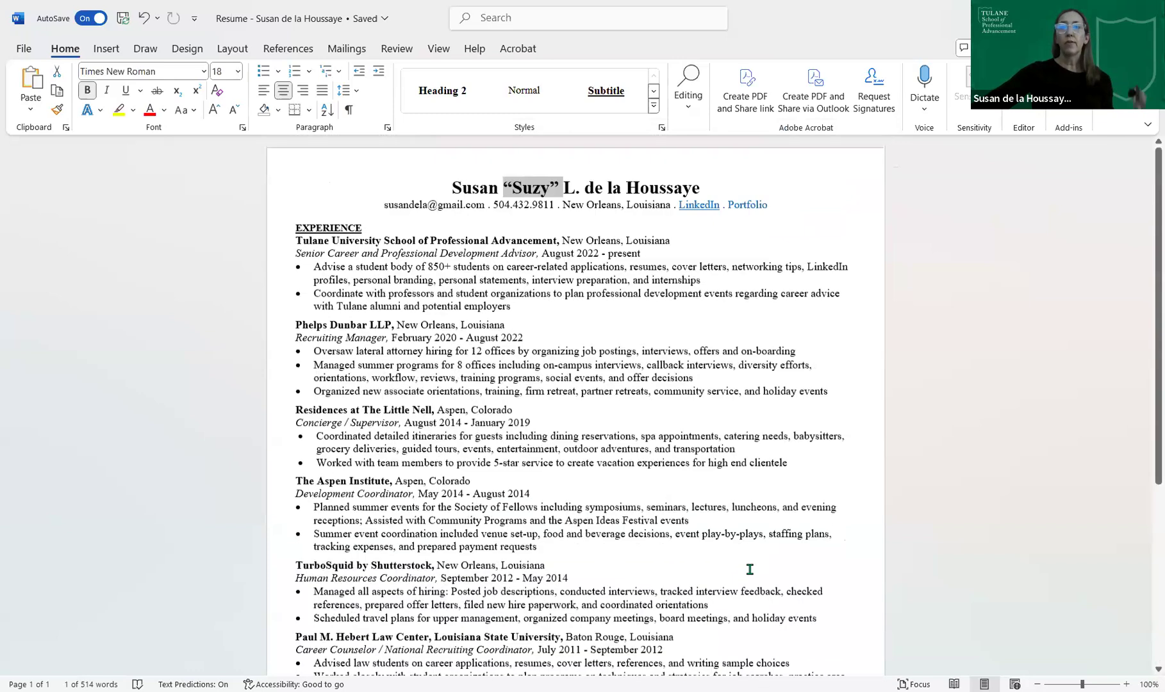
{"action": "left_click", "coordinate": [298, 231]}
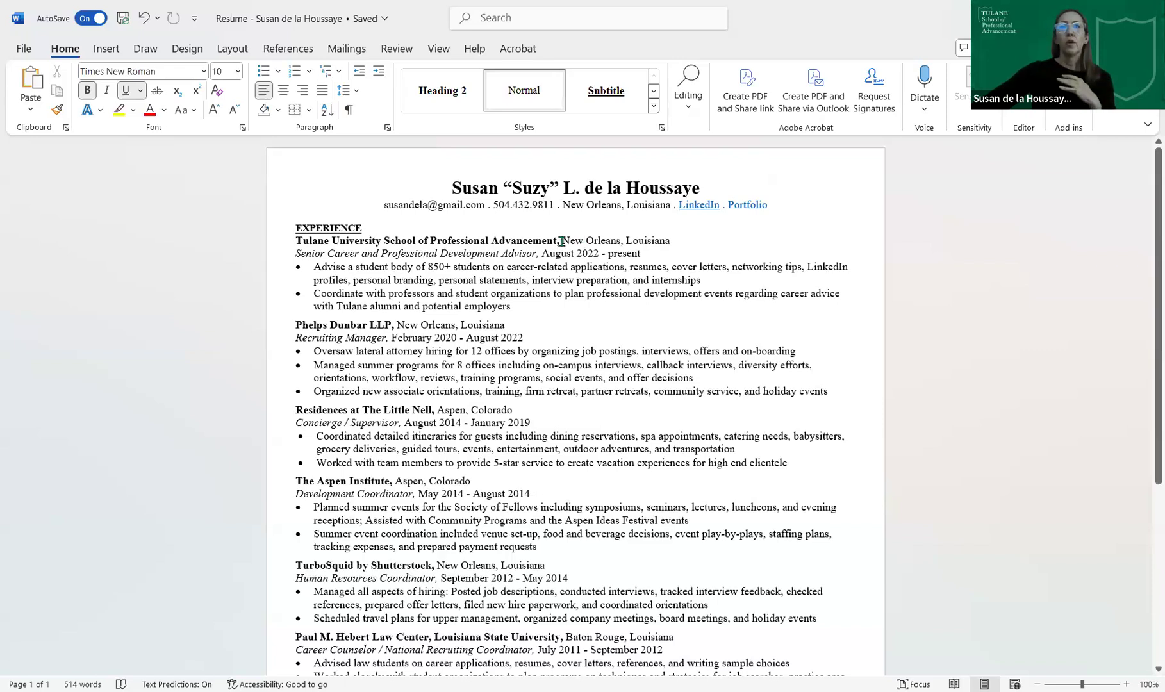
{"action": "left_click_drag", "start_coordinate": [562, 241], "coordinate": [296, 246]}
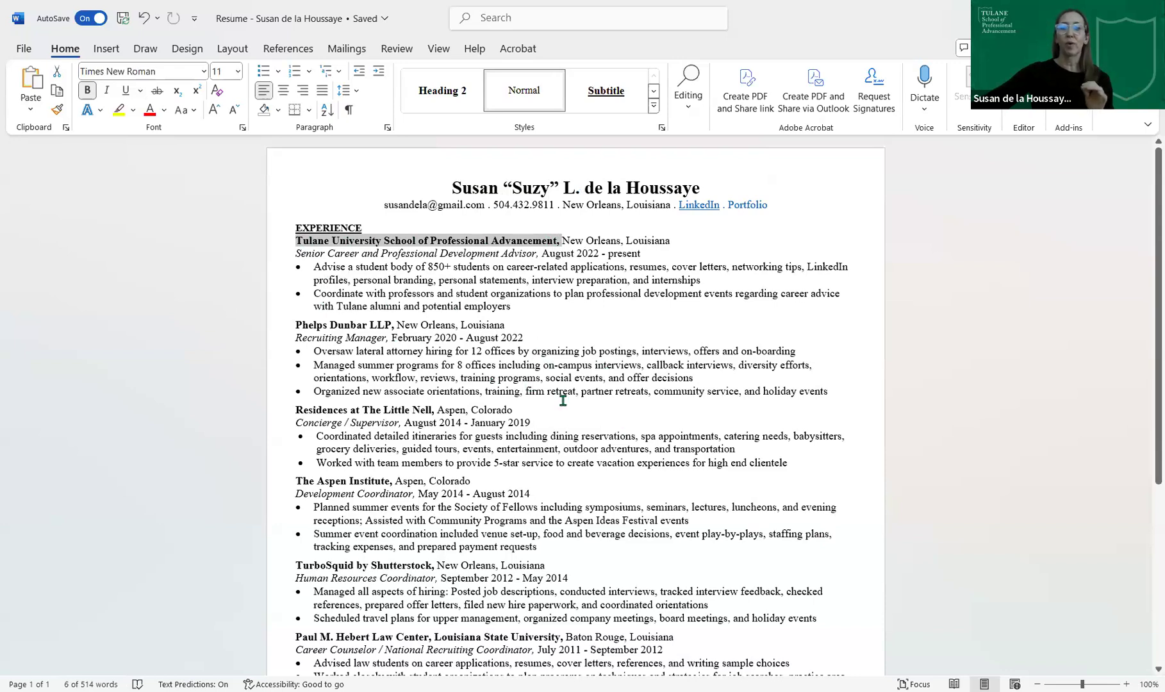
{"action": "scroll", "coordinate": [563, 400], "scroll_direction": "down", "scroll_amount": 2}
{"action": "scroll", "coordinate": [562, 400], "scroll_direction": "down", "scroll_amount": 4}
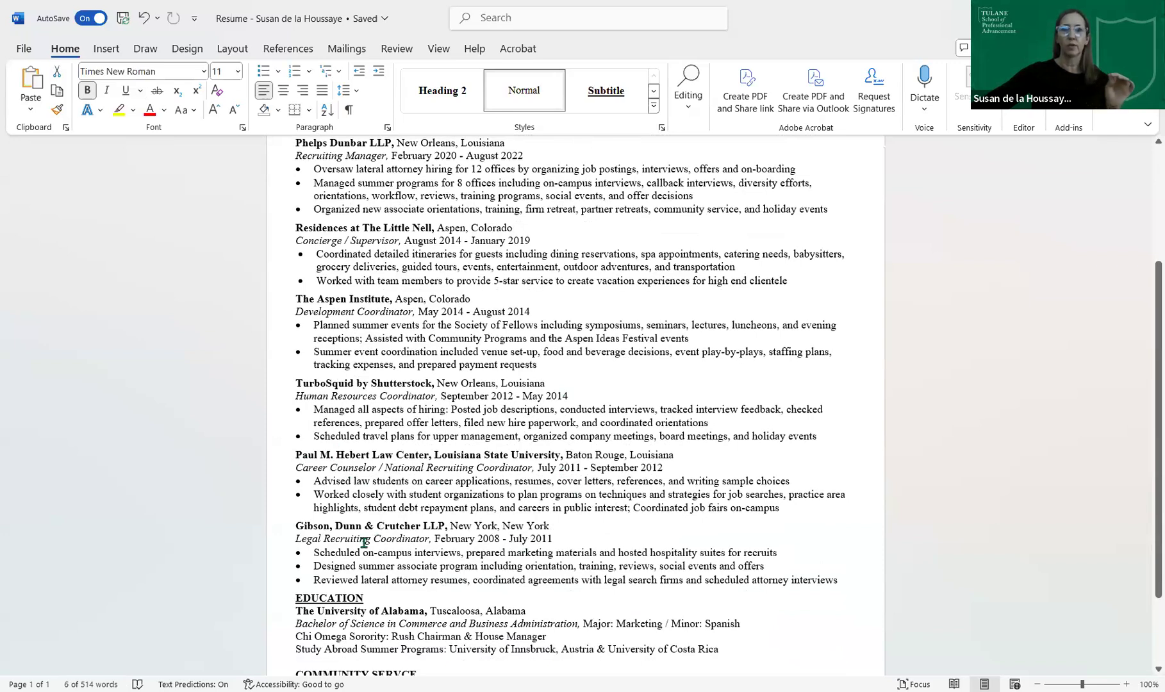
{"action": "left_click_drag", "start_coordinate": [588, 541], "coordinate": [436, 538]}
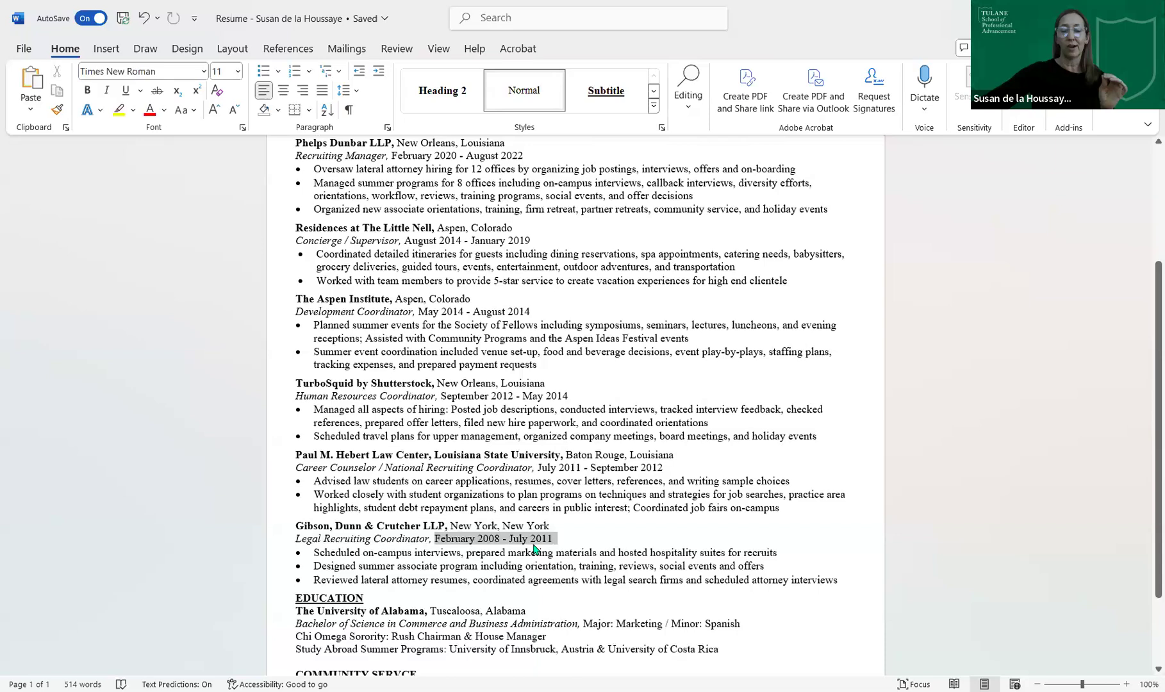
{"action": "left_click", "coordinate": [818, 549]}
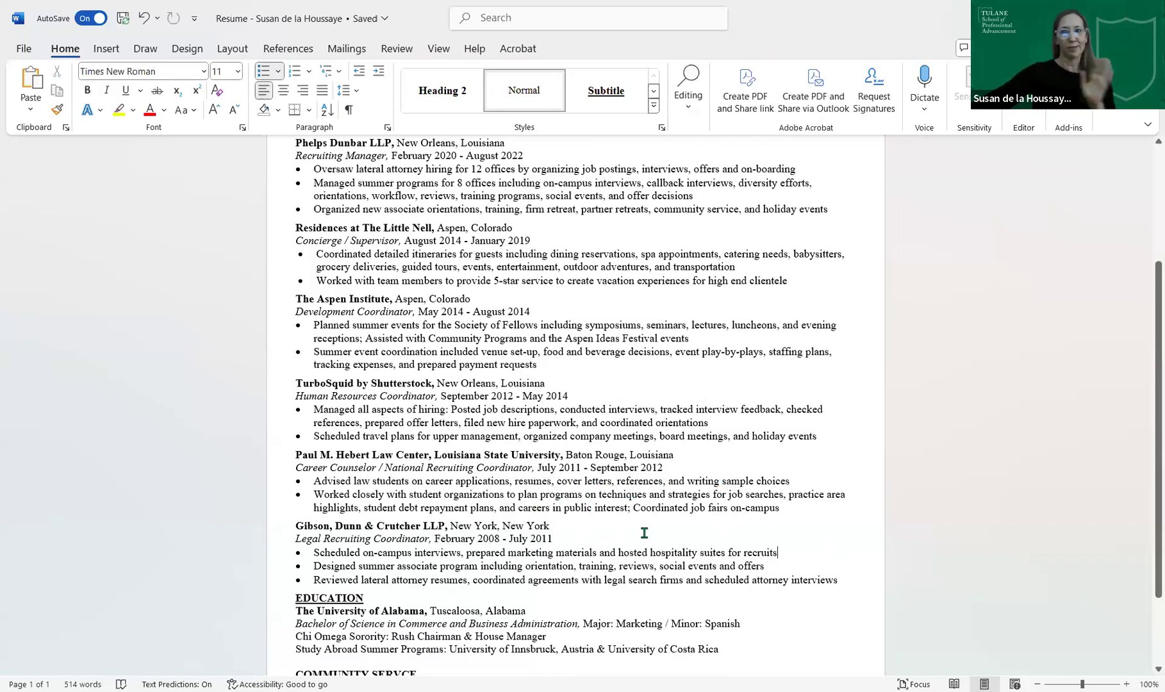
{"action": "scroll", "coordinate": [644, 533], "scroll_direction": "up", "scroll_amount": 5}
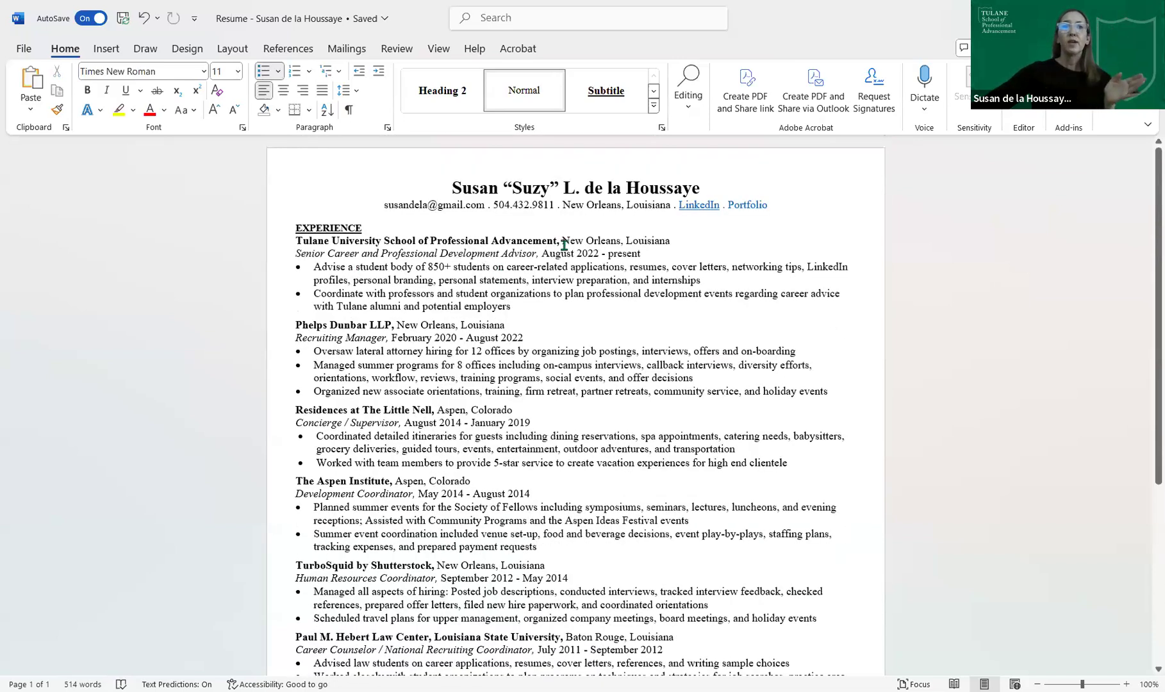
{"action": "left_click_drag", "start_coordinate": [552, 243], "coordinate": [296, 243]}
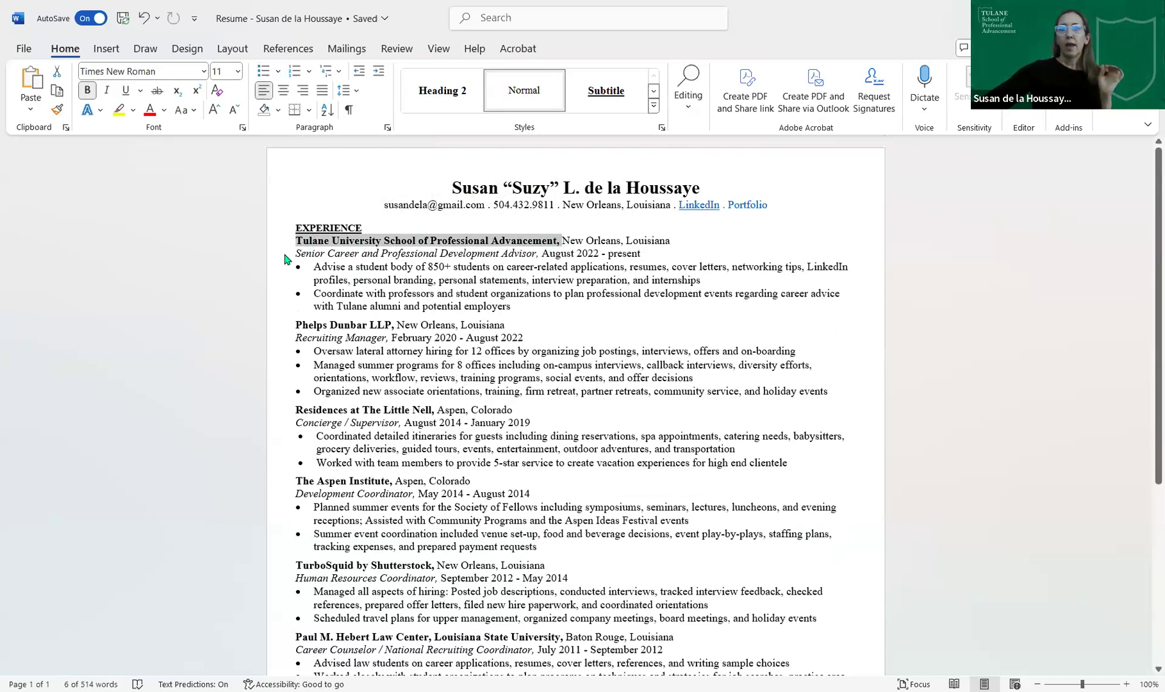
{"action": "left_click", "coordinate": [350, 253]}
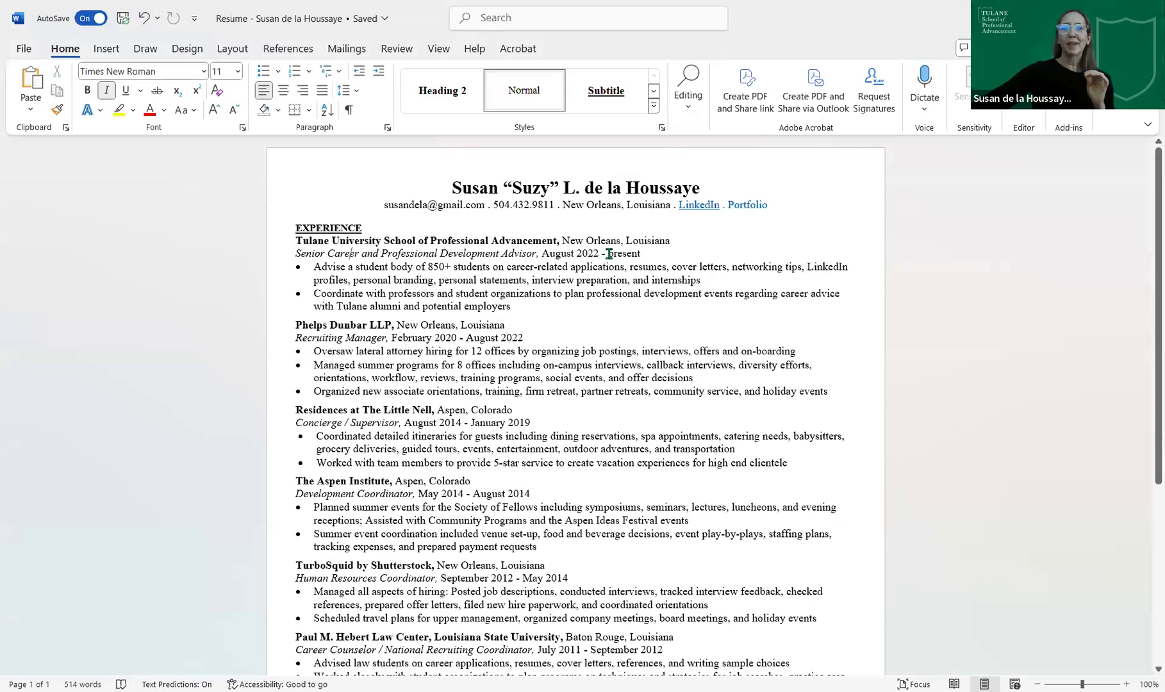
{"action": "left_click_drag", "start_coordinate": [605, 255], "coordinate": [600, 255]}
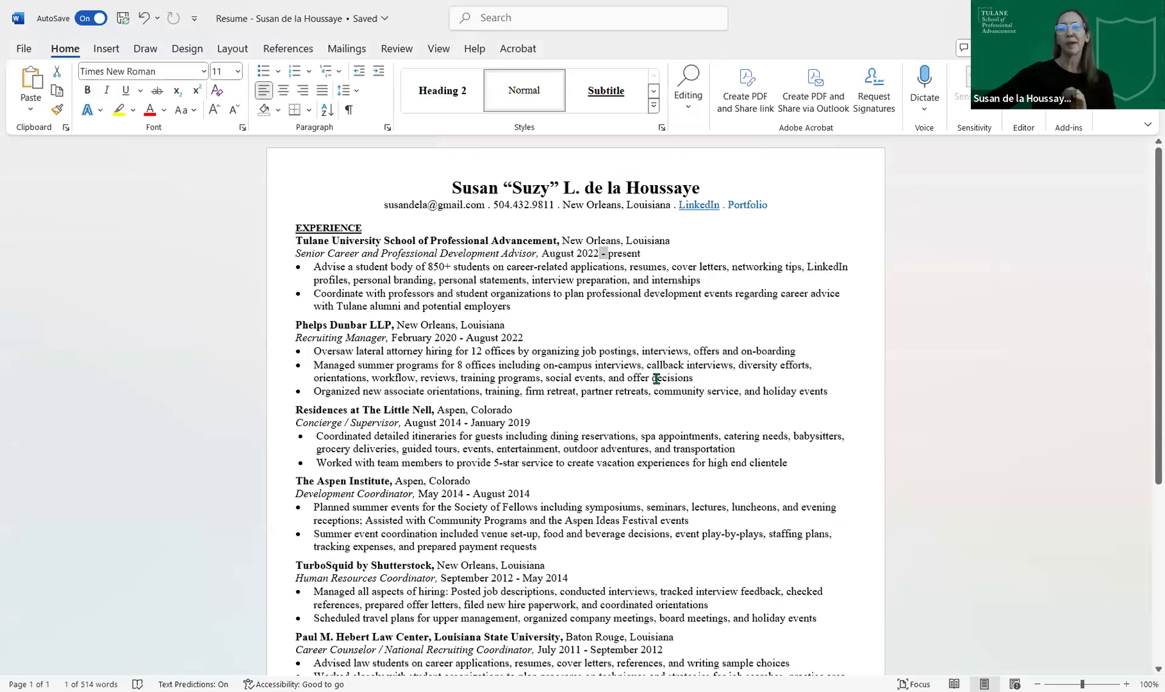
{"action": "left_click", "coordinate": [559, 304]}
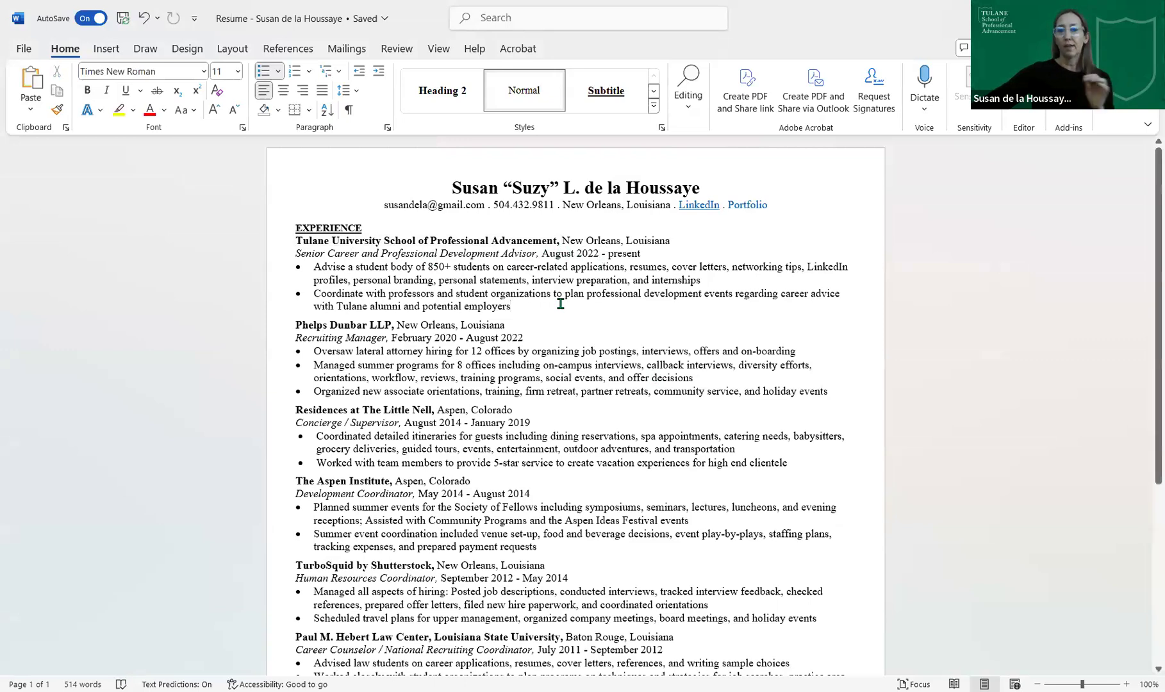
{"action": "scroll", "coordinate": [592, 332], "scroll_direction": "down", "scroll_amount": 2}
{"action": "scroll", "coordinate": [592, 331], "scroll_direction": "down", "scroll_amount": 2}
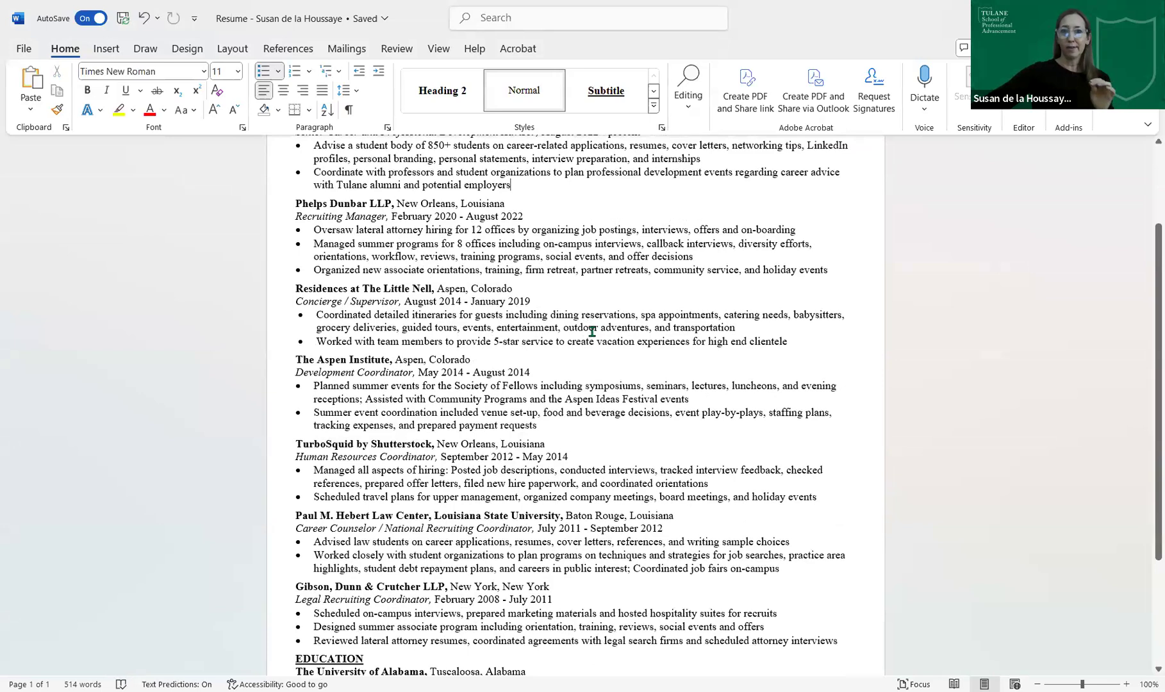
{"action": "scroll", "coordinate": [605, 356], "scroll_direction": "down", "scroll_amount": 2}
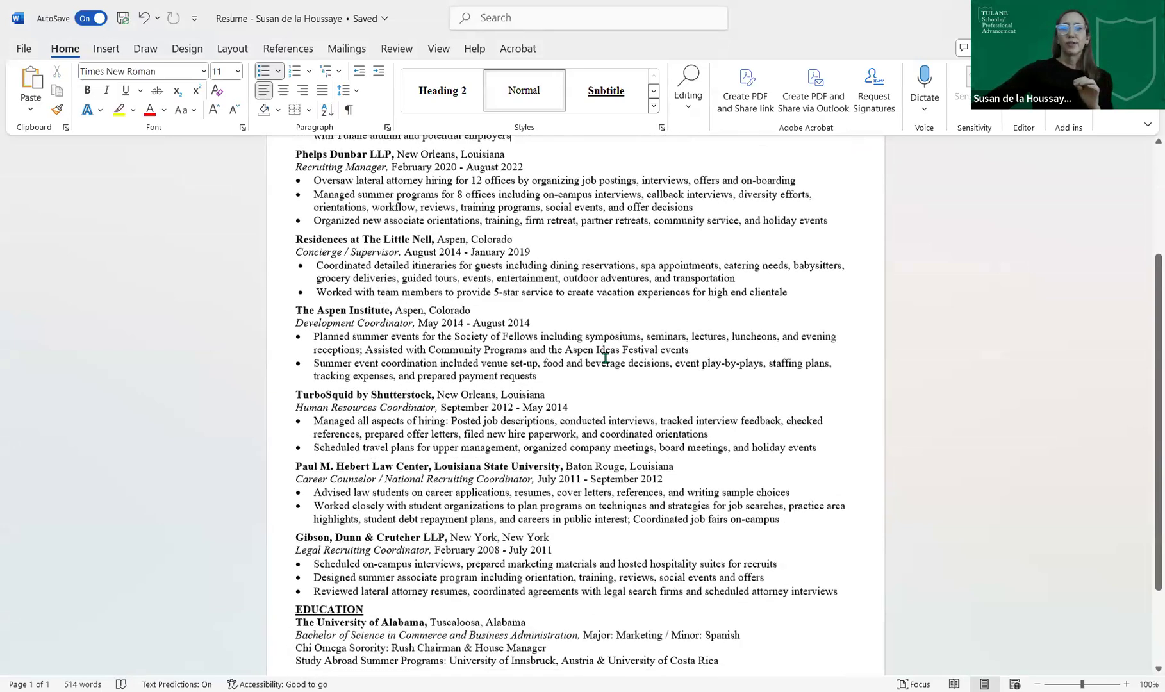
{"action": "scroll", "coordinate": [606, 358], "scroll_direction": "down", "scroll_amount": 4}
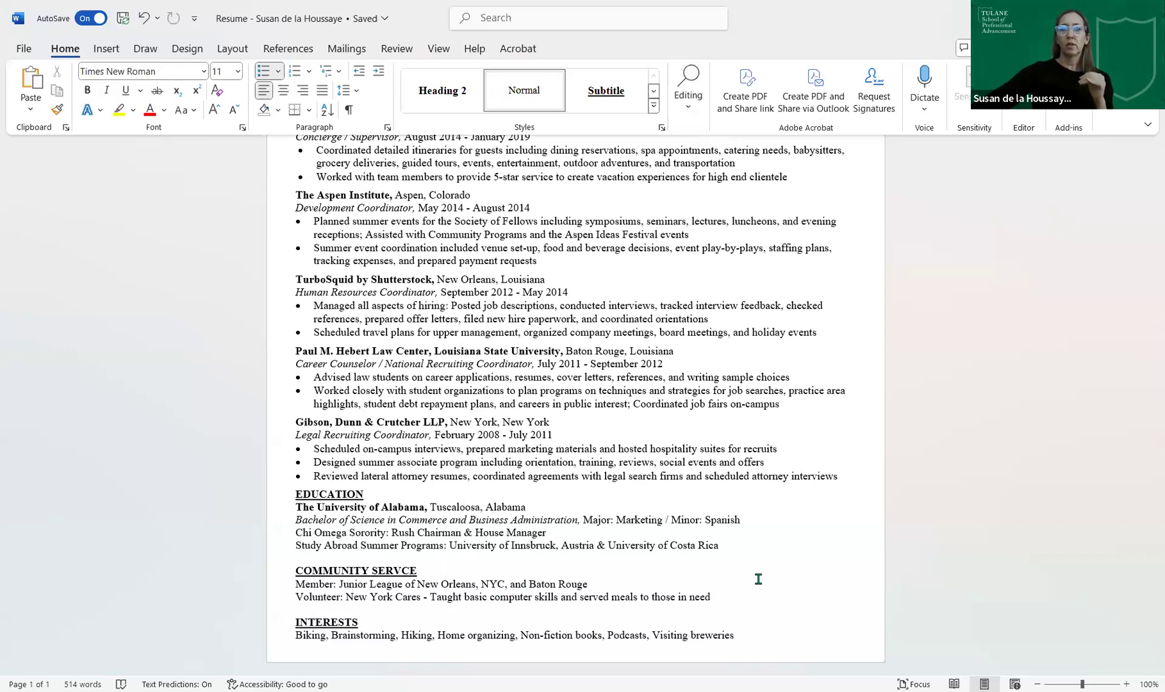
{"action": "scroll", "coordinate": [759, 579], "scroll_direction": "up", "scroll_amount": 5}
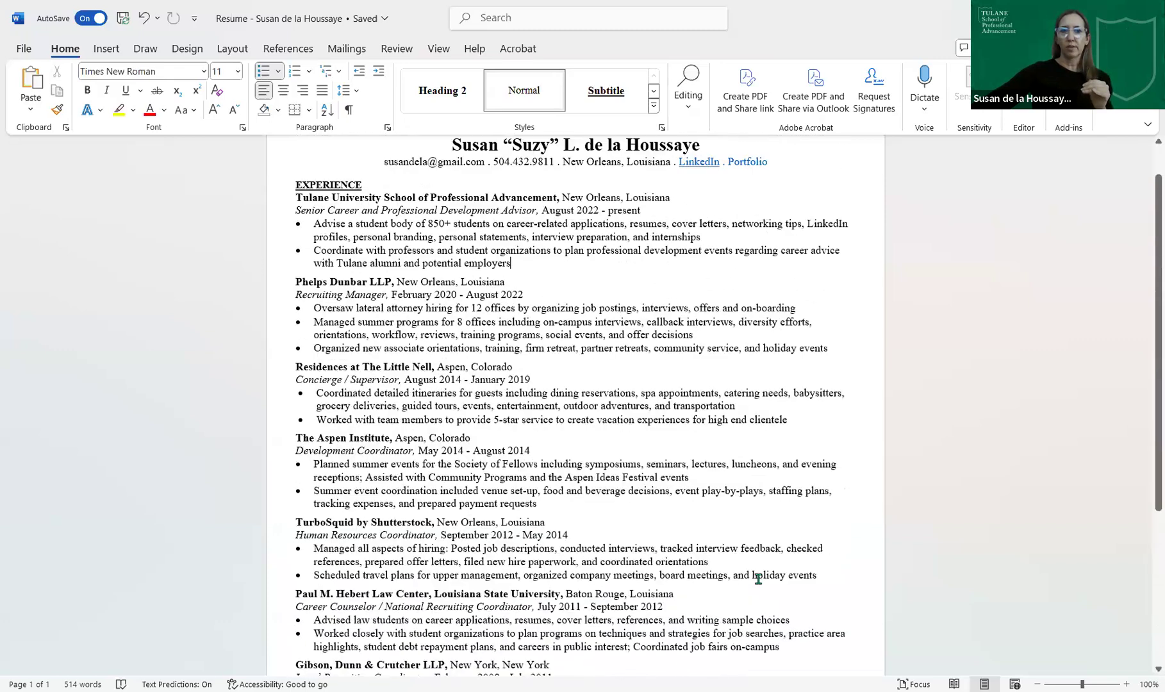
{"action": "scroll", "coordinate": [759, 579], "scroll_direction": "up", "scroll_amount": 1}
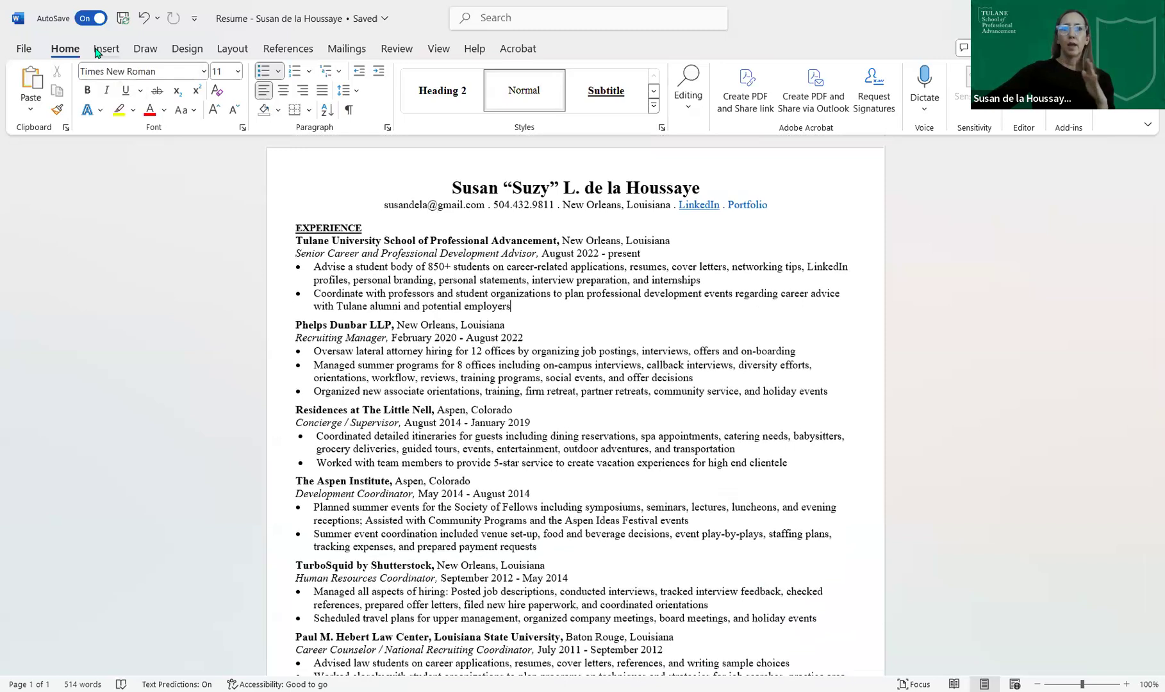
- Open Layout > Margins > Custom Margins, then cancel the printer wait and dismiss the memory error
{"action": "left_click", "coordinate": [230, 51]}
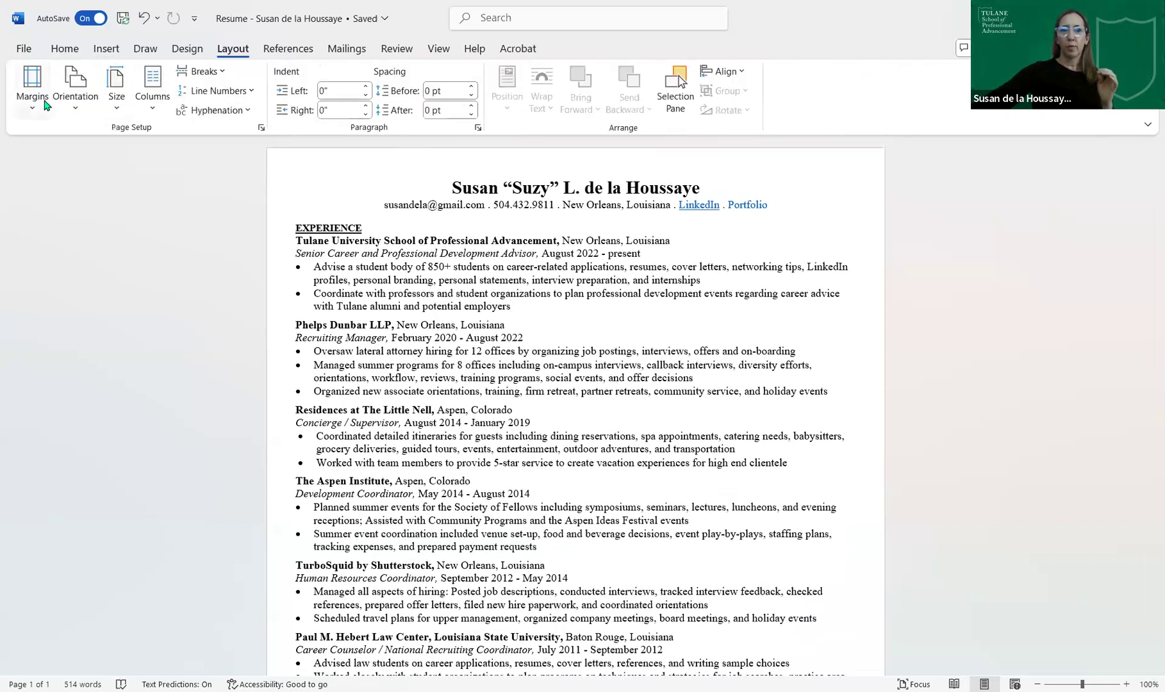
{"action": "left_click", "coordinate": [46, 105]}
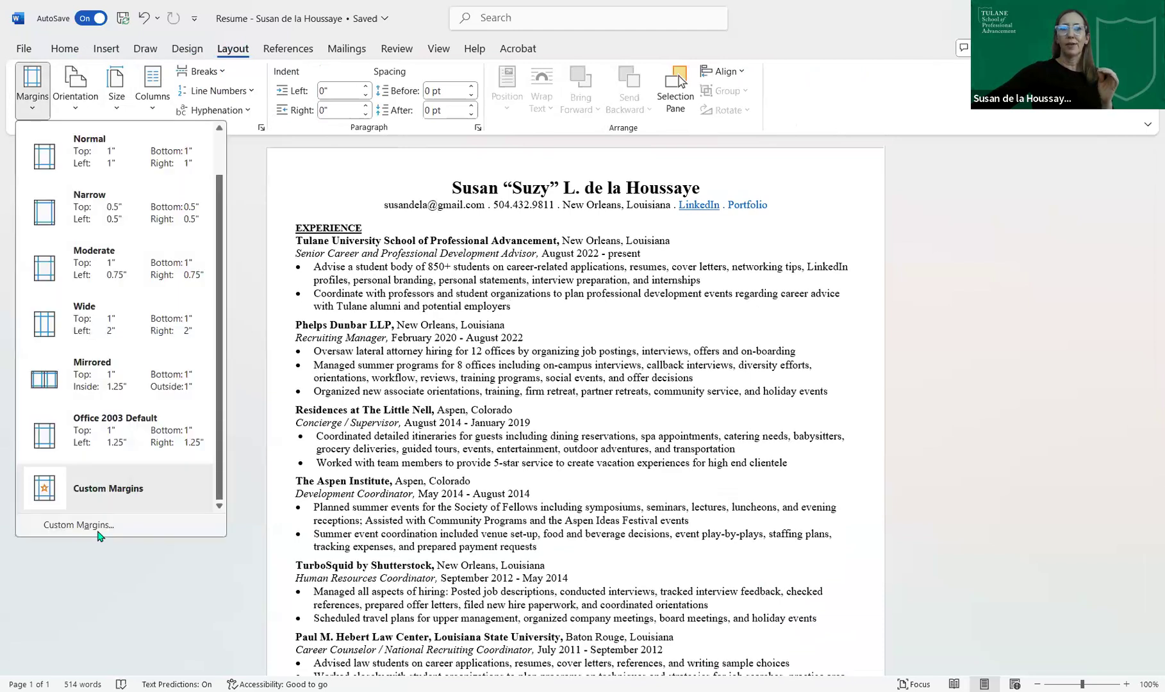
{"action": "left_click", "coordinate": [436, 399]}
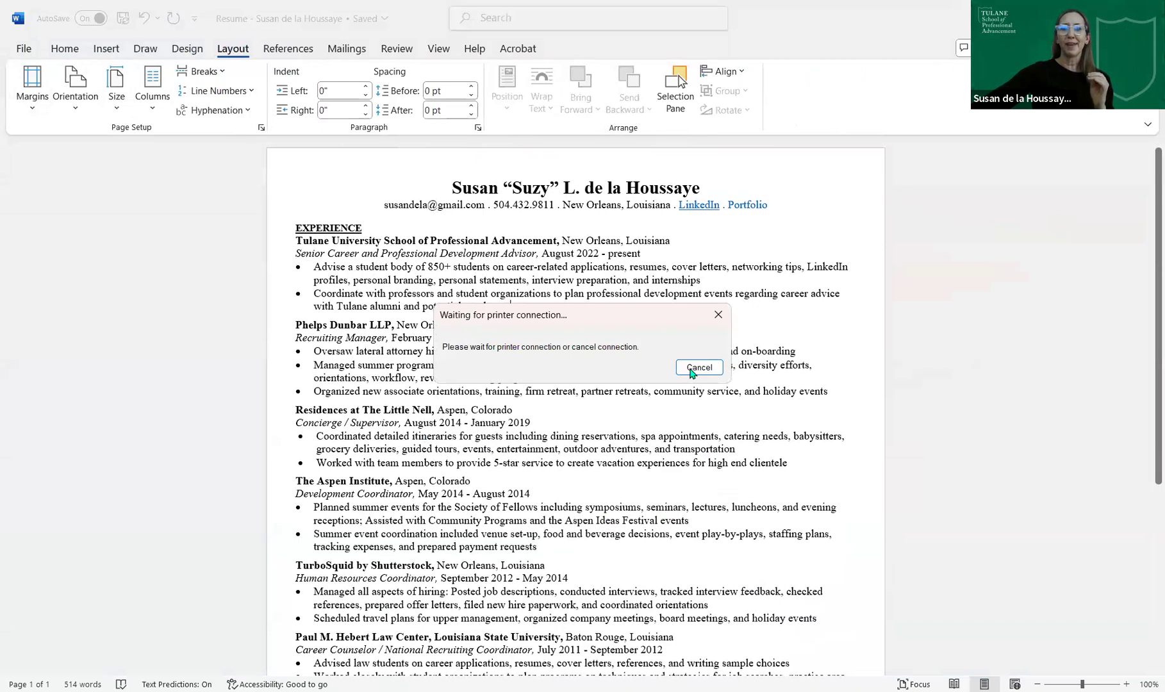
{"action": "left_click", "coordinate": [692, 368]}
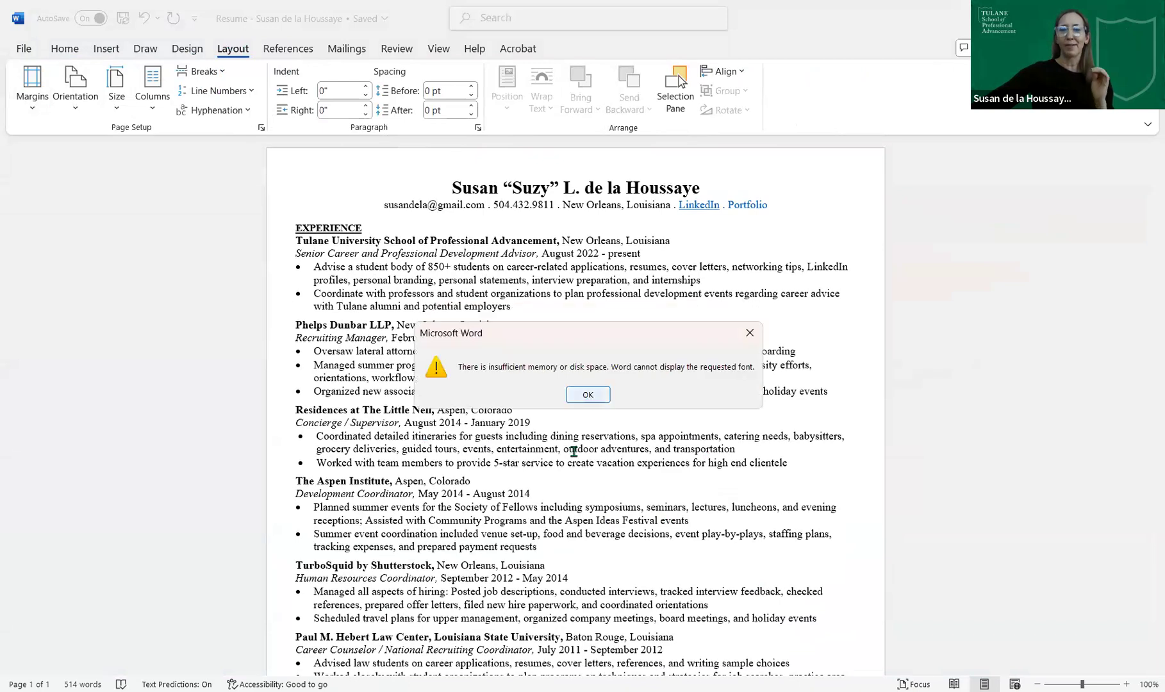
{"action": "key", "text": "Return"}
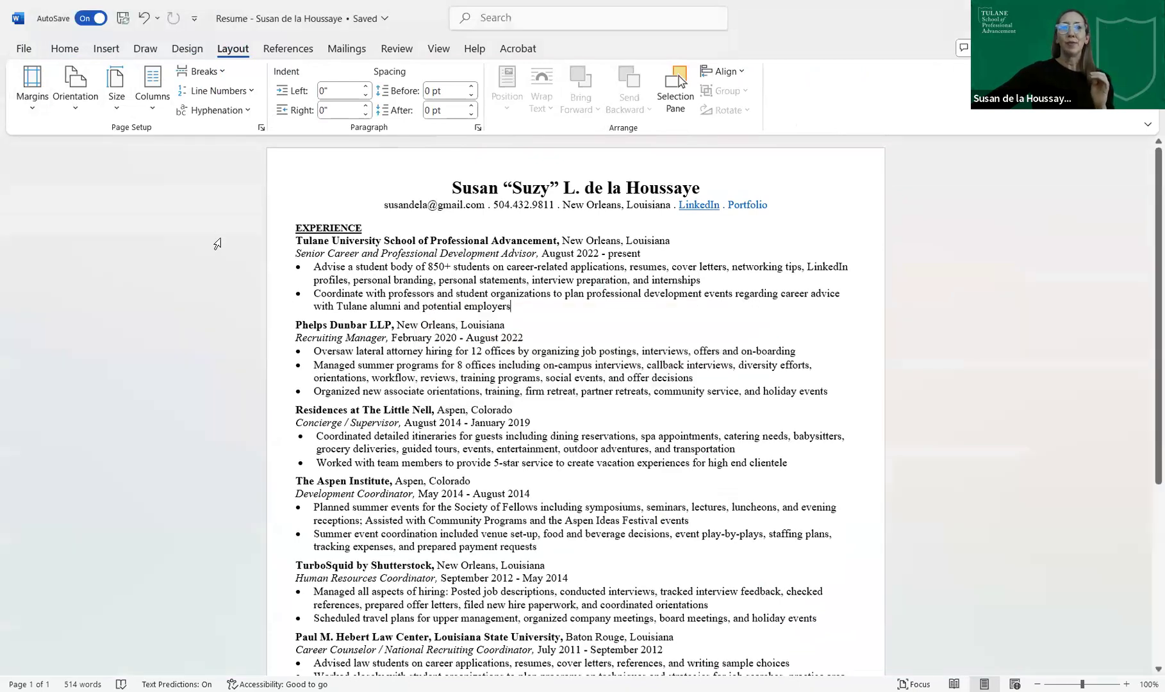
{"action": "left_click", "coordinate": [28, 114]}
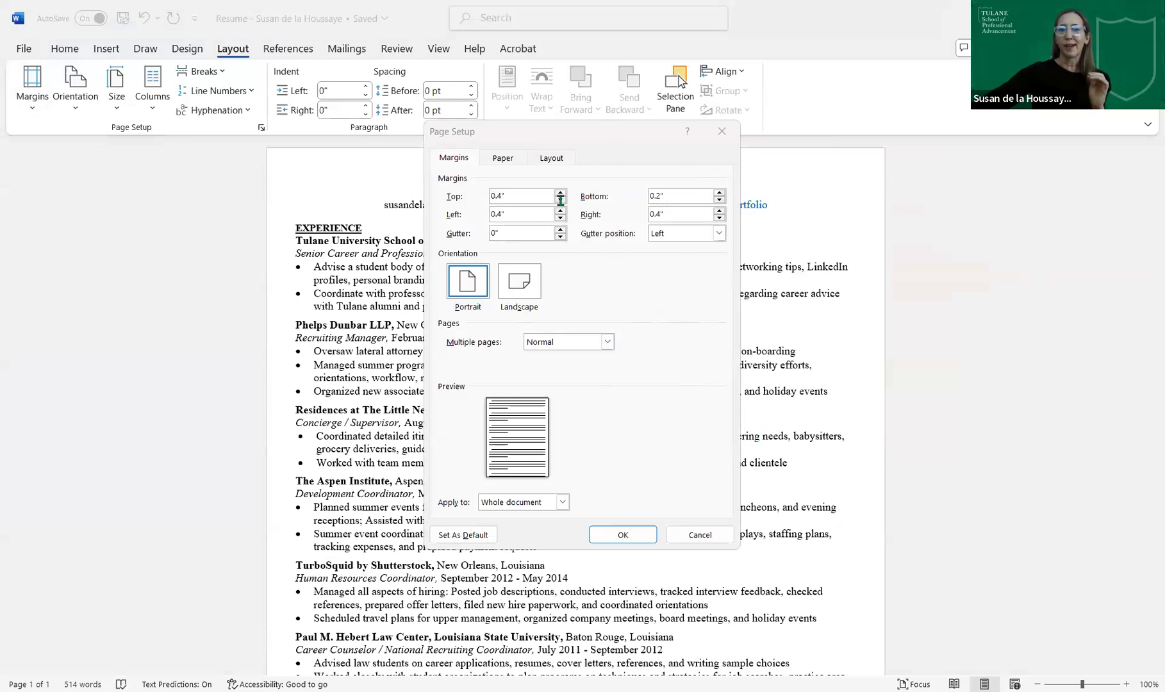
{"action": "left_click", "coordinate": [561, 200]}
{"action": "left_click", "coordinate": [560, 200]}
{"action": "left_click", "coordinate": [561, 192]}
{"action": "left_click", "coordinate": [561, 193]}
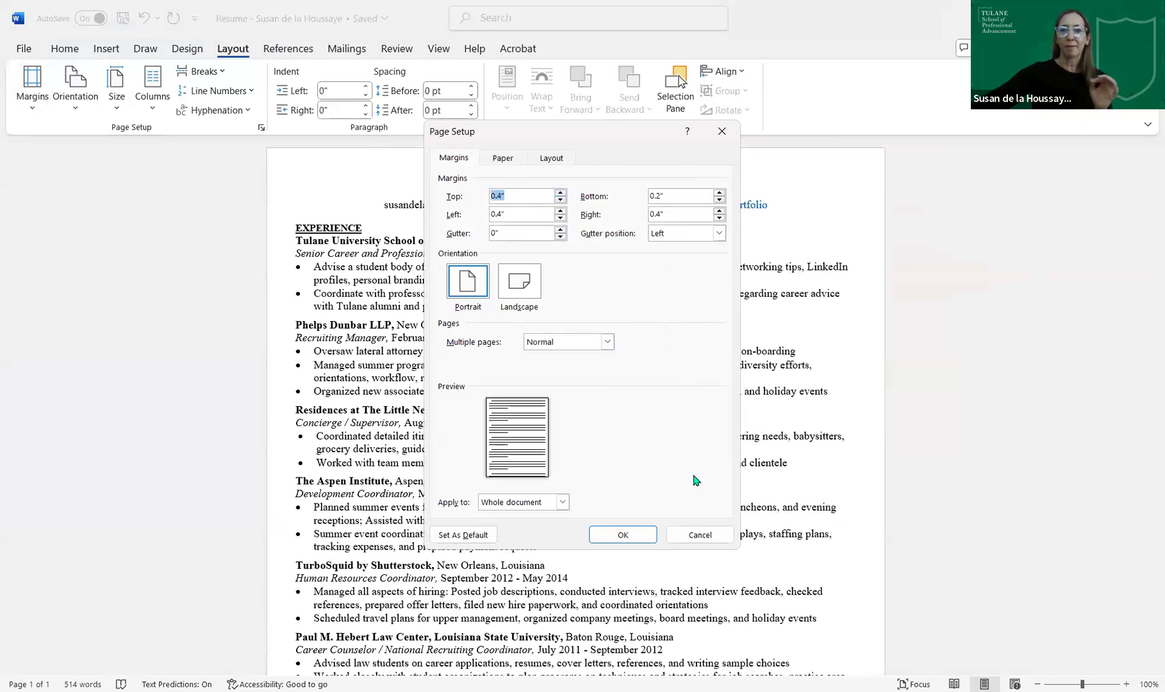
{"action": "left_click", "coordinate": [699, 534]}
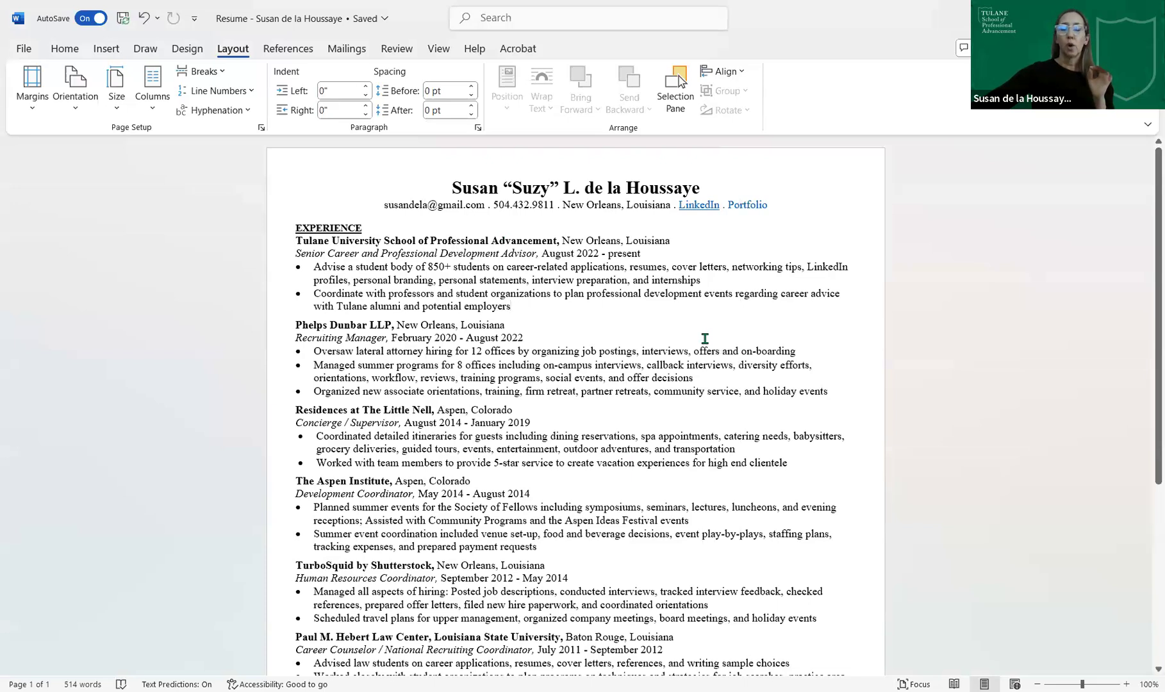
- Review the finished one-page résumé, then switch to the Federal Resume Template window
{"action": "scroll", "coordinate": [705, 338], "scroll_direction": "down", "scroll_amount": 5}
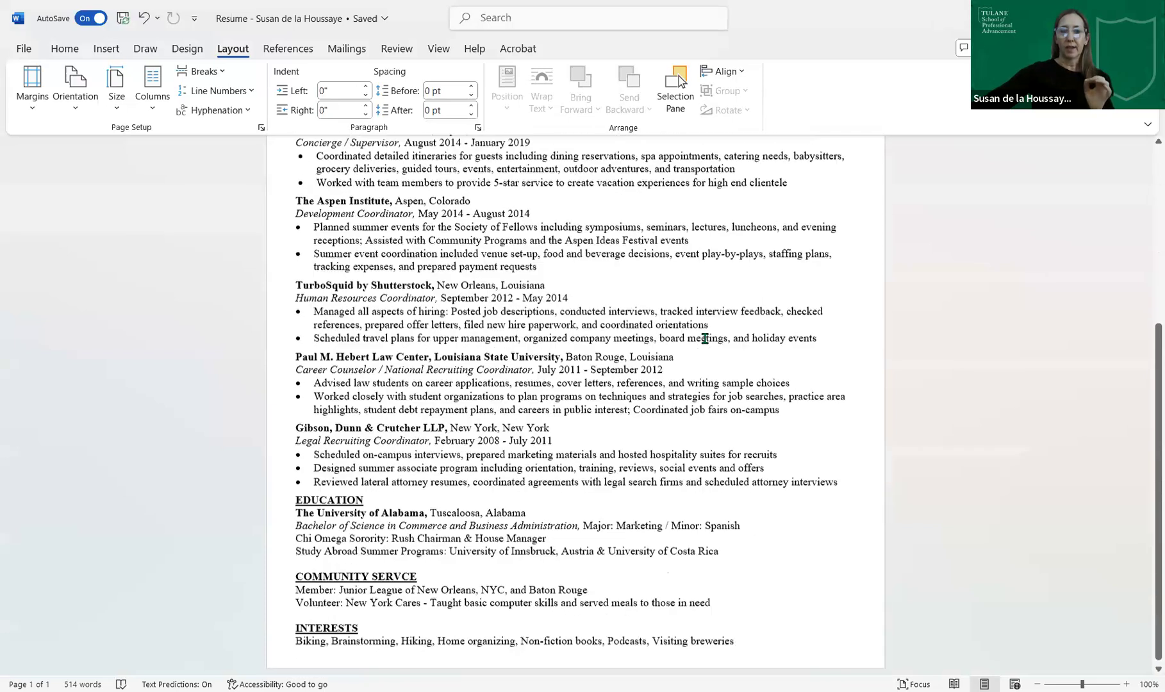
{"action": "scroll", "coordinate": [705, 338], "scroll_direction": "down", "scroll_amount": 1}
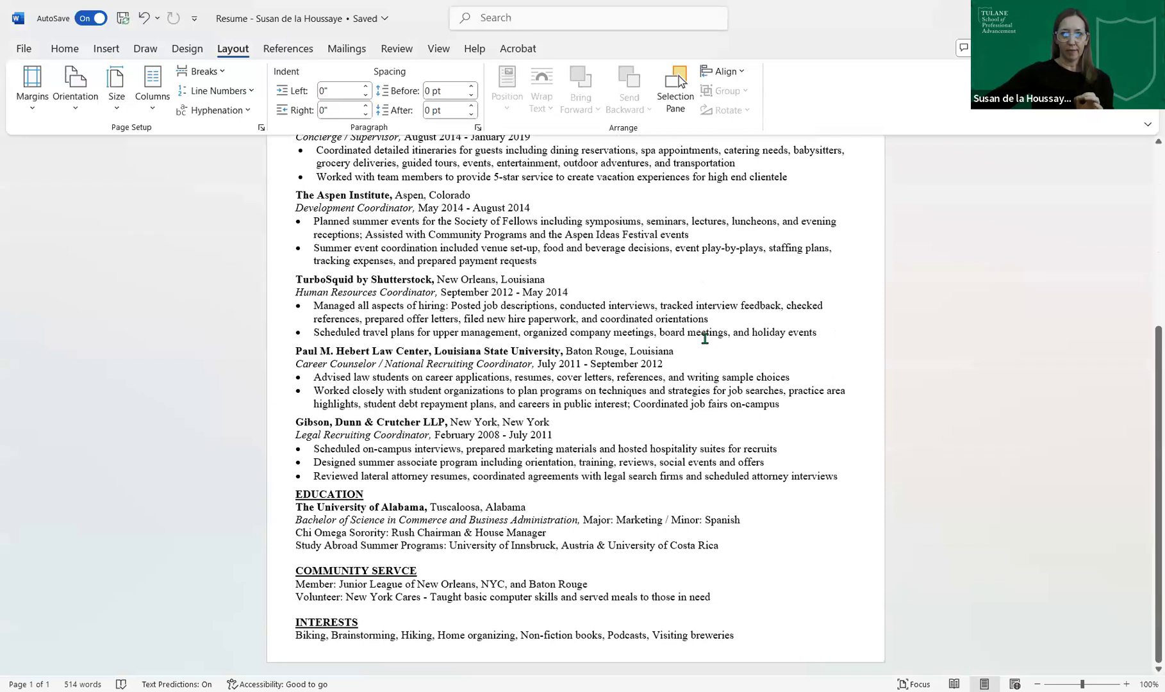
{"action": "scroll", "coordinate": [705, 339], "scroll_direction": "up", "scroll_amount": 5}
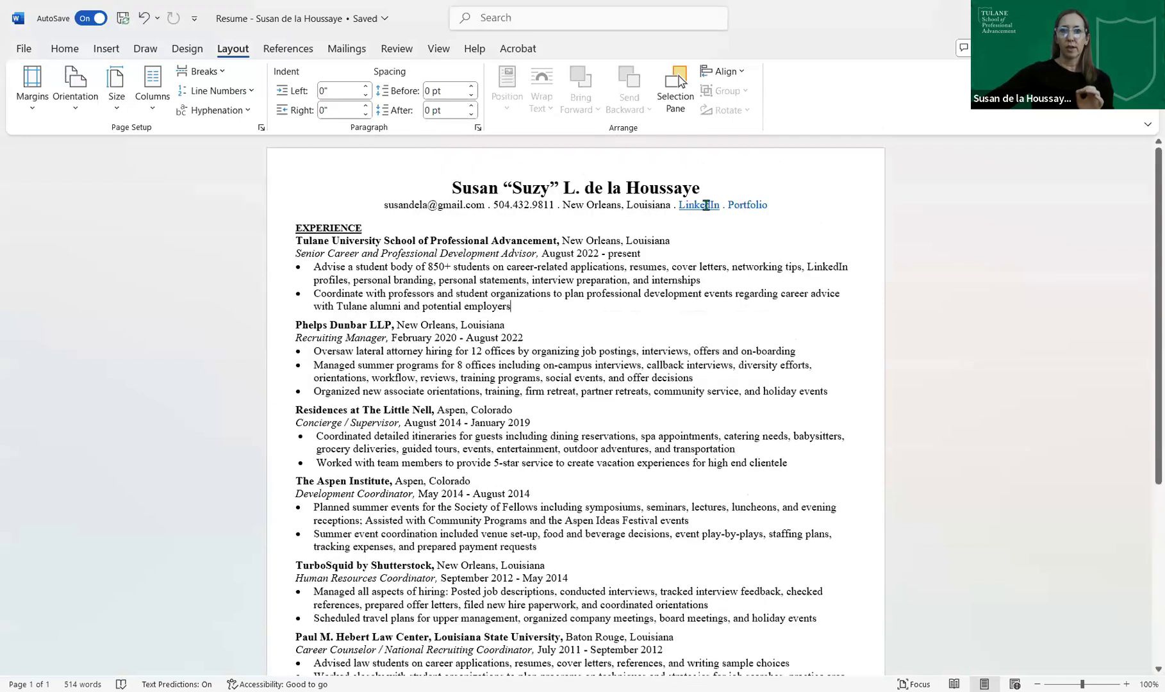
{"action": "mouse_move", "coordinate": [706, 205]}
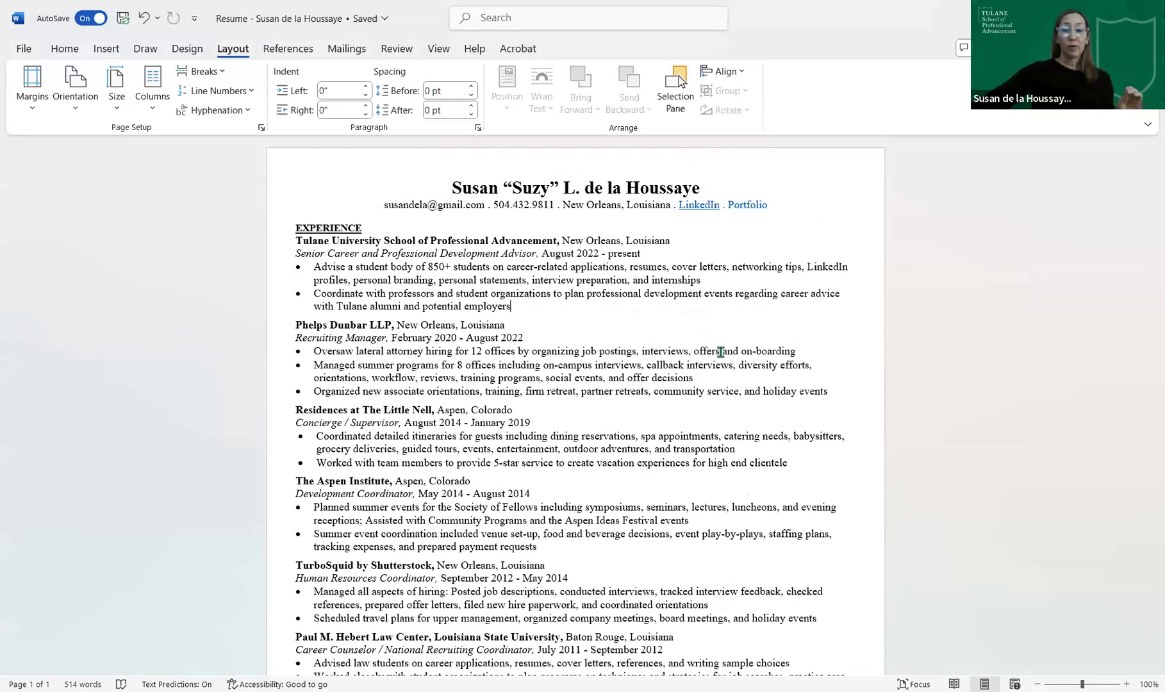
{"action": "scroll", "coordinate": [720, 352], "scroll_direction": "down", "scroll_amount": 5}
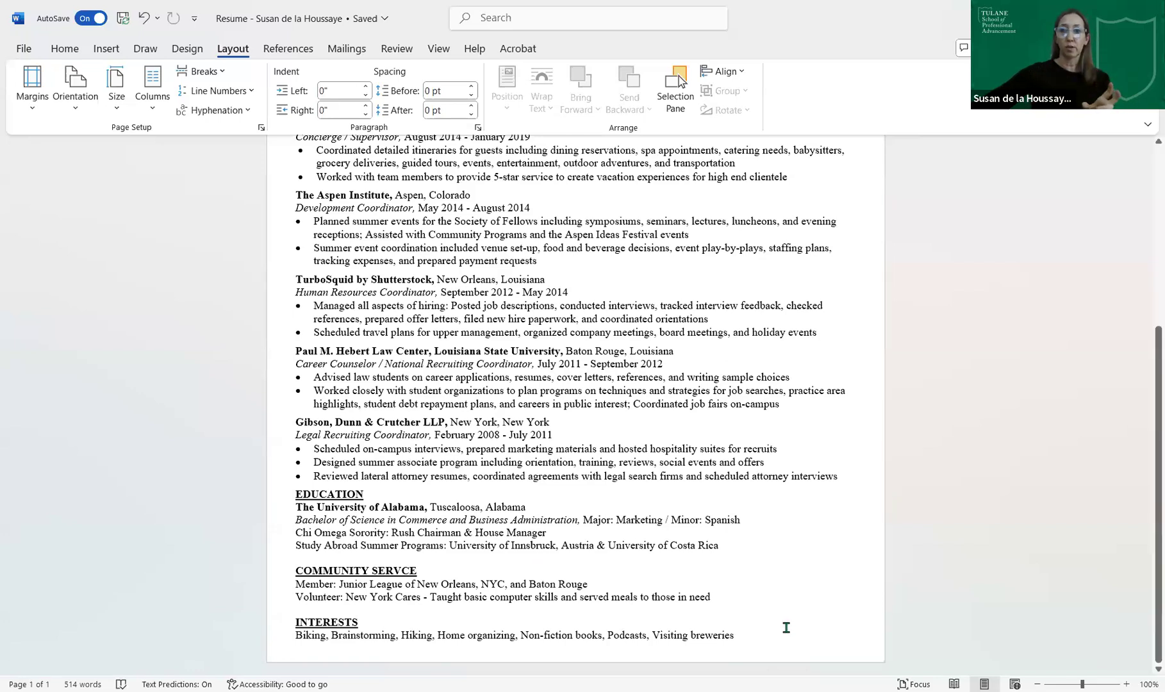
{"action": "scroll", "coordinate": [770, 520], "scroll_direction": "up", "scroll_amount": 3}
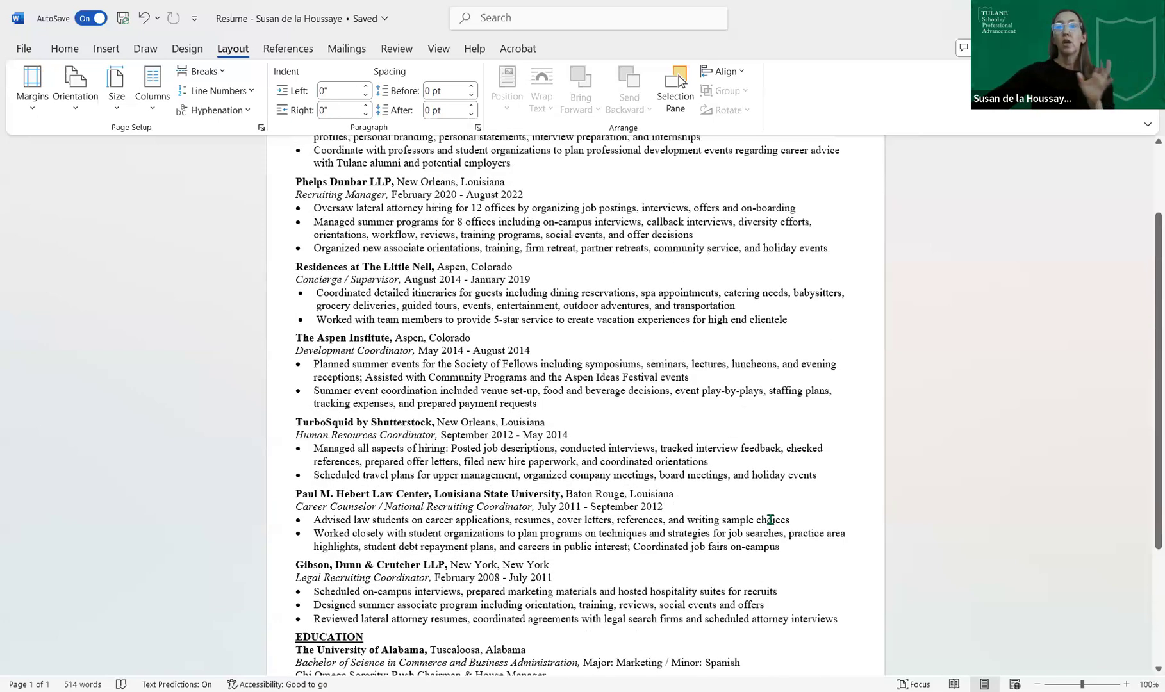
{"action": "scroll", "coordinate": [770, 520], "scroll_direction": "up", "scroll_amount": 3}
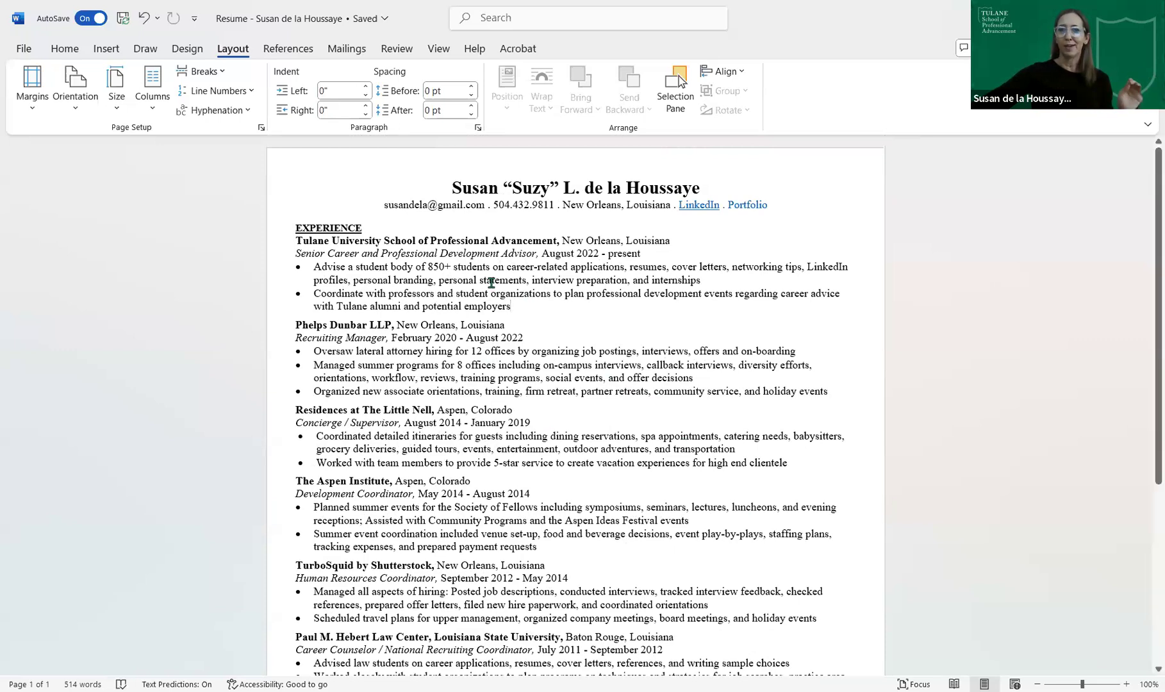
{"action": "left_click", "coordinate": [501, 280]}
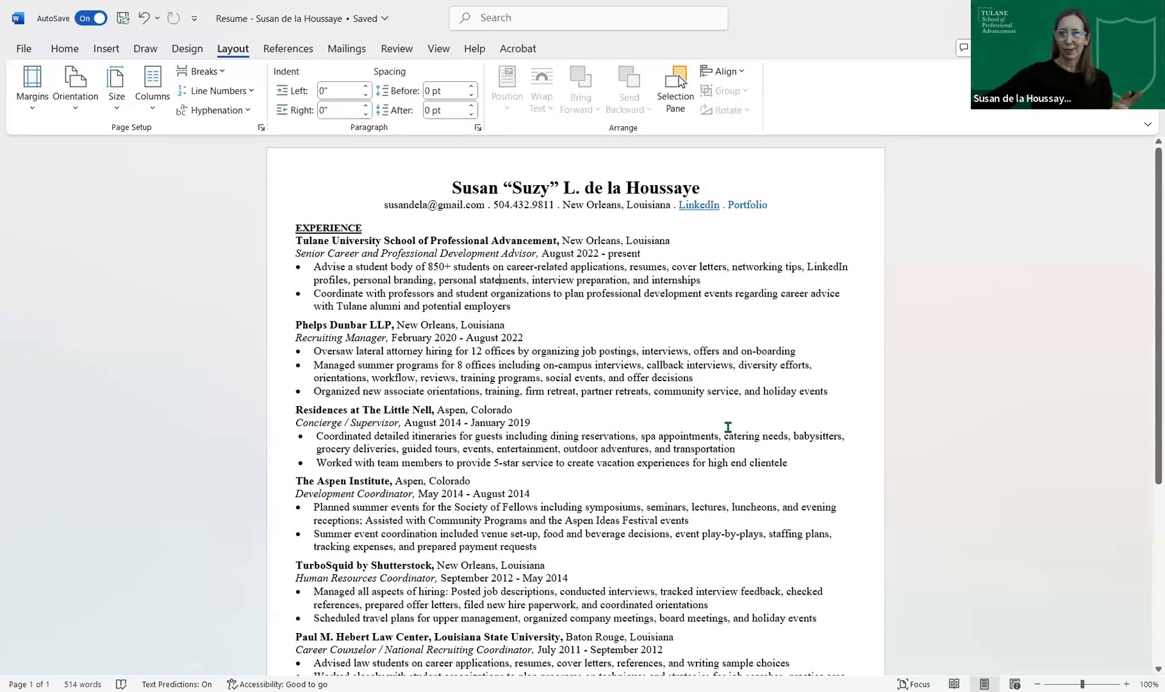
{"action": "scroll", "coordinate": [728, 427], "scroll_direction": "down", "scroll_amount": 3}
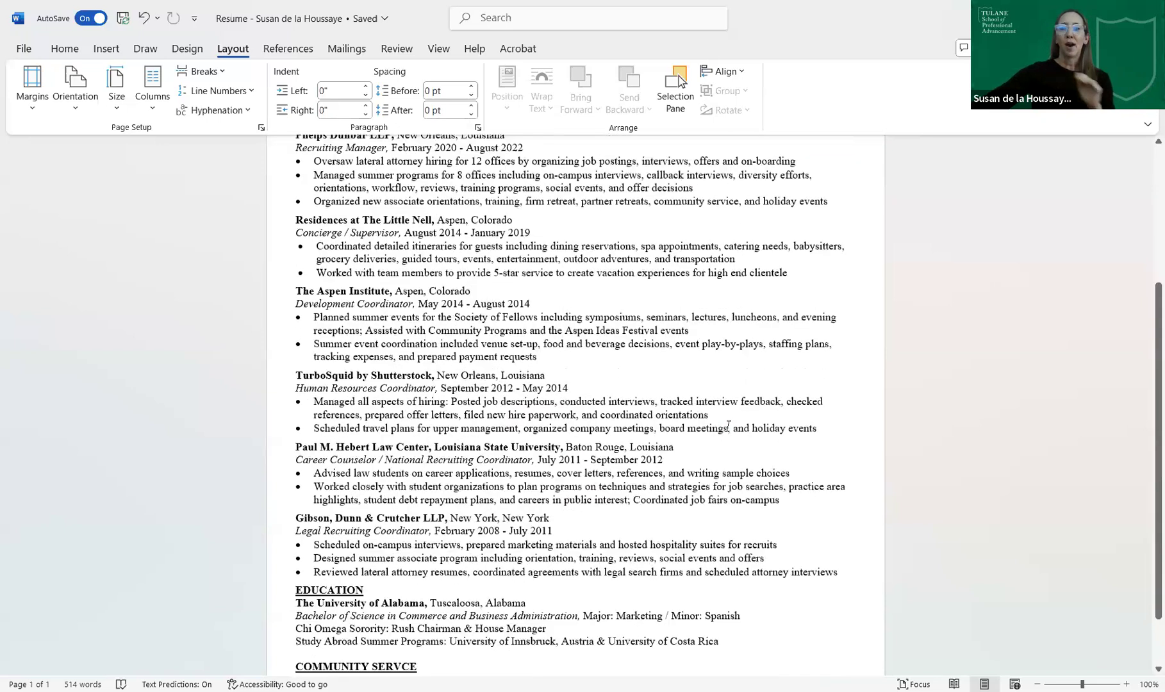
{"action": "scroll", "coordinate": [728, 427], "scroll_direction": "down", "scroll_amount": 2}
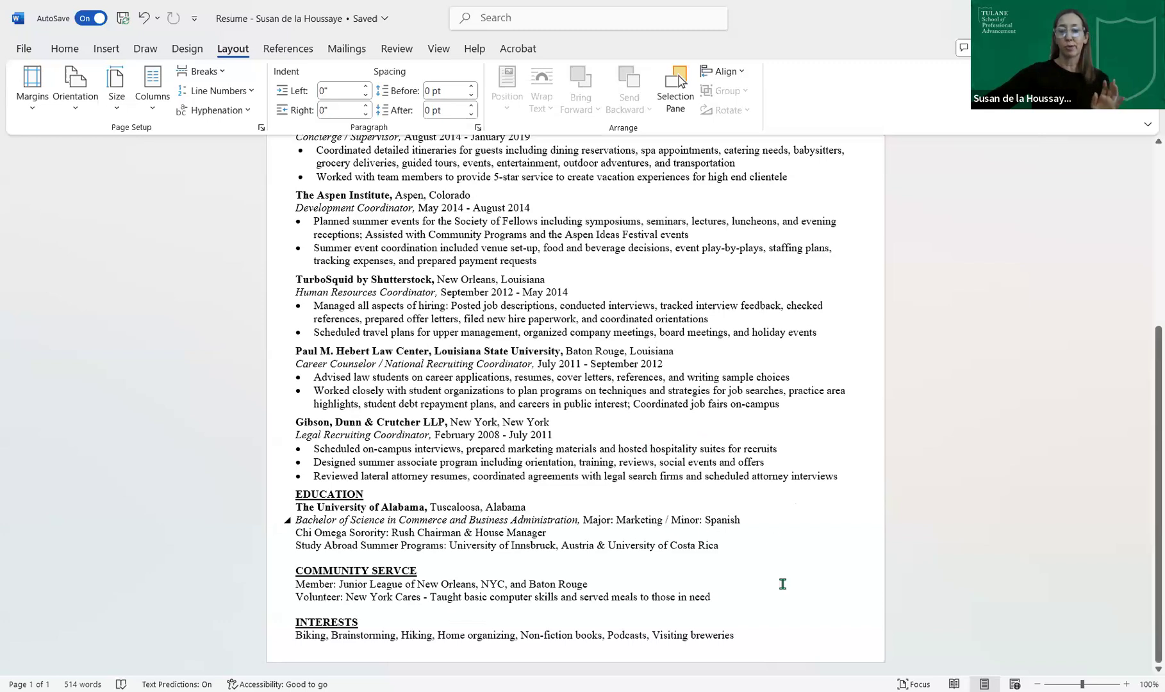
{"action": "scroll", "coordinate": [783, 584], "scroll_direction": "up", "scroll_amount": 6}
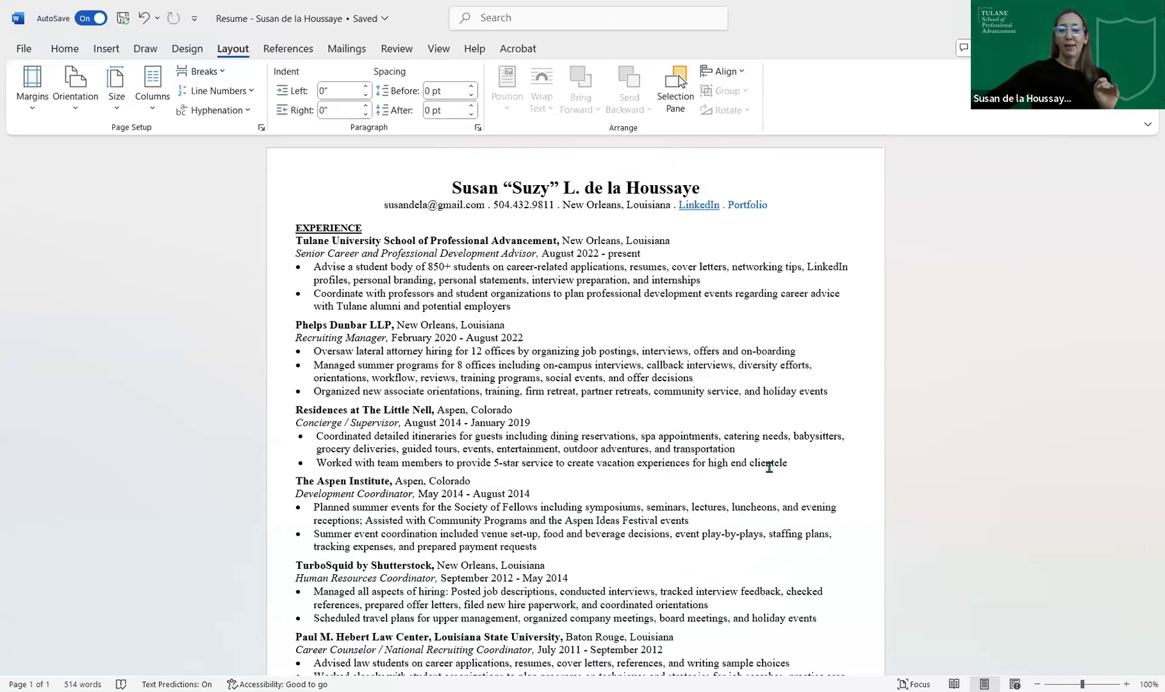
{"action": "scroll", "coordinate": [770, 467], "scroll_direction": "down", "scroll_amount": 5}
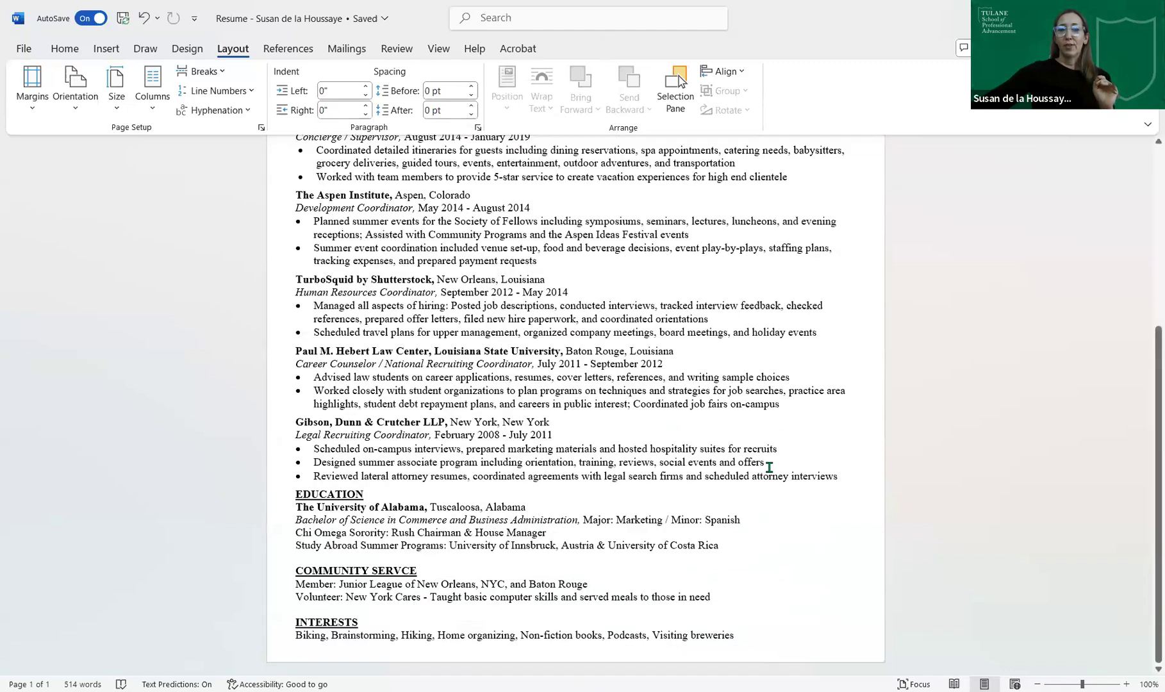
{"action": "scroll", "coordinate": [770, 467], "scroll_direction": "up", "scroll_amount": 5}
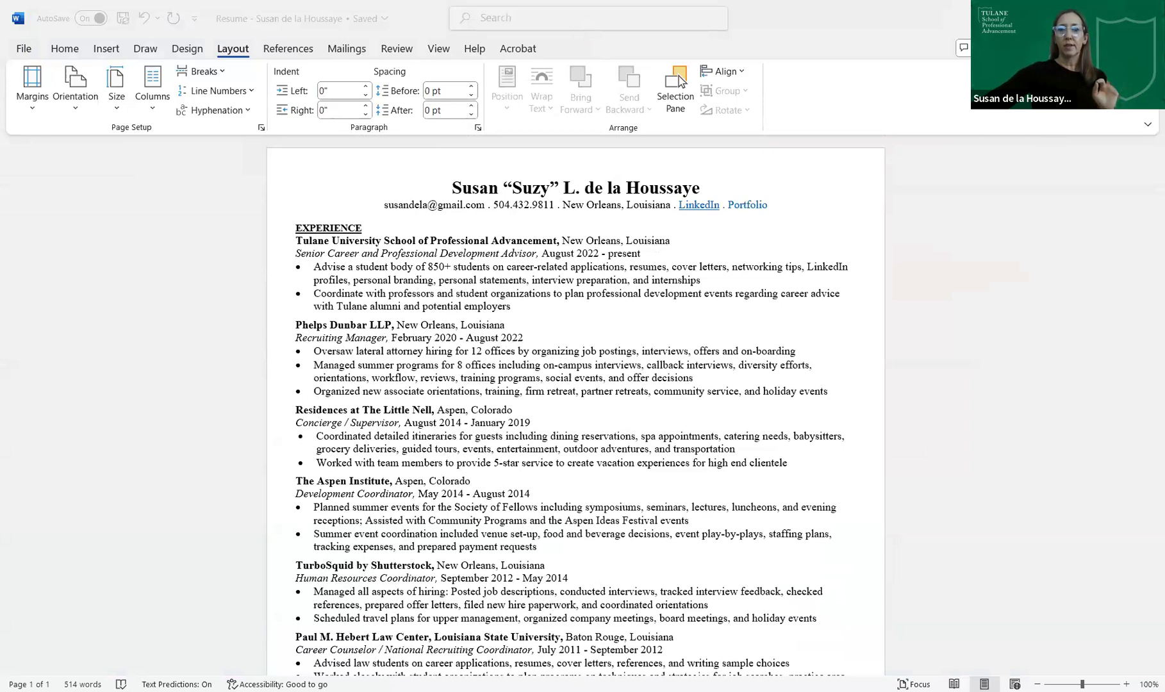
{"action": "key", "text": "alt+Tab"}
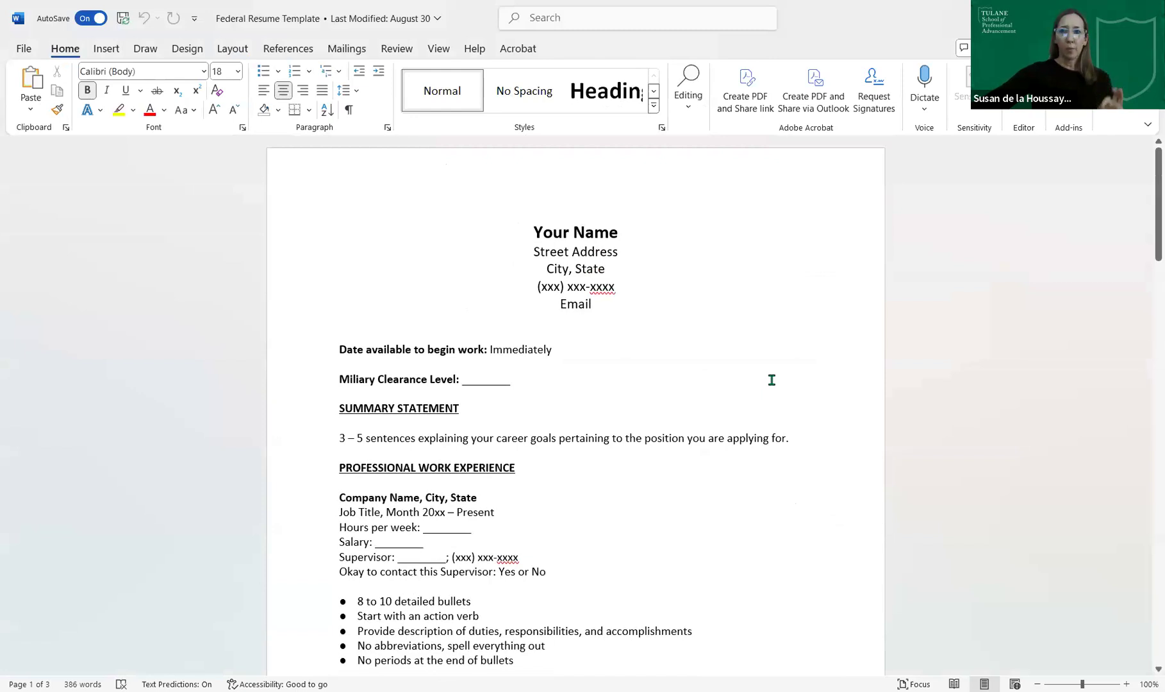
- Select the five job detail lines under Company Name, then switch to Resume - Creative.pdf
{"action": "scroll", "coordinate": [772, 380], "scroll_direction": "down", "scroll_amount": 15}
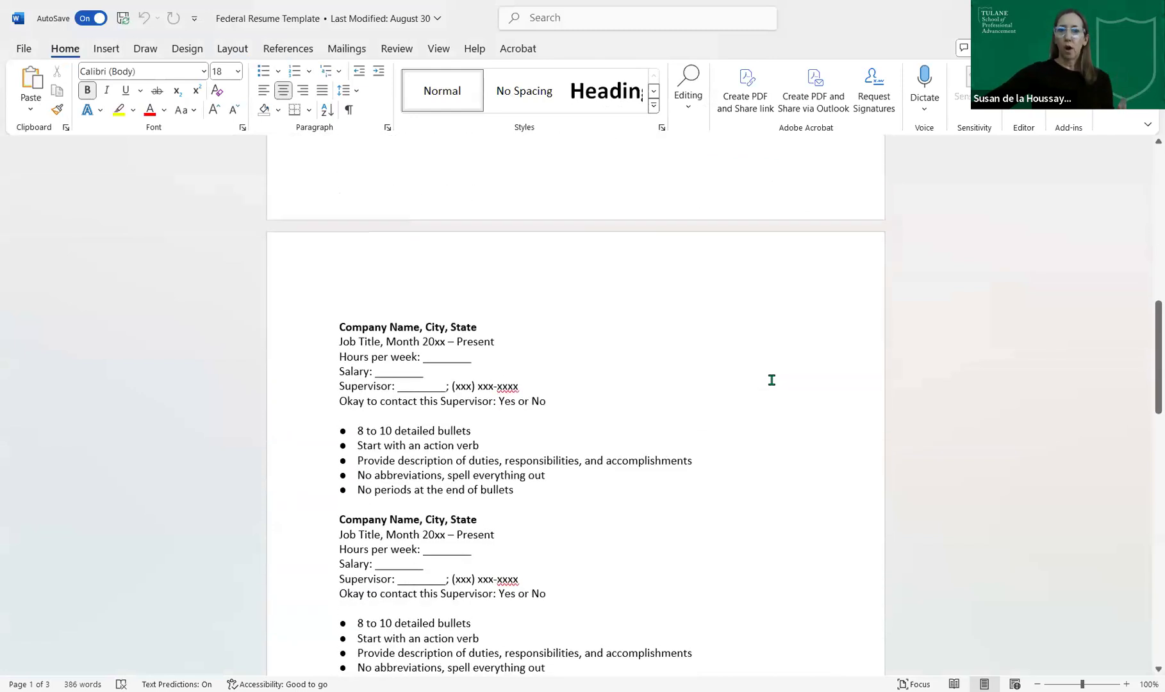
{"action": "left_click_drag", "start_coordinate": [577, 398], "coordinate": [334, 341]}
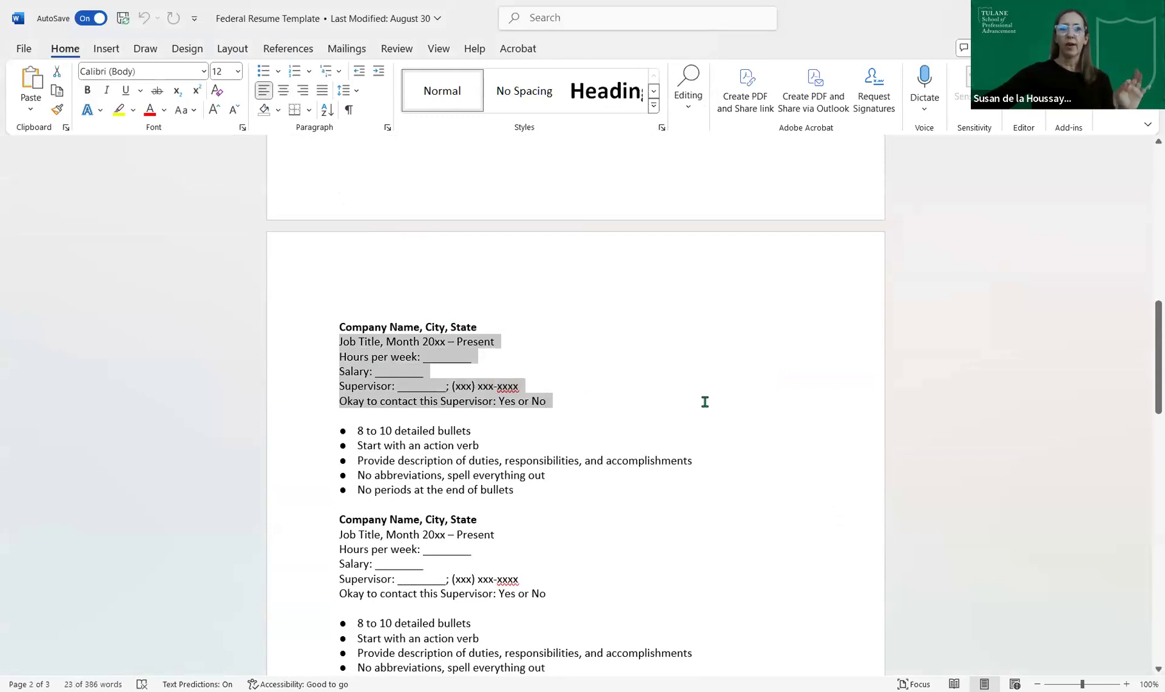
{"action": "scroll", "coordinate": [706, 404], "scroll_direction": "down", "scroll_amount": 8}
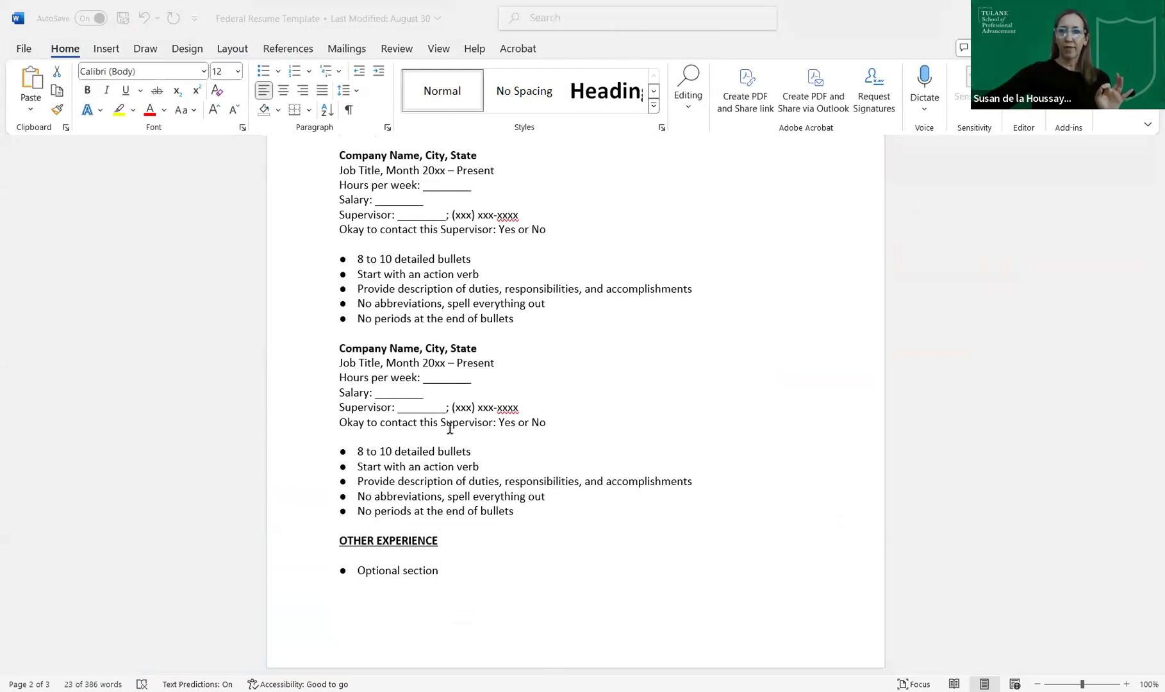
{"action": "key", "text": "alt+Tab"}
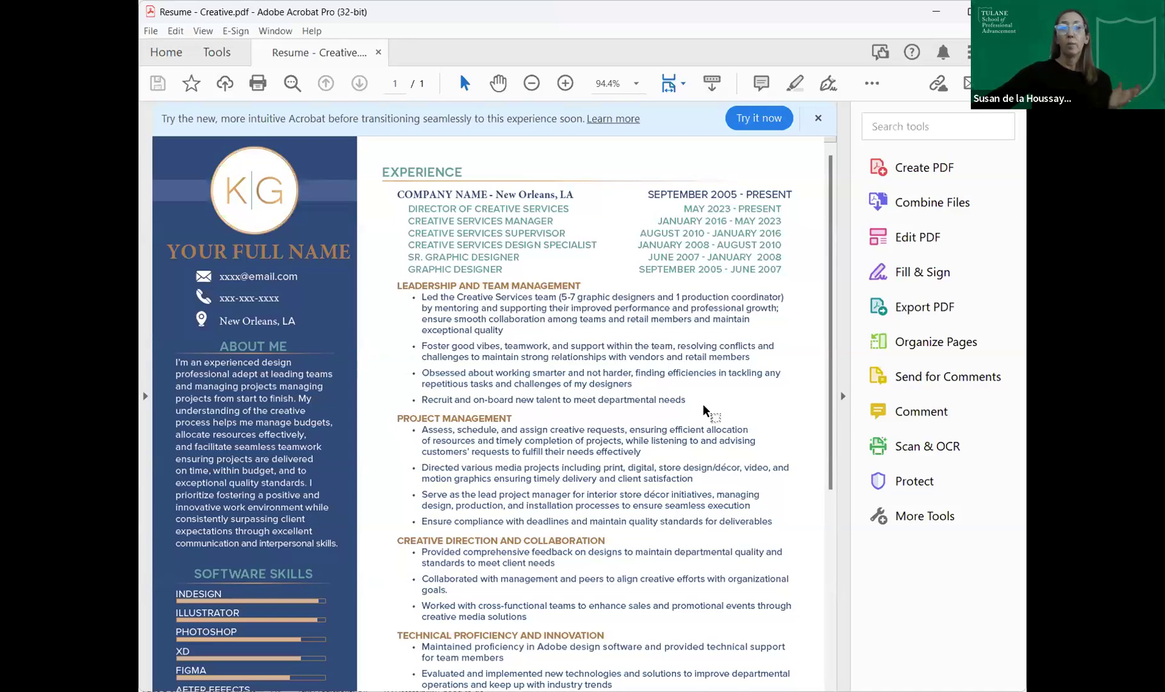
{"action": "scroll", "coordinate": [704, 410], "scroll_direction": "down", "scroll_amount": 5}
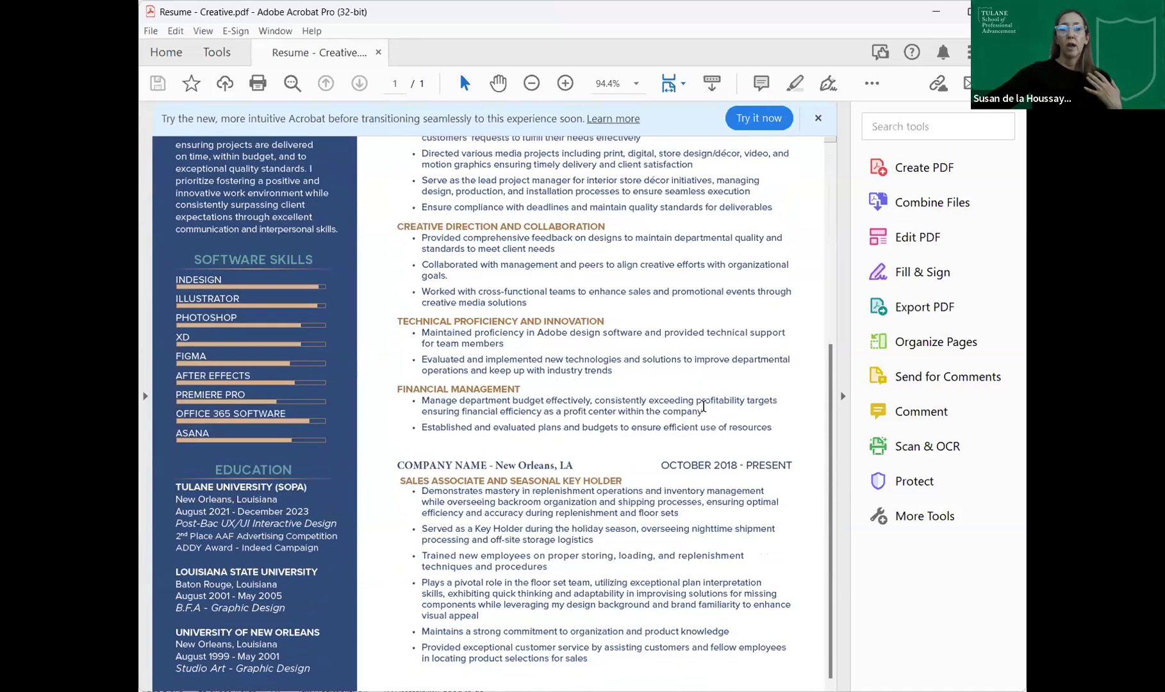
{"action": "scroll", "coordinate": [704, 407], "scroll_direction": "up", "scroll_amount": 5}
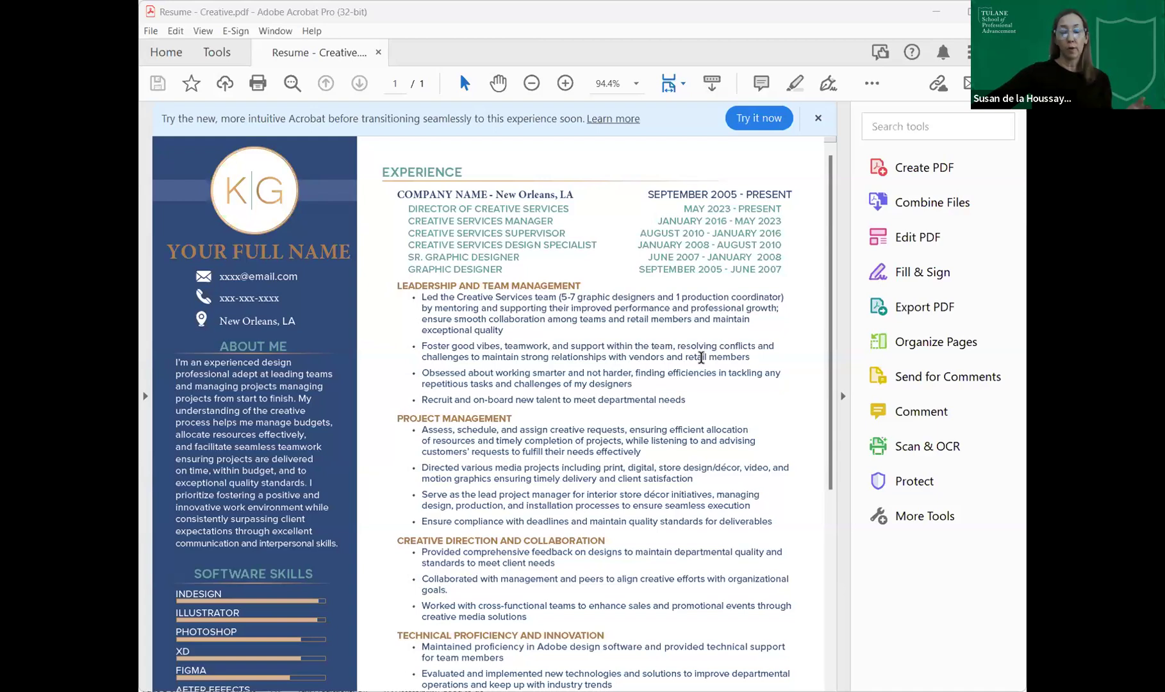
{"action": "scroll", "coordinate": [701, 358], "scroll_direction": "down", "scroll_amount": 5}
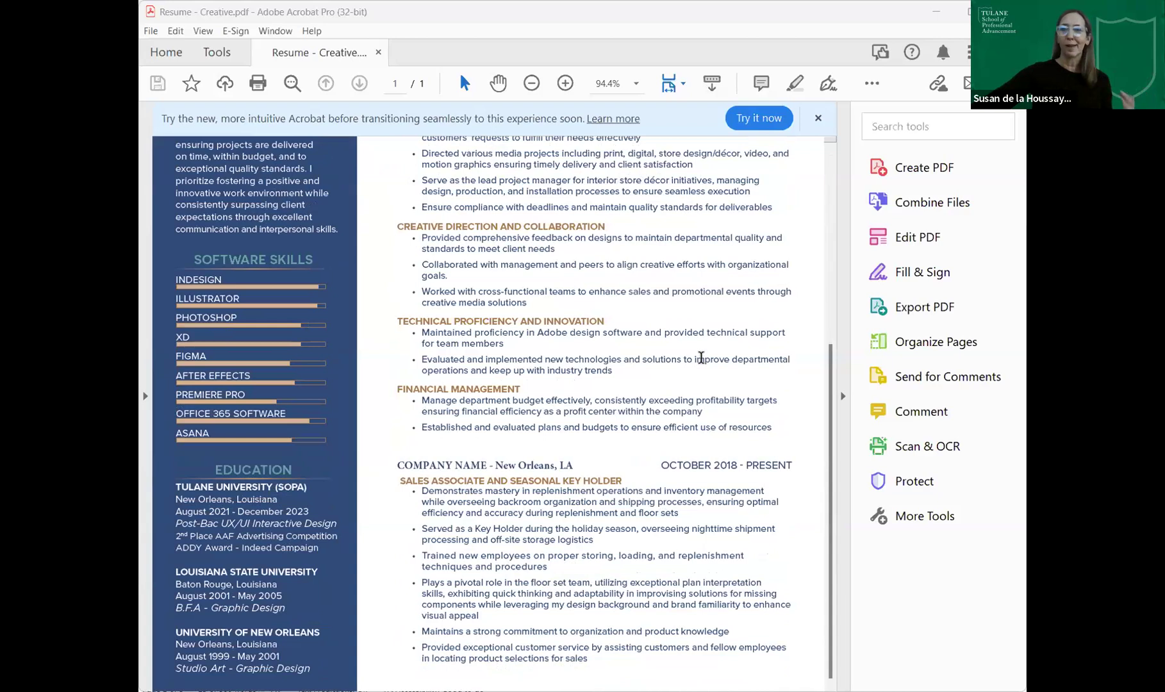
{"action": "scroll", "coordinate": [702, 356], "scroll_direction": "up", "scroll_amount": 5}
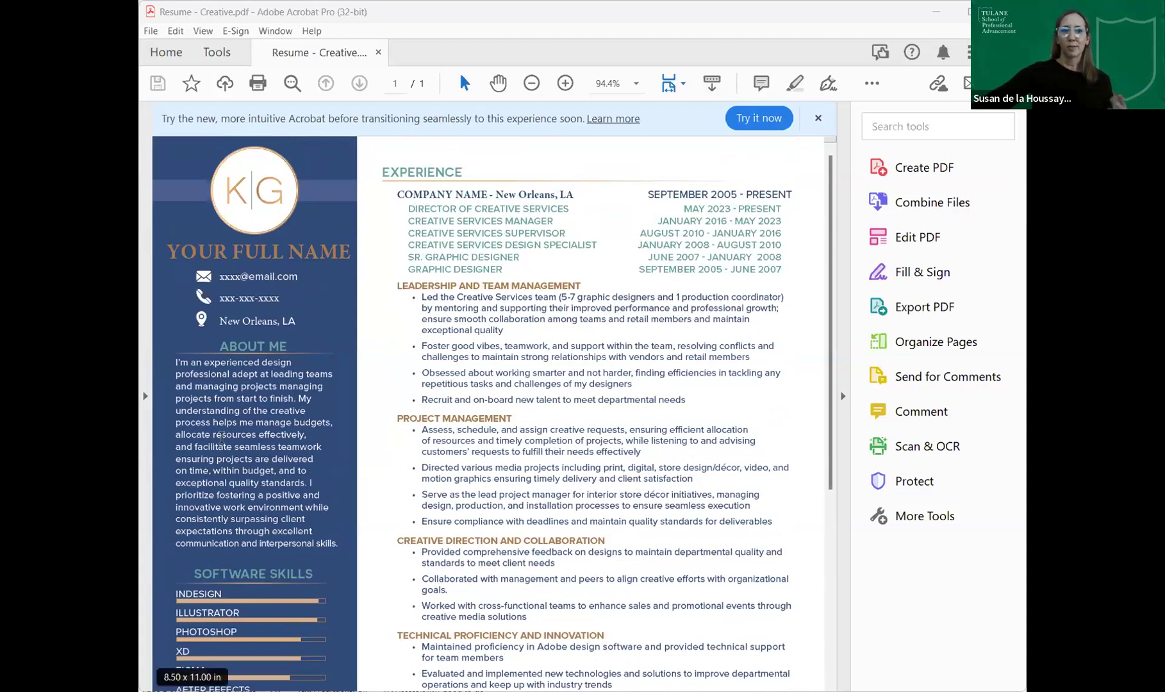
- Scroll through the creative résumé PDF before returning to the Word résumé
{"action": "scroll", "coordinate": [274, 308], "scroll_direction": "down", "scroll_amount": 5}
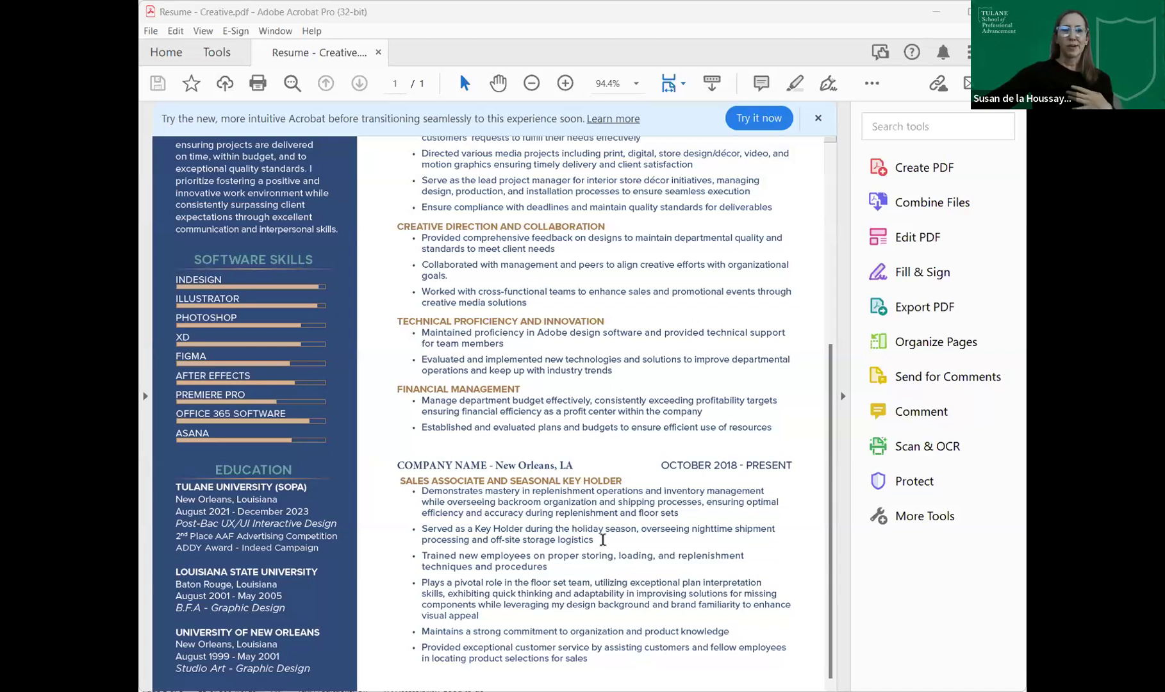
{"action": "scroll", "coordinate": [603, 539], "scroll_direction": "up", "scroll_amount": 5}
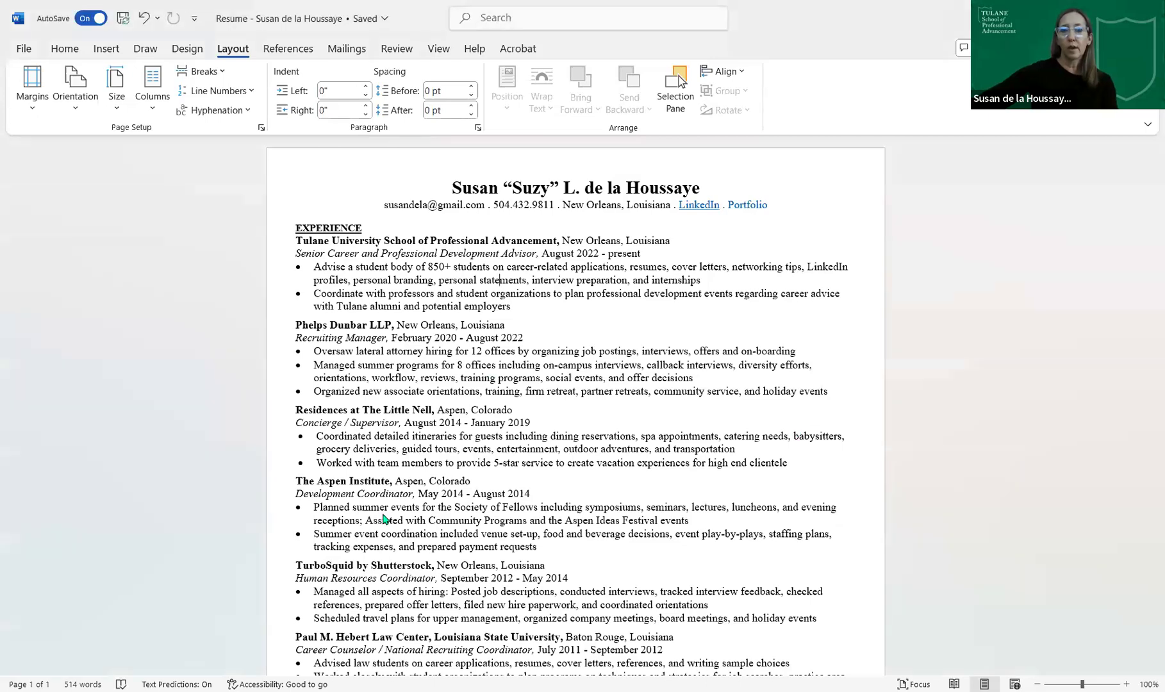
- Add a blank line after 'Spanish' at the end of the Bachelor of Science degree line
{"action": "scroll", "coordinate": [395, 518], "scroll_direction": "down", "scroll_amount": 8}
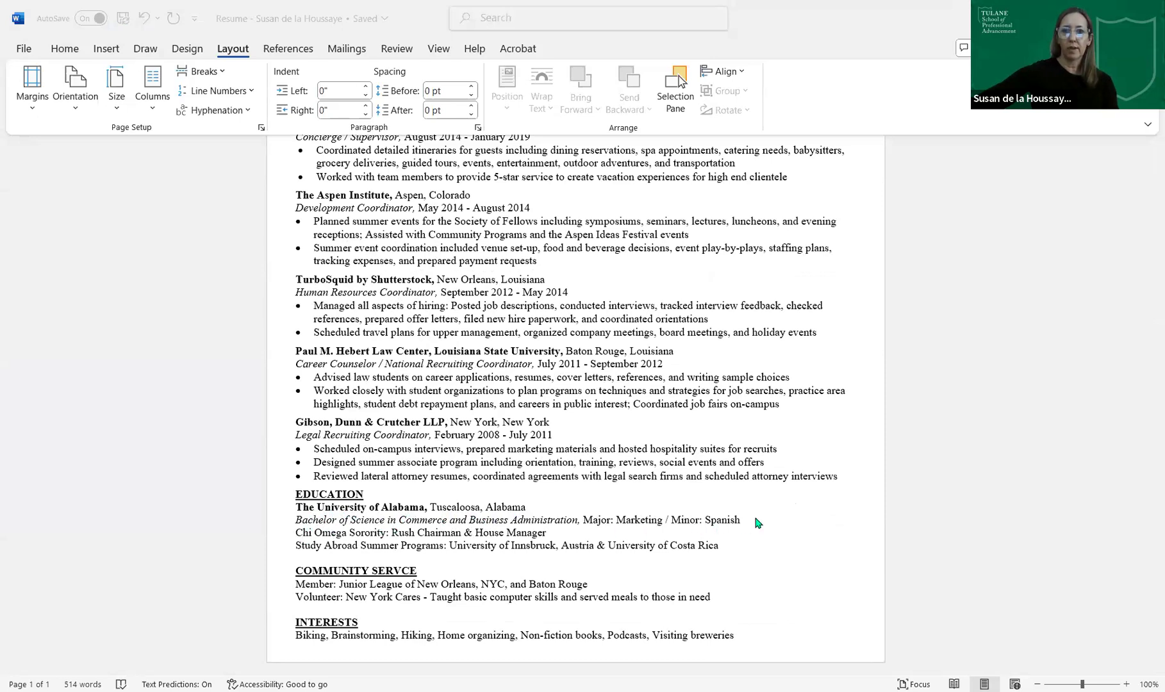
{"action": "left_click", "coordinate": [758, 523]}
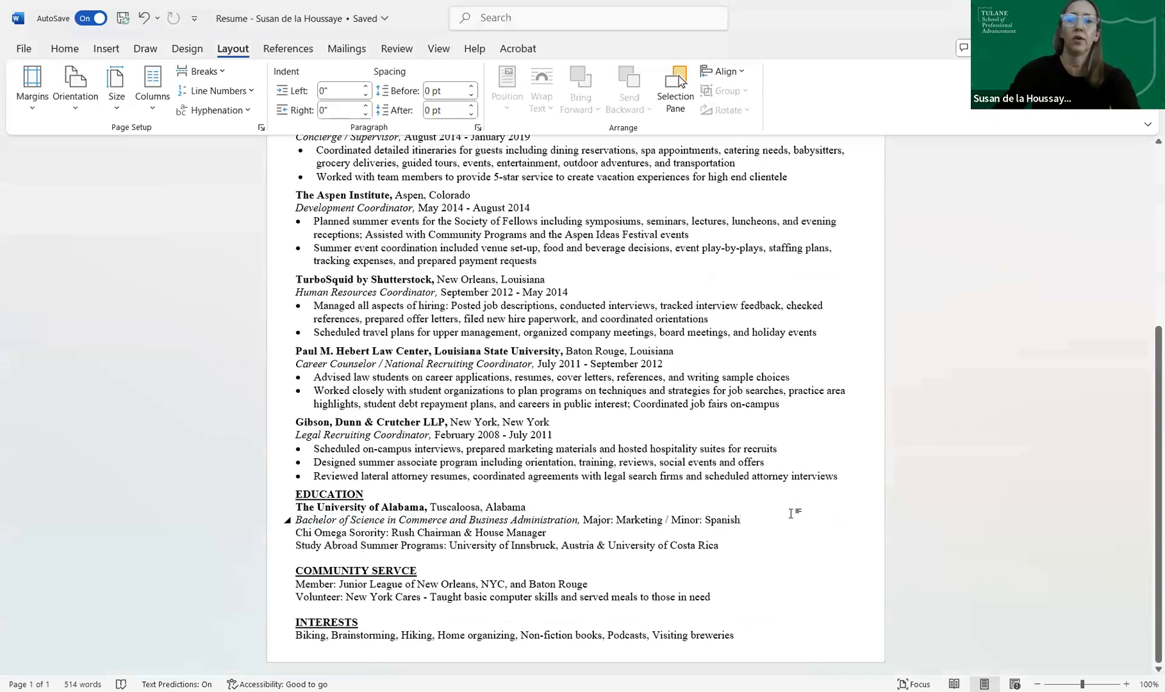
{"action": "key", "text": "Return"}
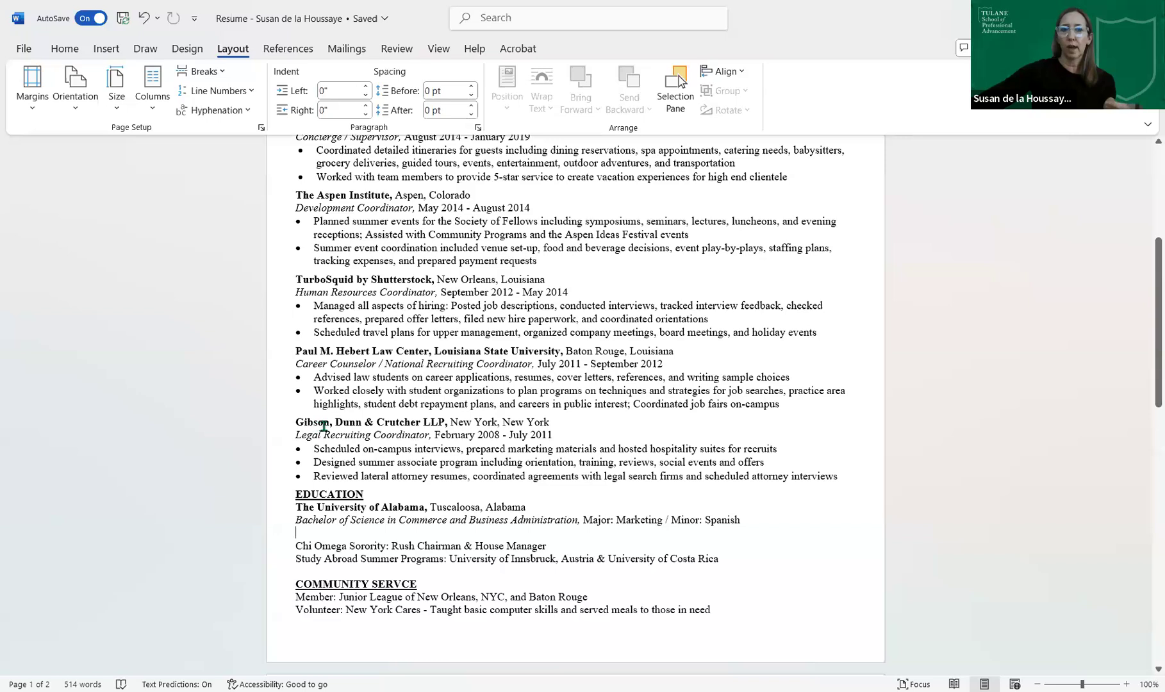
- Add 'Legal Recruiting Assistant,' and 'March 2006 - February 2008' lines below the last Gibson Dunn bullet
{"action": "left_click", "coordinate": [845, 476]}
{"action": "key", "text": "Return"}
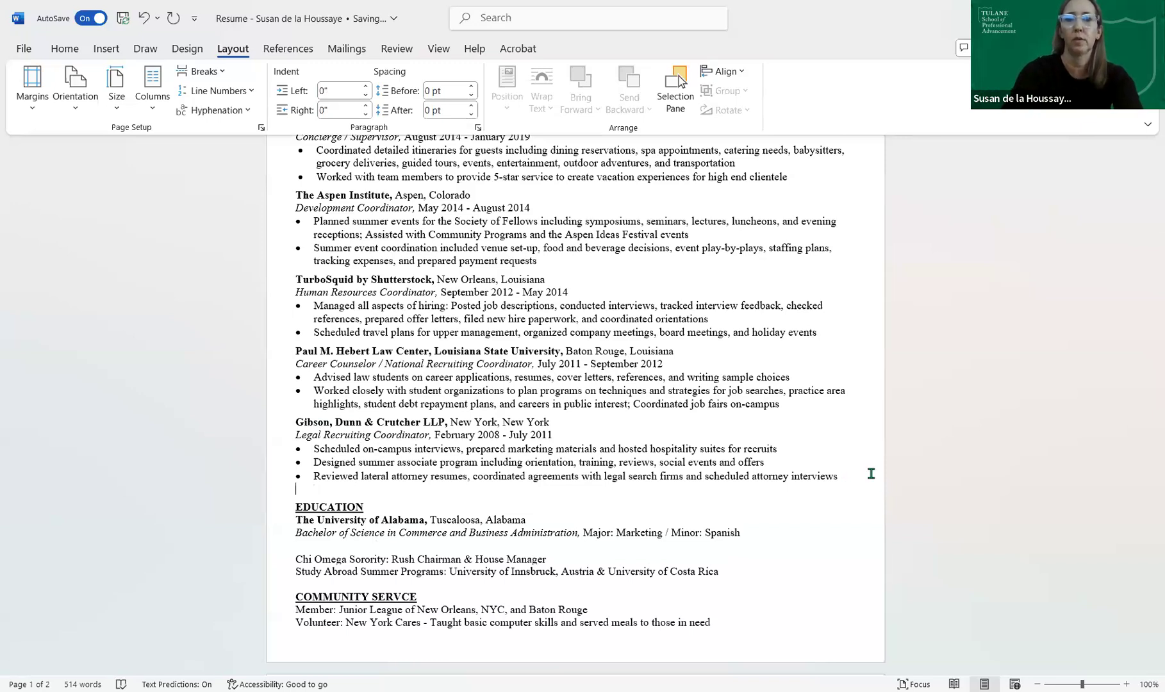
{"action": "type", "text": "Legal Recr"}
{"action": "key", "text": "BackSpace"}
{"action": "type", "text": "uiting Assistant,"}
{"action": "key", "text": "Return"}
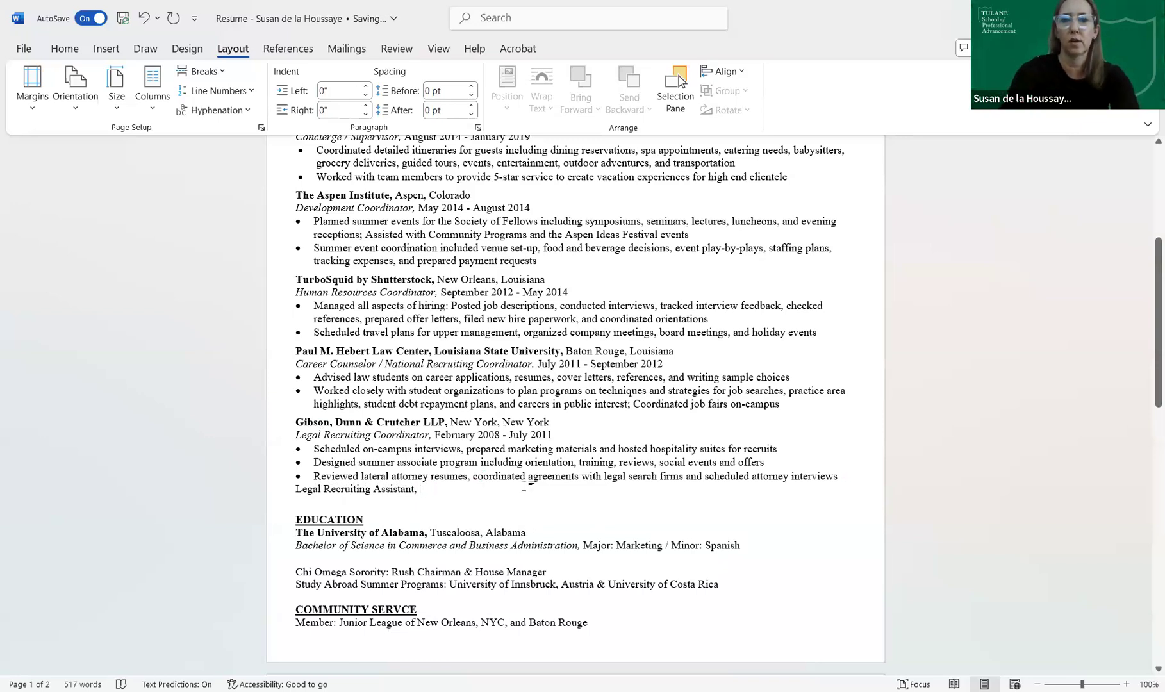
{"action": "type", "text": "Ma"}
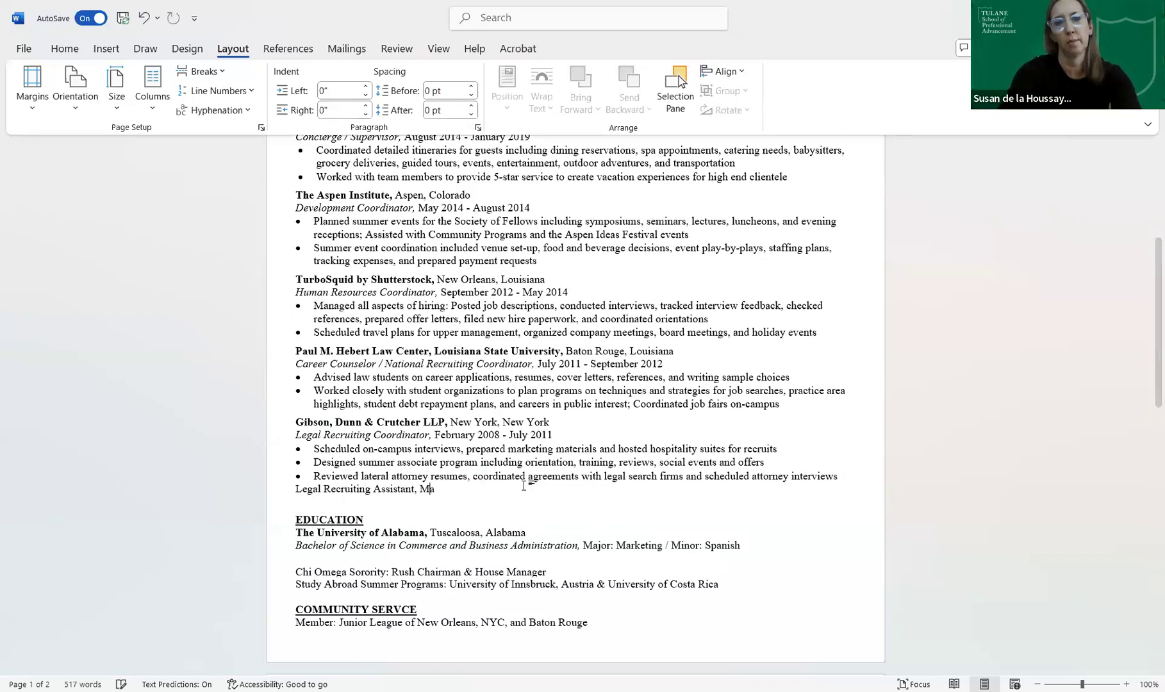
{"action": "type", "text": "rch 20"}
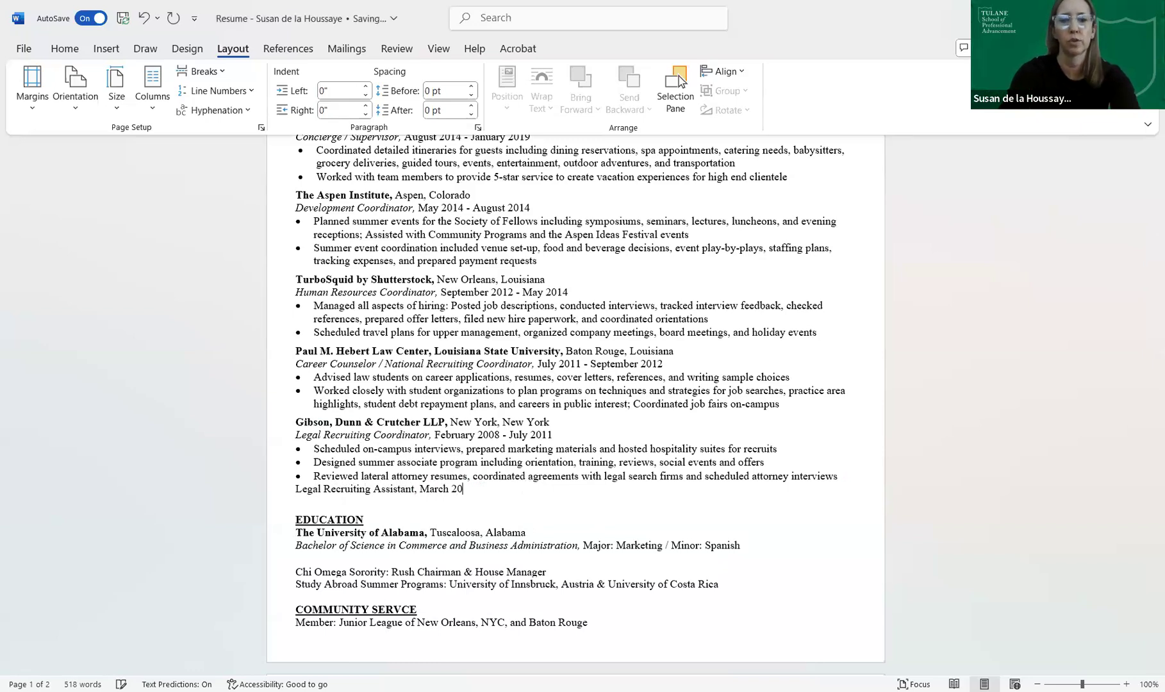
{"action": "type", "text": "06 - "}
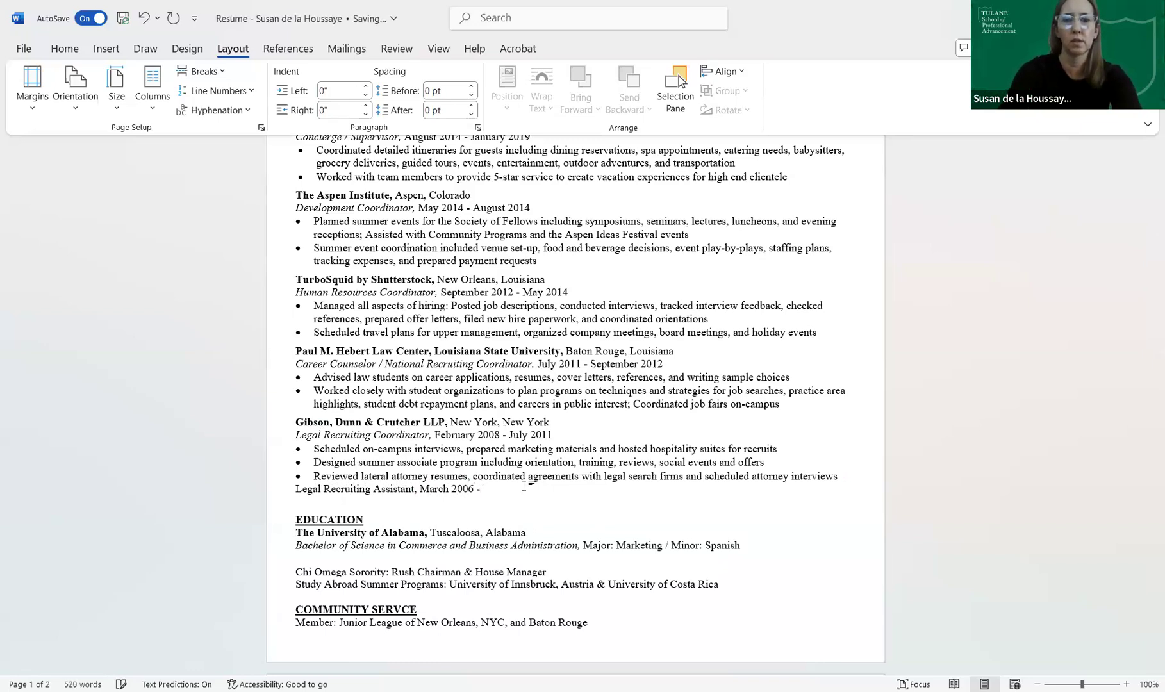
{"action": "type", "text": "Feb"}
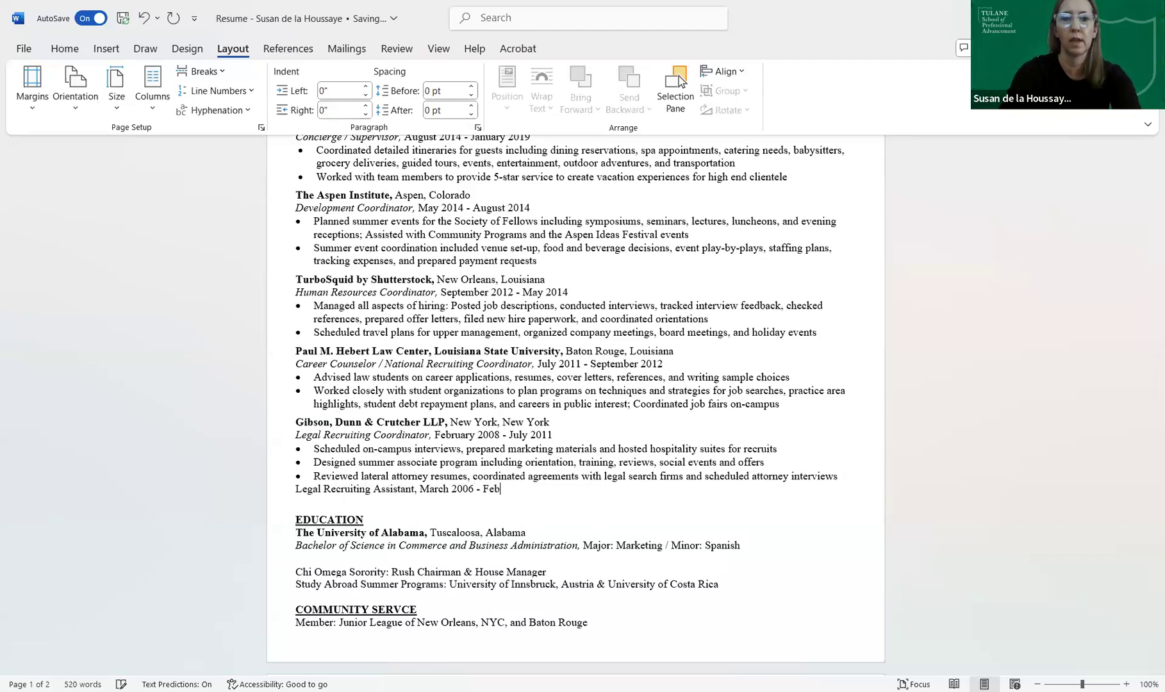
{"action": "type", "text": "ruary 2008"}
{"action": "key", "text": "Return"}
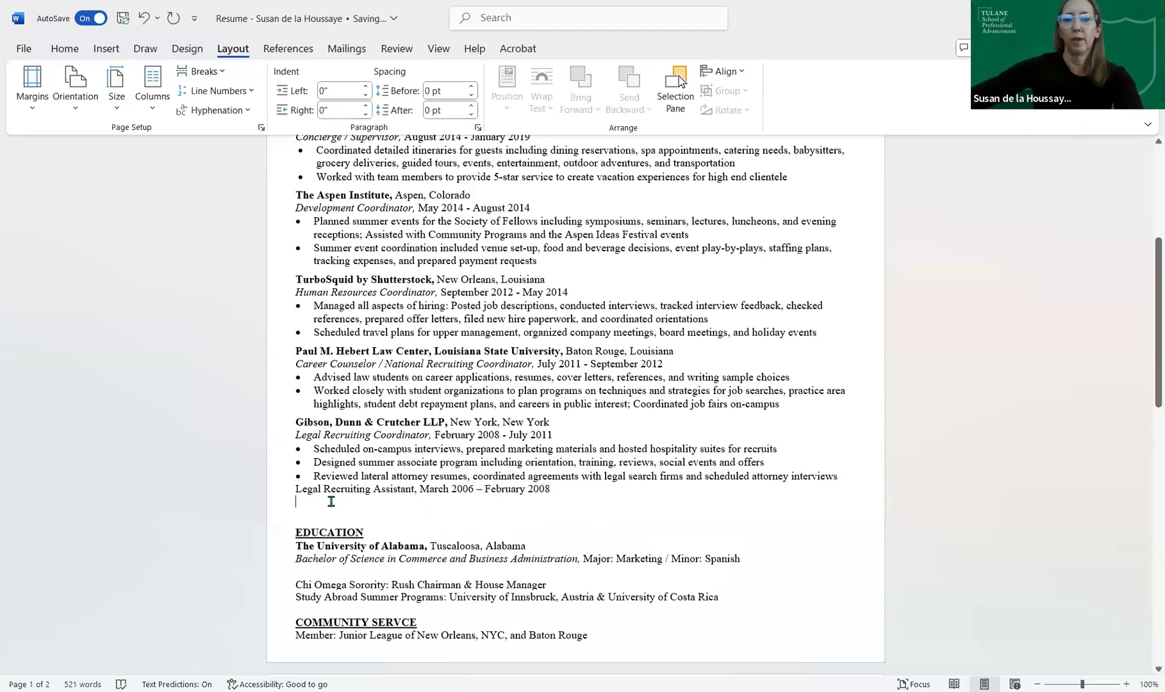
- Show the Home tab and briefly select University of Alabama in the Education section
{"action": "left_click", "coordinate": [72, 49]}
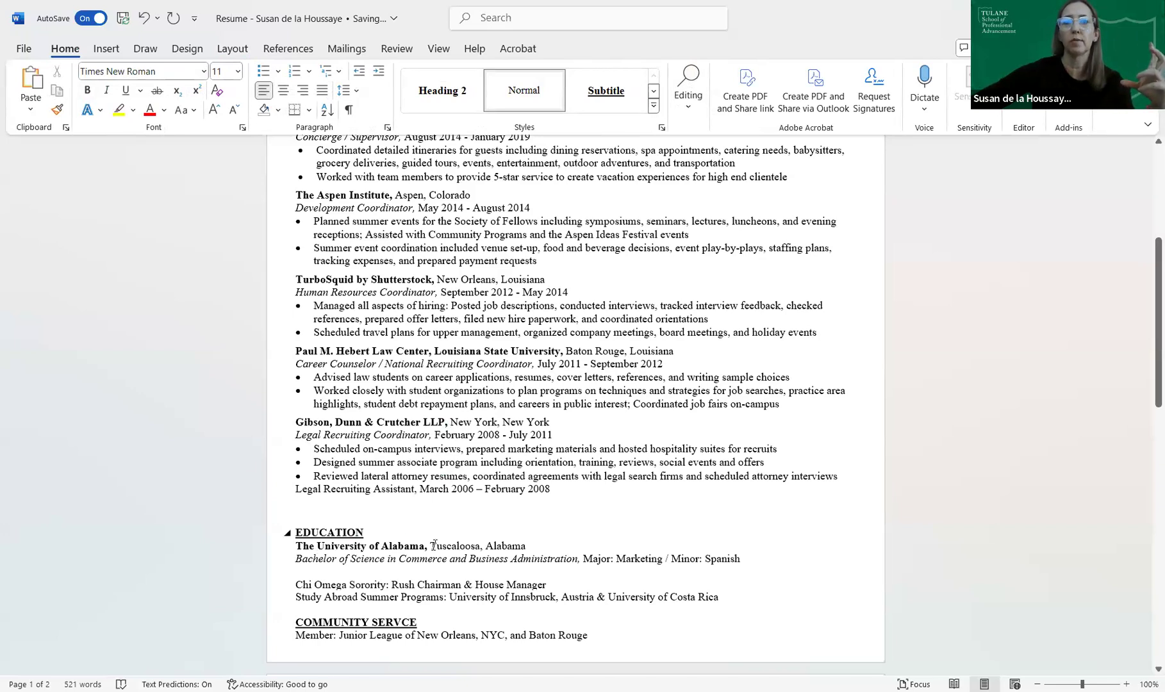
{"action": "left_click_drag", "start_coordinate": [429, 546], "coordinate": [296, 545]}
{"action": "left_click", "coordinate": [330, 578]}
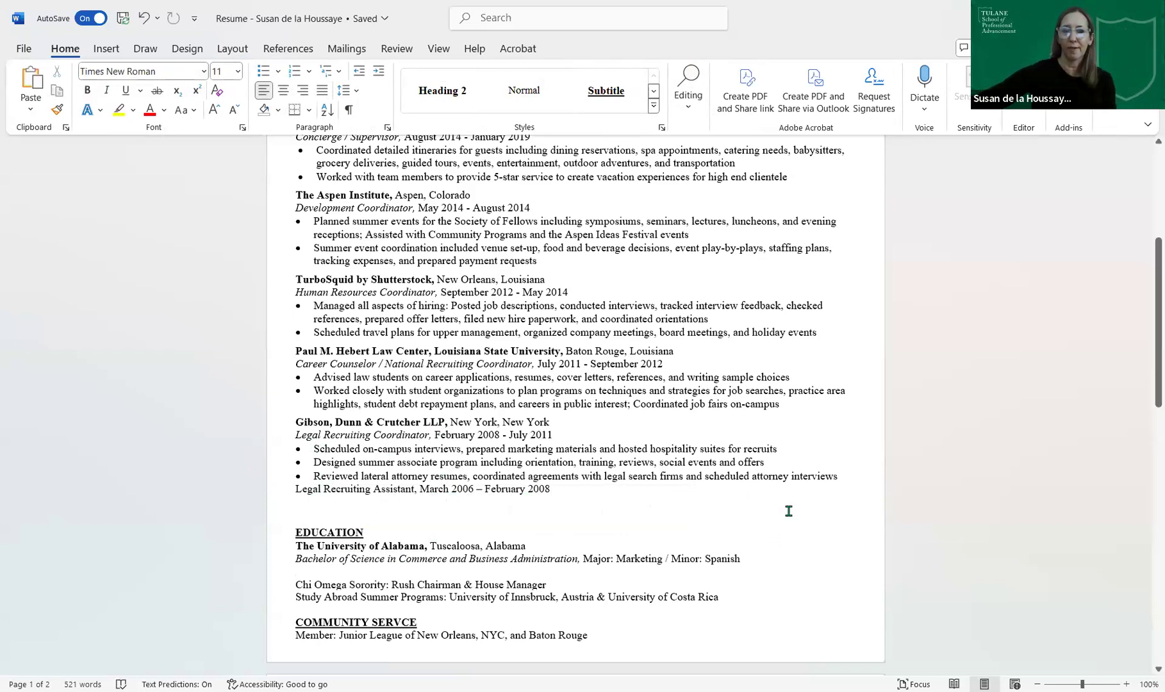
{"action": "scroll", "coordinate": [788, 510], "scroll_direction": "up", "scroll_amount": 8}
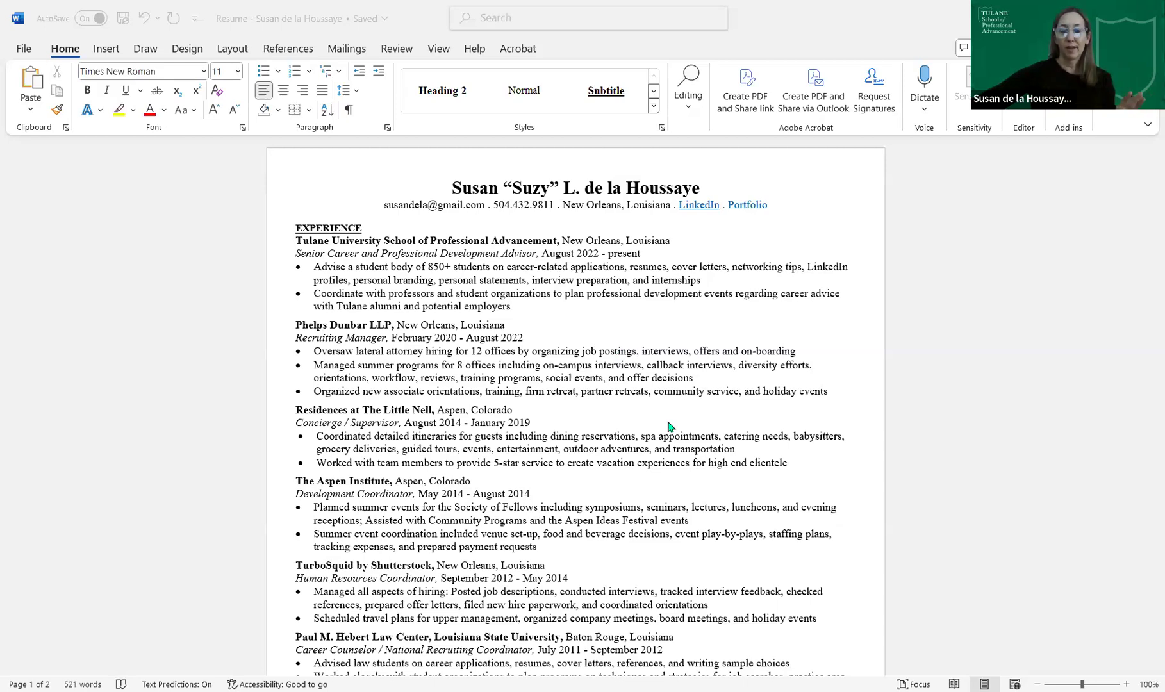
{"action": "scroll", "coordinate": [669, 426], "scroll_direction": "down", "scroll_amount": 1}
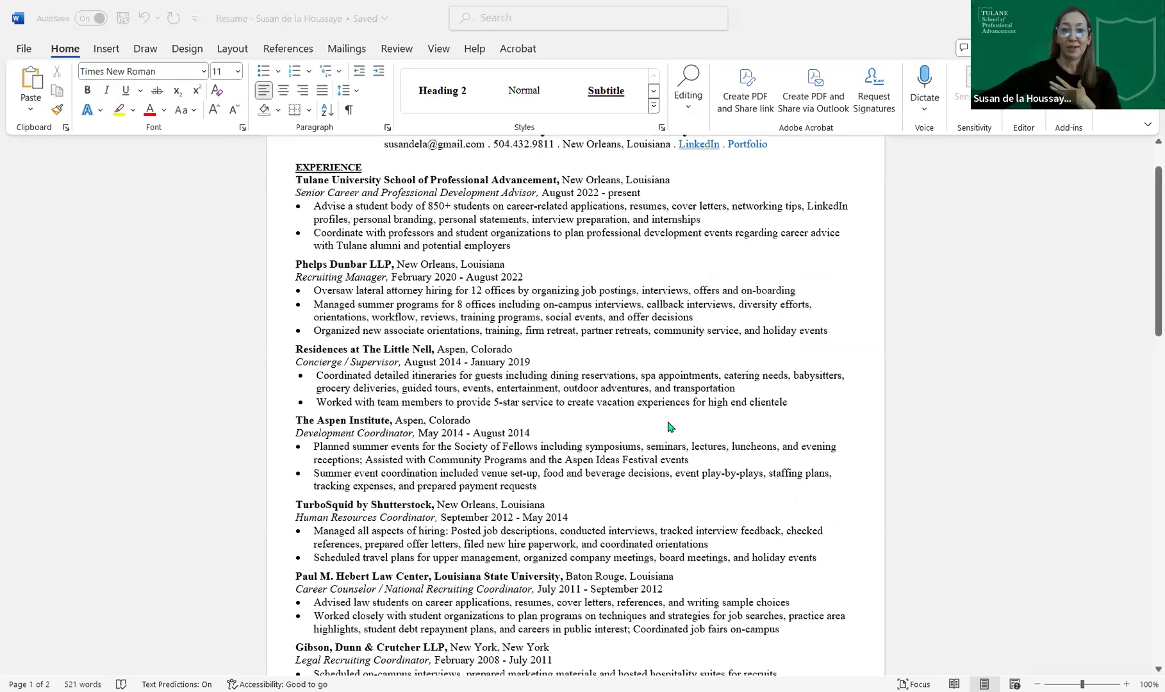
{"action": "scroll", "coordinate": [669, 427], "scroll_direction": "down", "scroll_amount": 1}
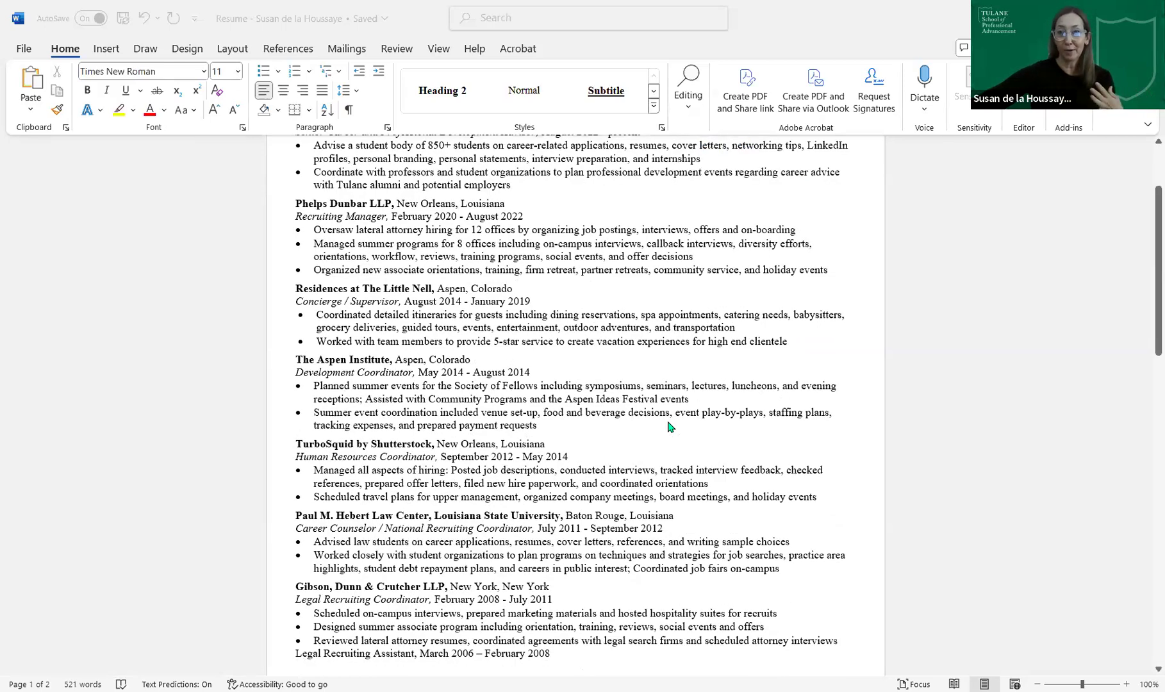
{"action": "scroll", "coordinate": [669, 427], "scroll_direction": "down", "scroll_amount": 1}
{"action": "scroll", "coordinate": [669, 426], "scroll_direction": "down", "scroll_amount": 2}
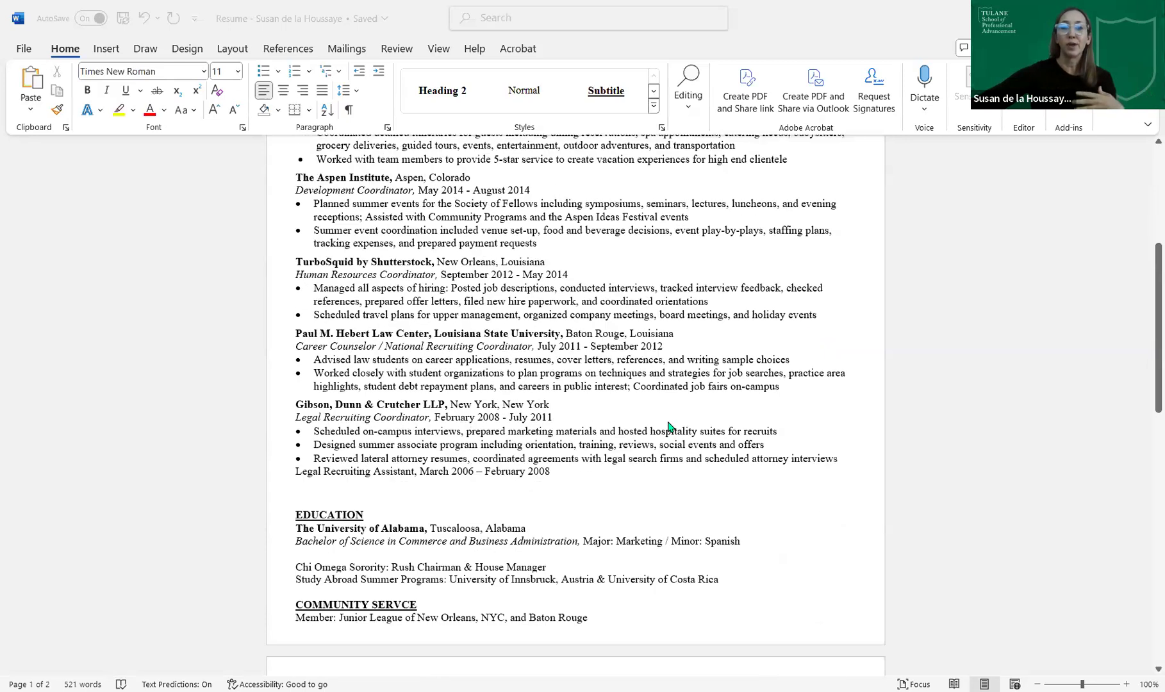
{"action": "scroll", "coordinate": [668, 427], "scroll_direction": "down", "scroll_amount": 1}
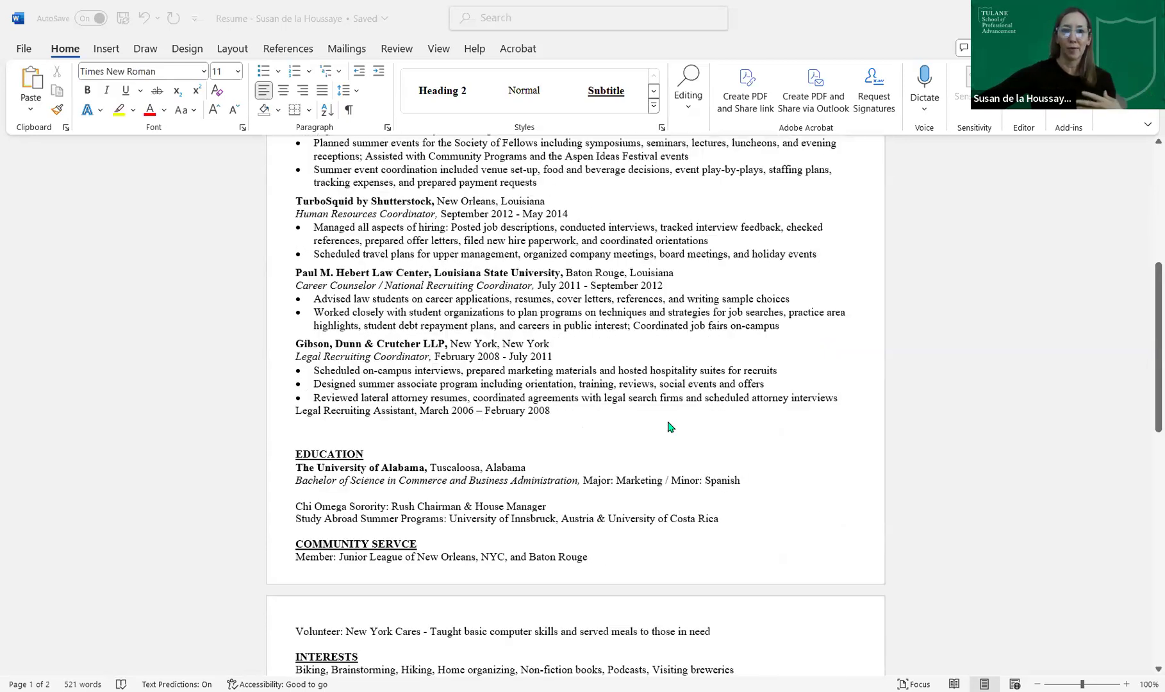
{"action": "scroll", "coordinate": [668, 426], "scroll_direction": "up", "scroll_amount": 5}
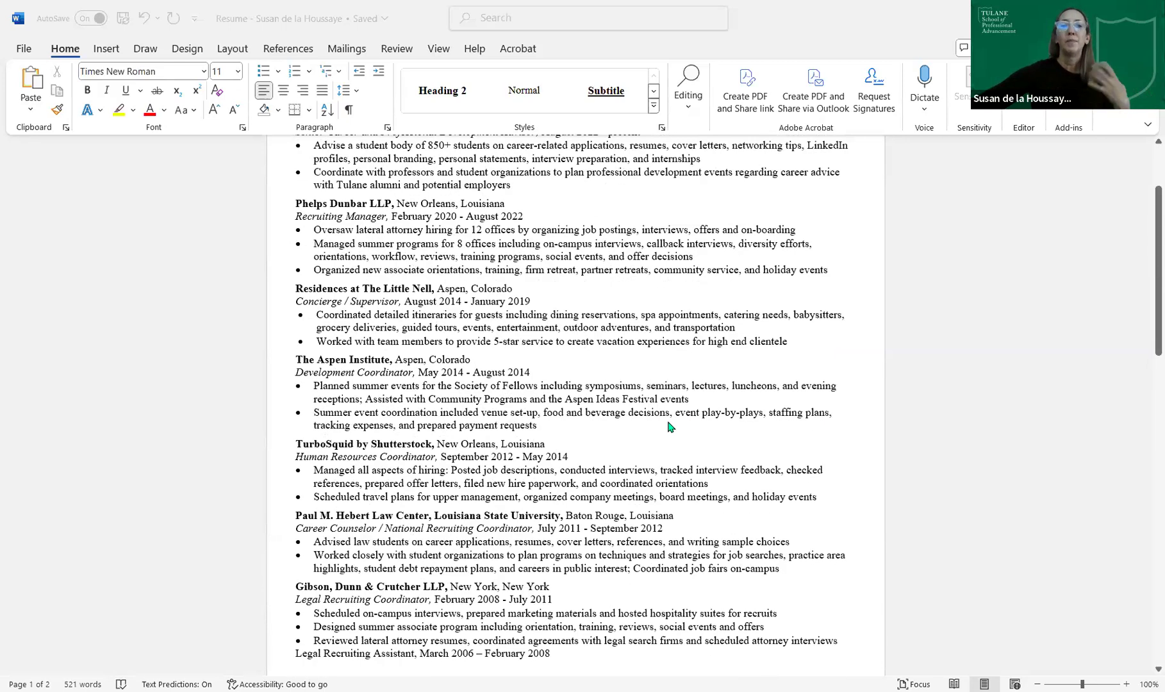
{"action": "scroll", "coordinate": [668, 426], "scroll_direction": "up", "scroll_amount": 1}
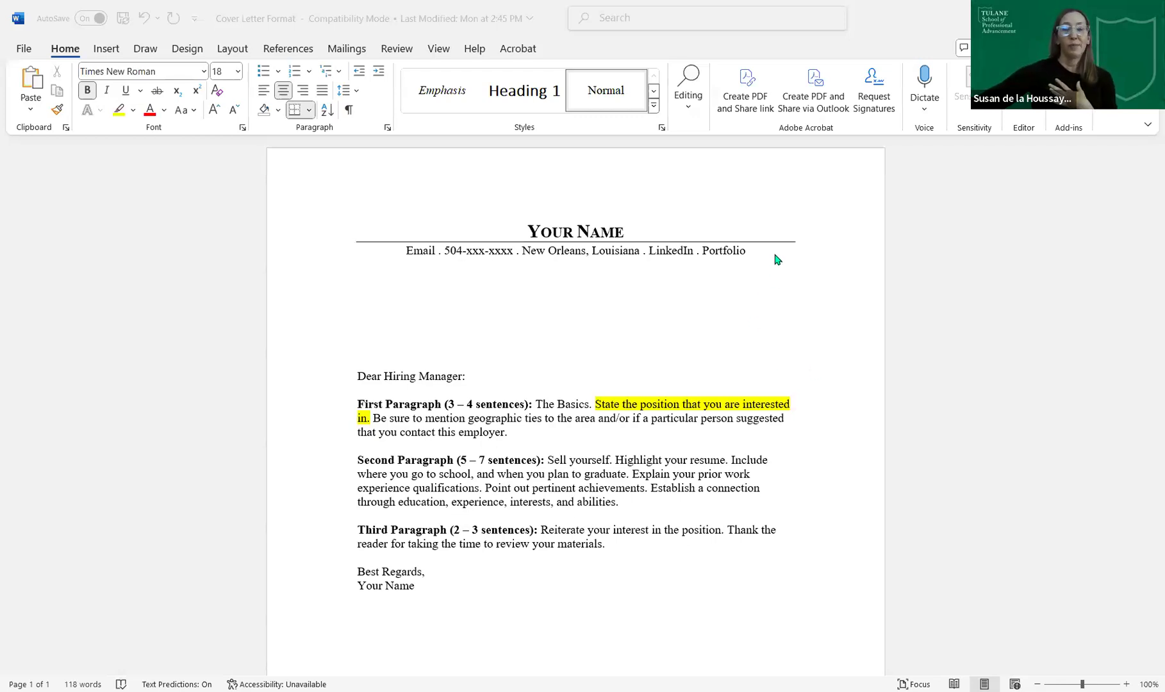
{"action": "left_click", "coordinate": [716, 307]}
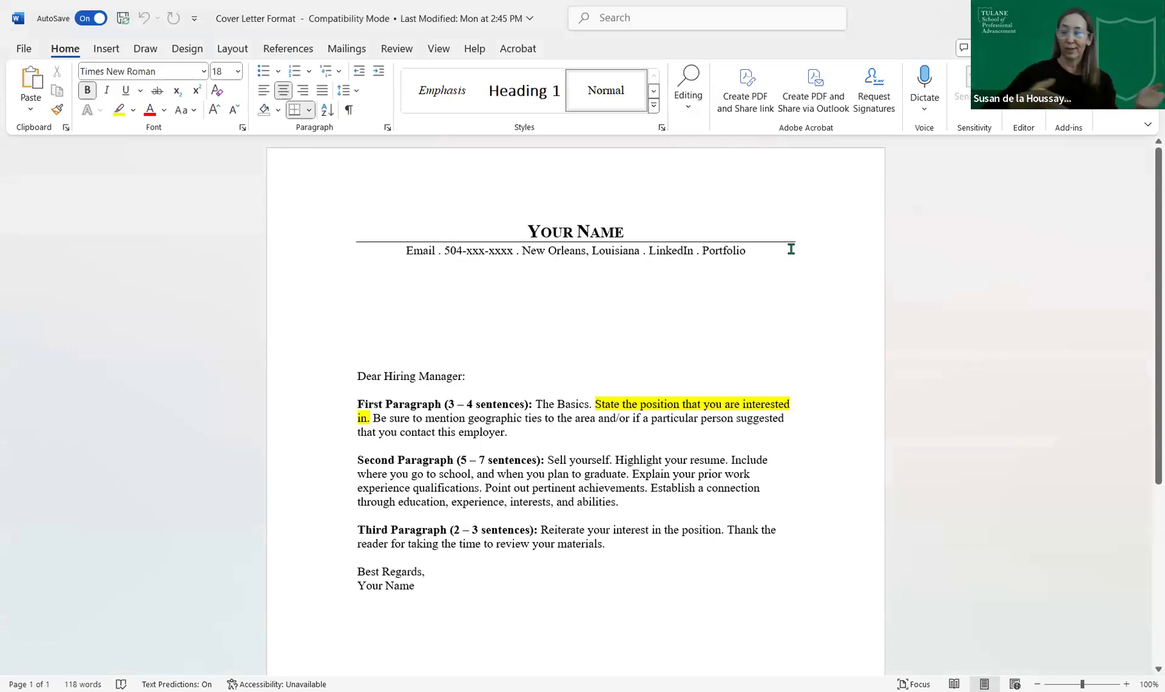
{"action": "left_click_drag", "start_coordinate": [783, 250], "coordinate": [606, 229]}
{"action": "left_click_drag", "start_coordinate": [500, 207], "coordinate": [506, 212]}
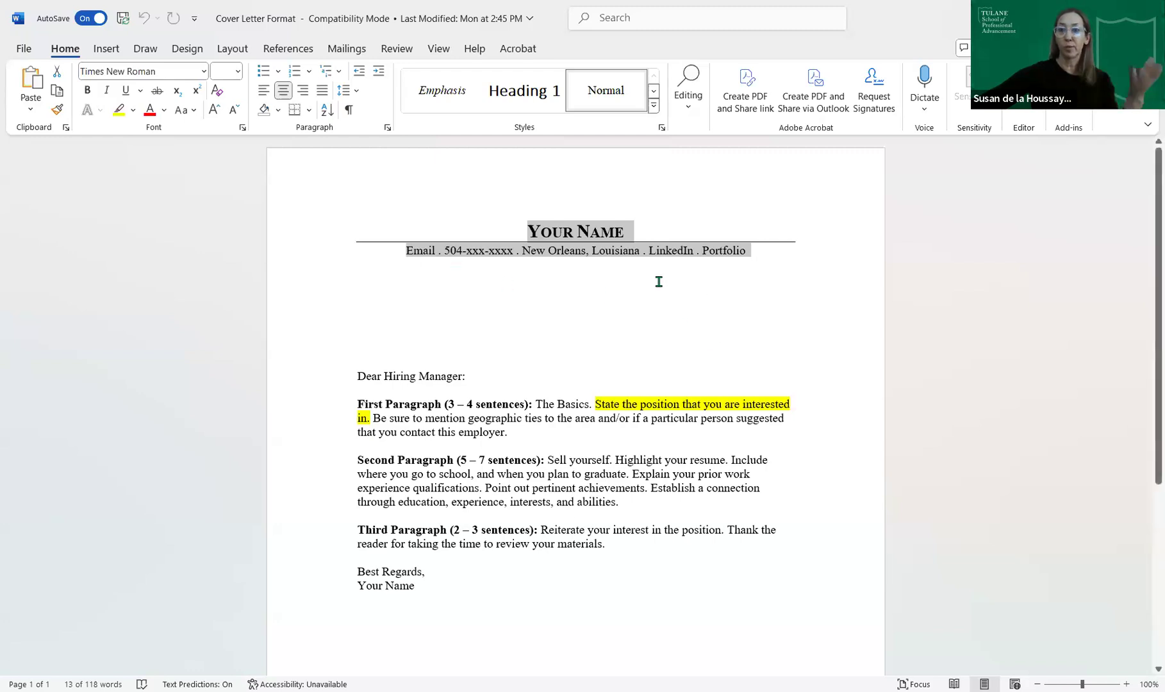
{"action": "left_click", "coordinate": [511, 378]}
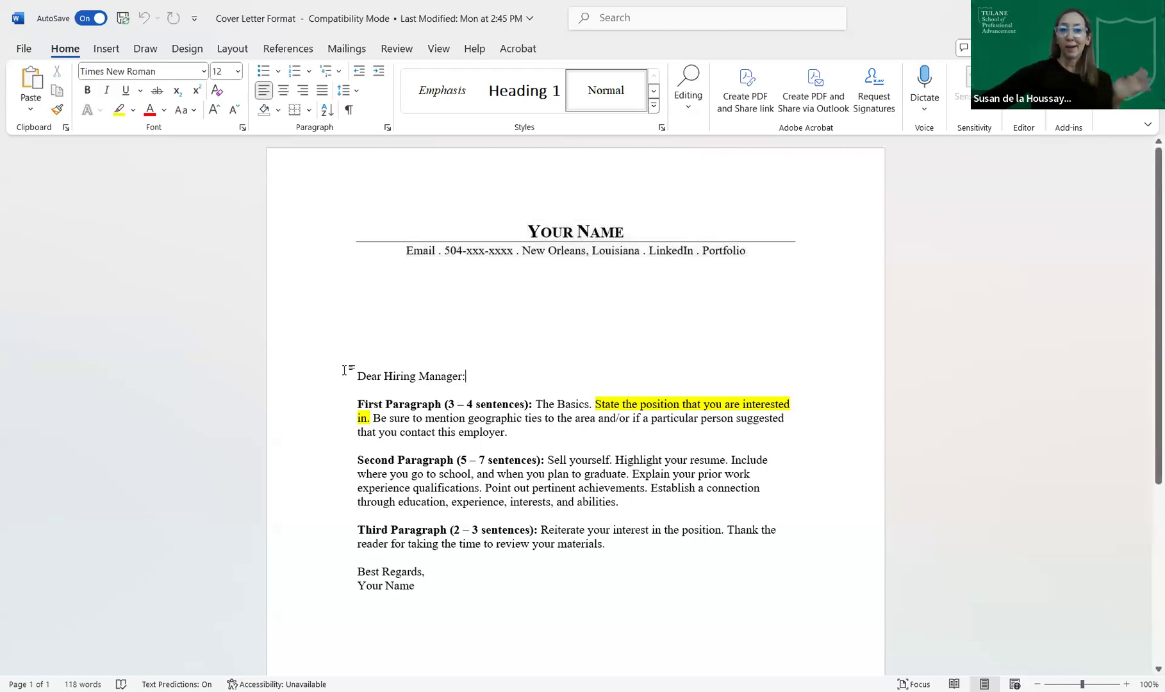
{"action": "left_click", "coordinate": [350, 373]}
{"action": "left_click", "coordinate": [539, 383]}
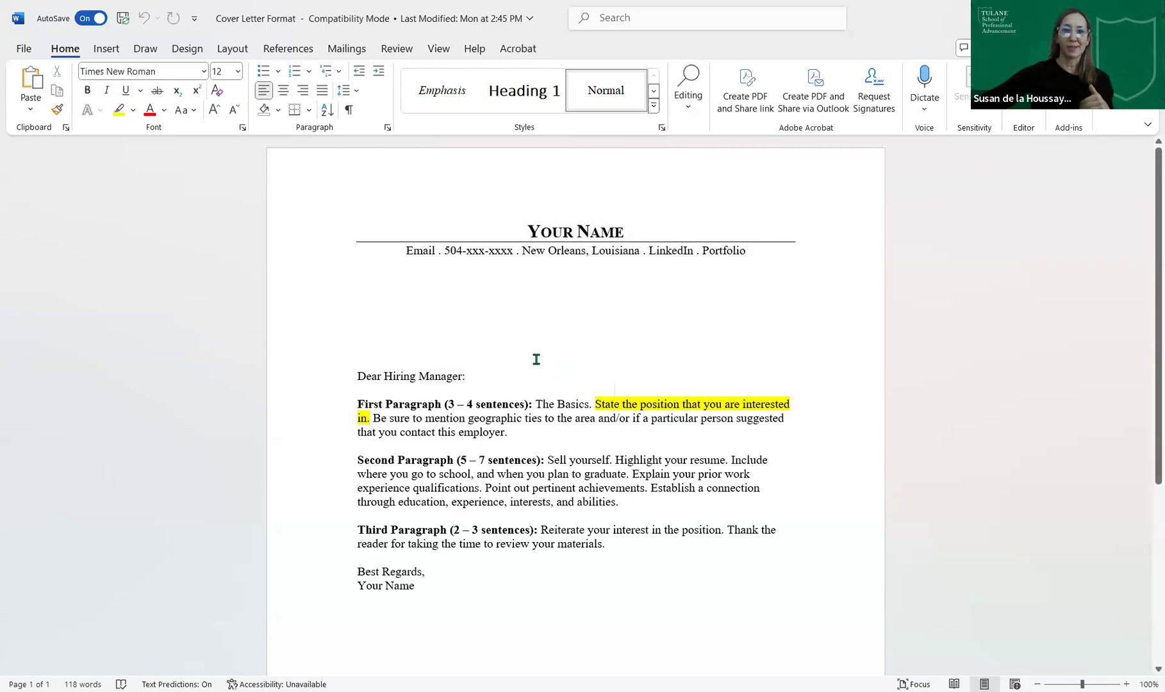
{"action": "left_click", "coordinate": [500, 373]}
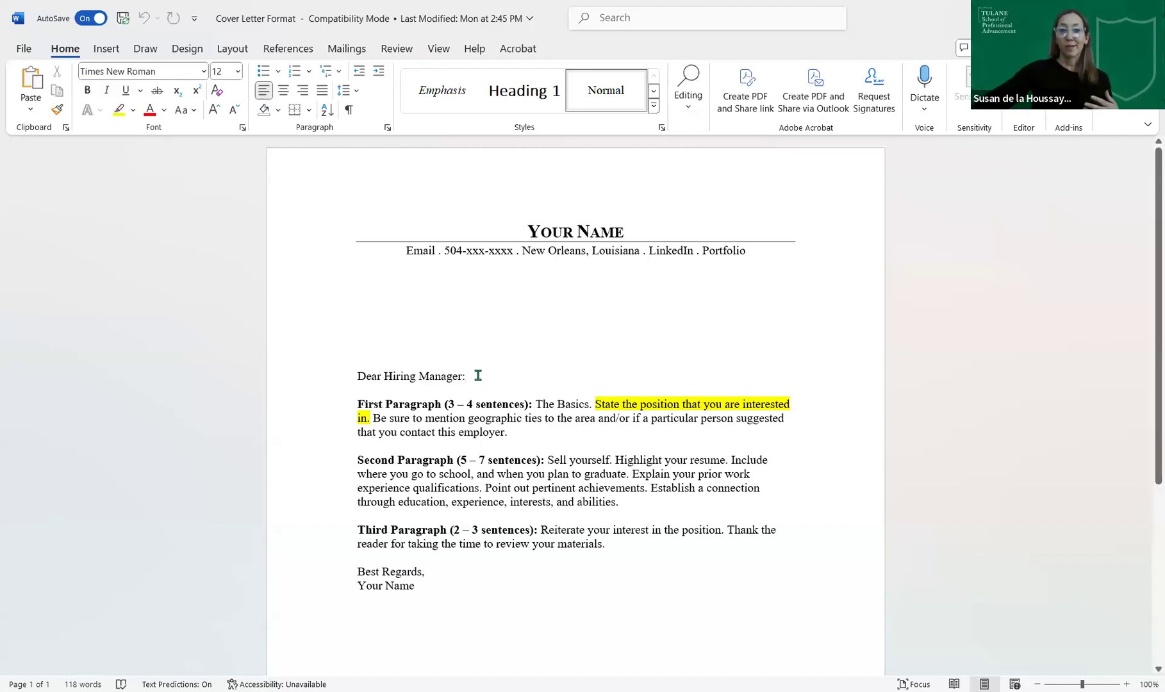
- Select 'Hiring Manager:' in the cover letter greeting, then clear the selection
{"action": "left_click_drag", "start_coordinate": [466, 376], "coordinate": [398, 378]}
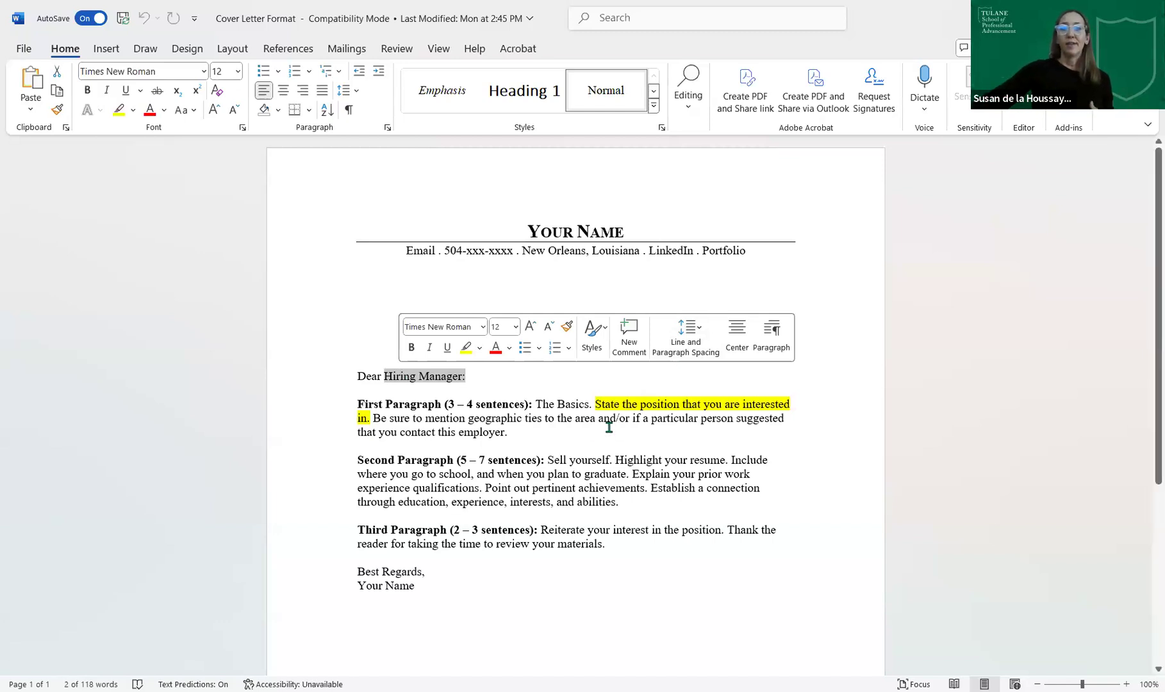
{"action": "left_click", "coordinate": [554, 434]}
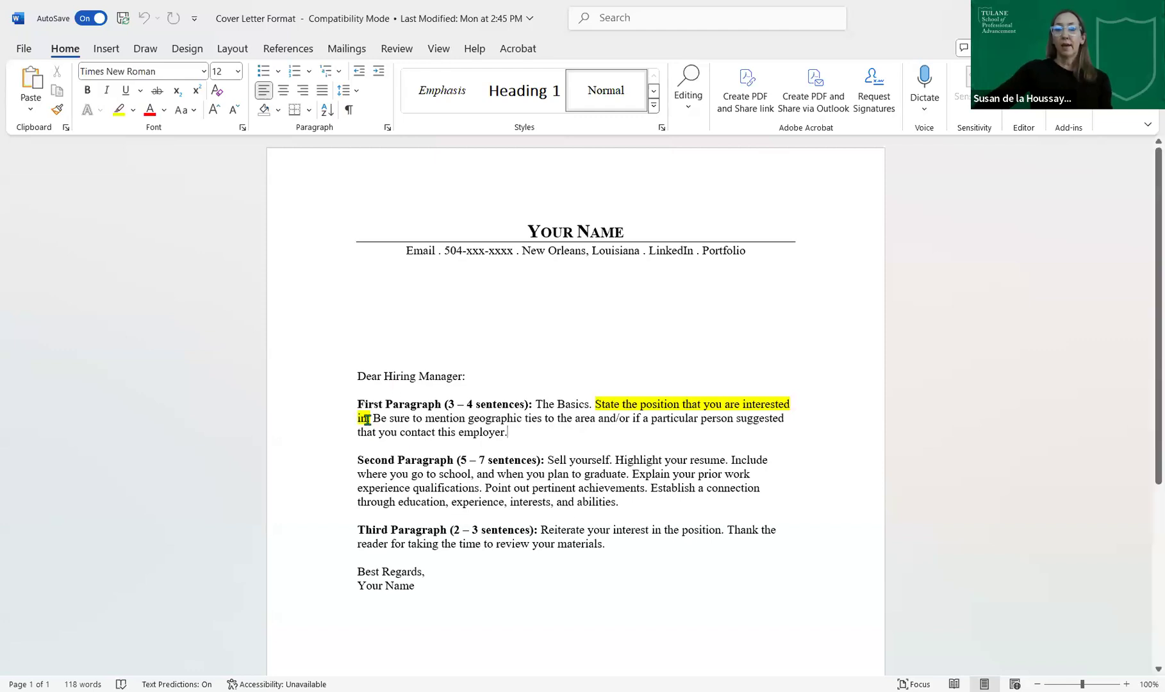
{"action": "left_click_drag", "start_coordinate": [370, 418], "coordinate": [596, 406]}
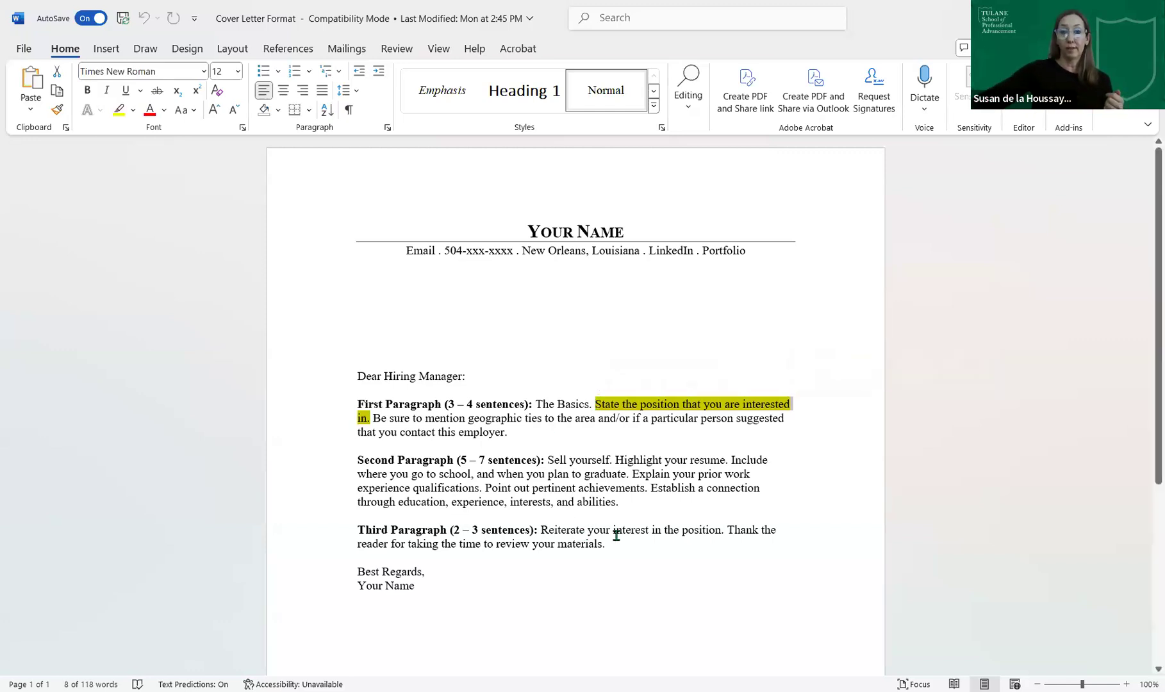
{"action": "left_click_drag", "start_coordinate": [591, 542], "coordinate": [733, 529]}
{"action": "left_click", "coordinate": [575, 553]}
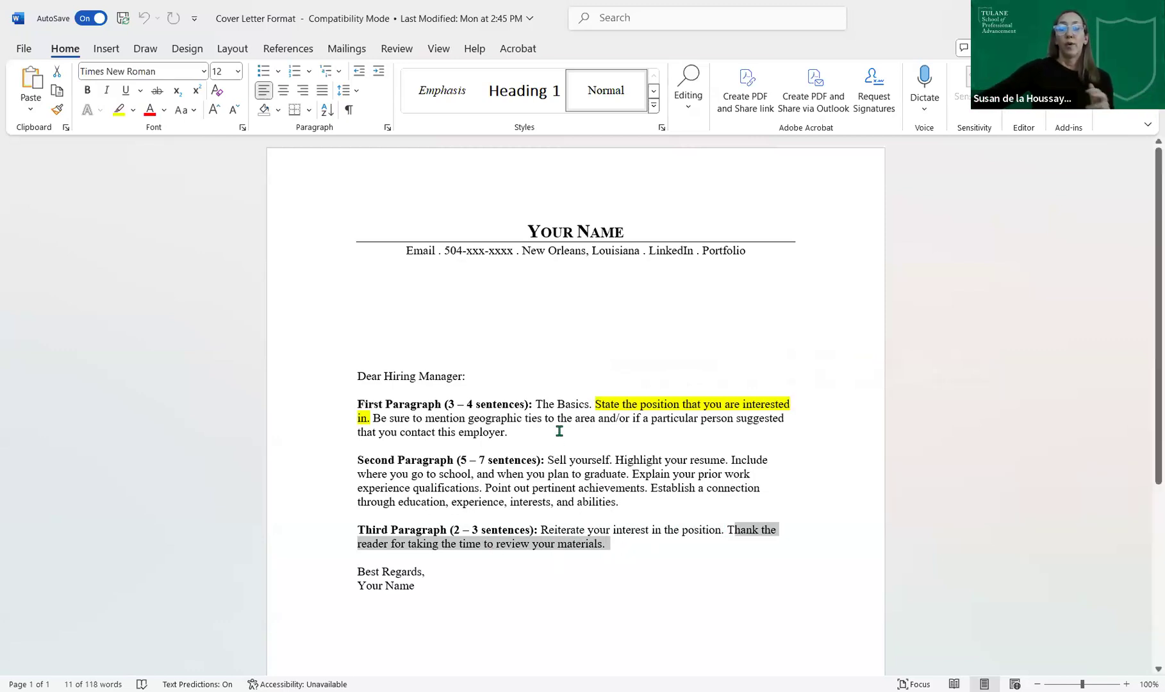
{"action": "left_click", "coordinate": [720, 218]}
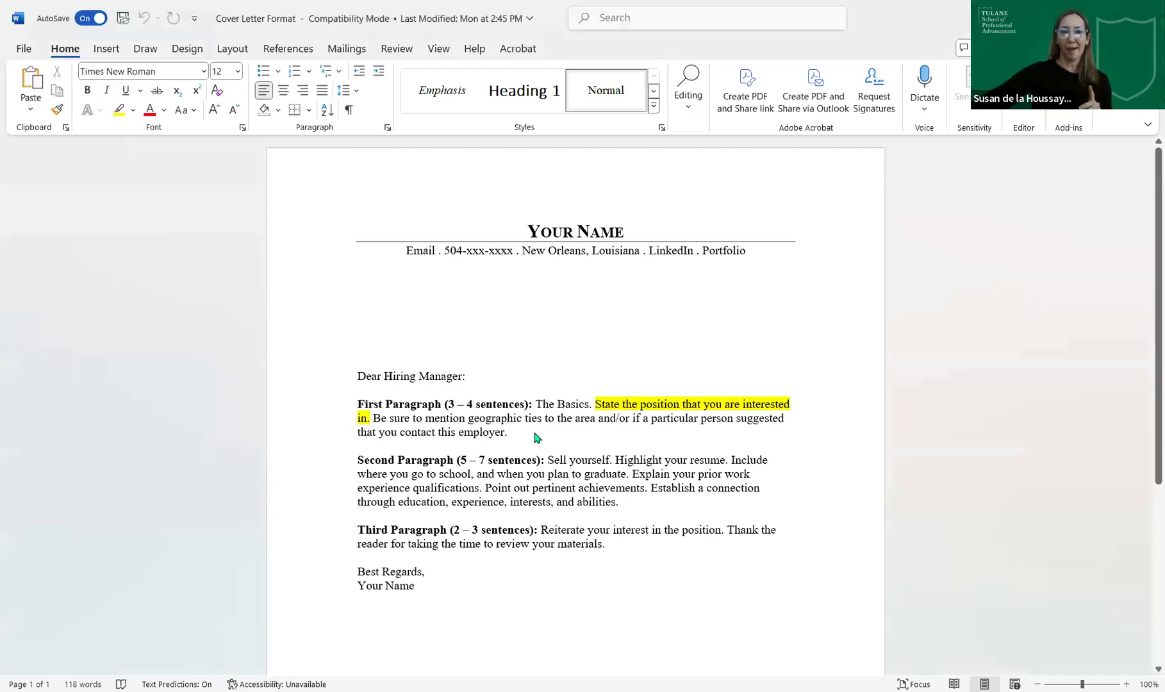
{"action": "left_click_drag", "start_coordinate": [507, 433], "coordinate": [382, 418]}
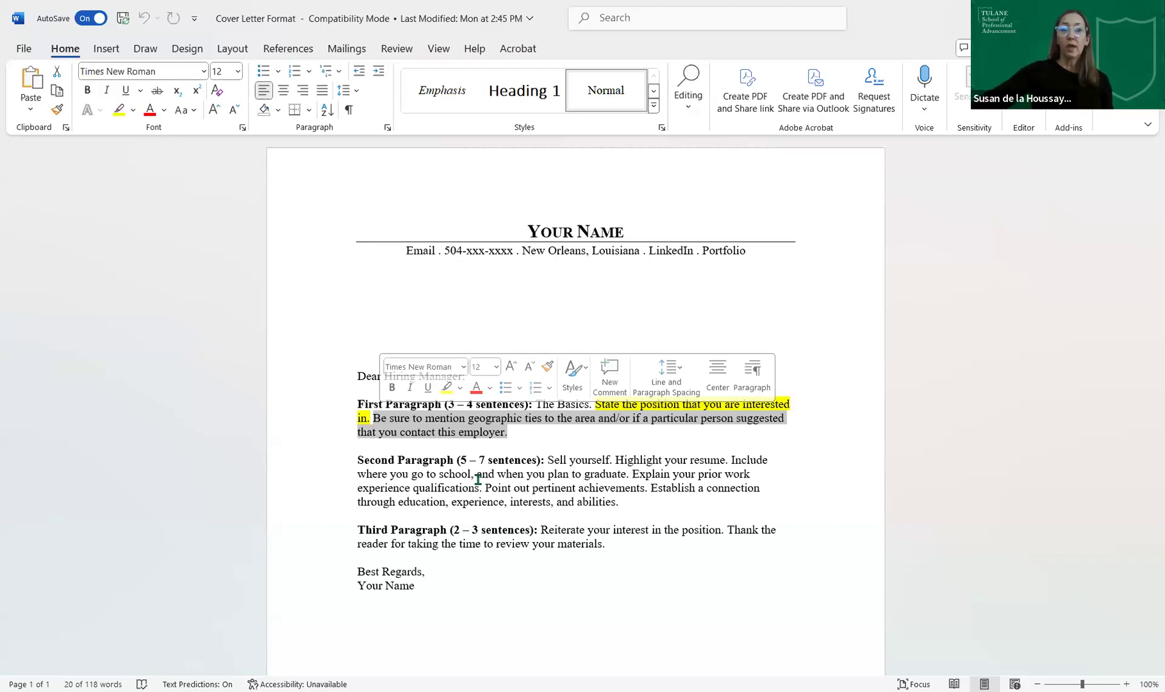
{"action": "left_click", "coordinate": [704, 501]}
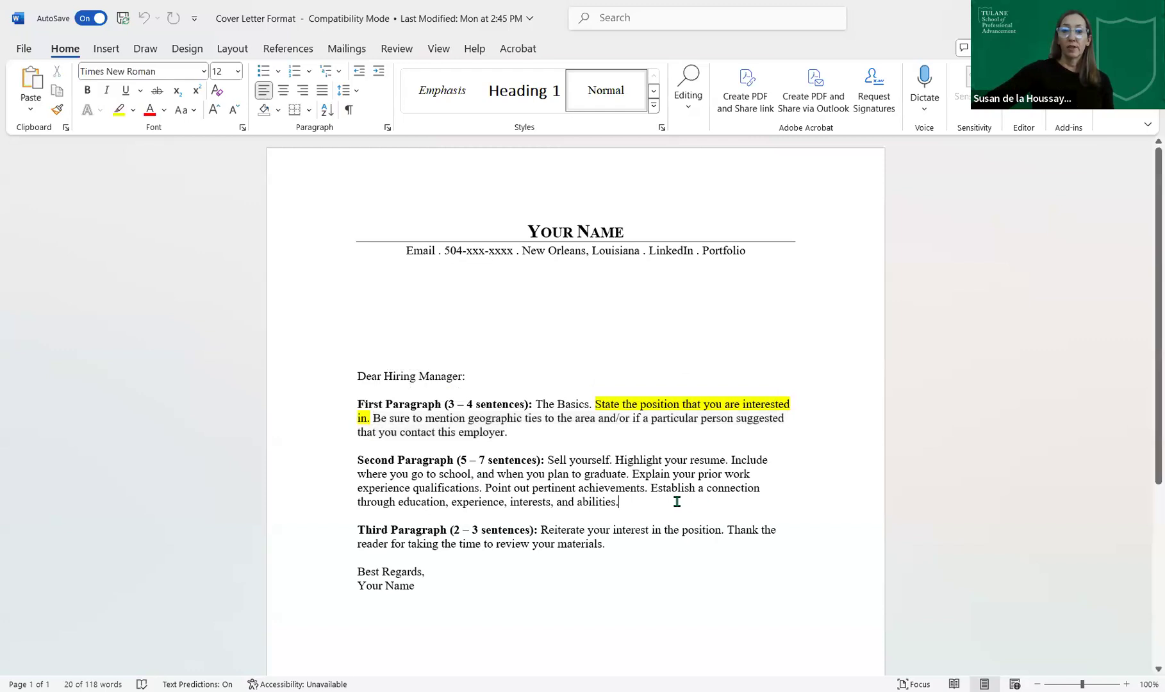
{"action": "double_click", "coordinate": [596, 501]}
{"action": "left_click_drag", "start_coordinate": [555, 461], "coordinate": [660, 499]}
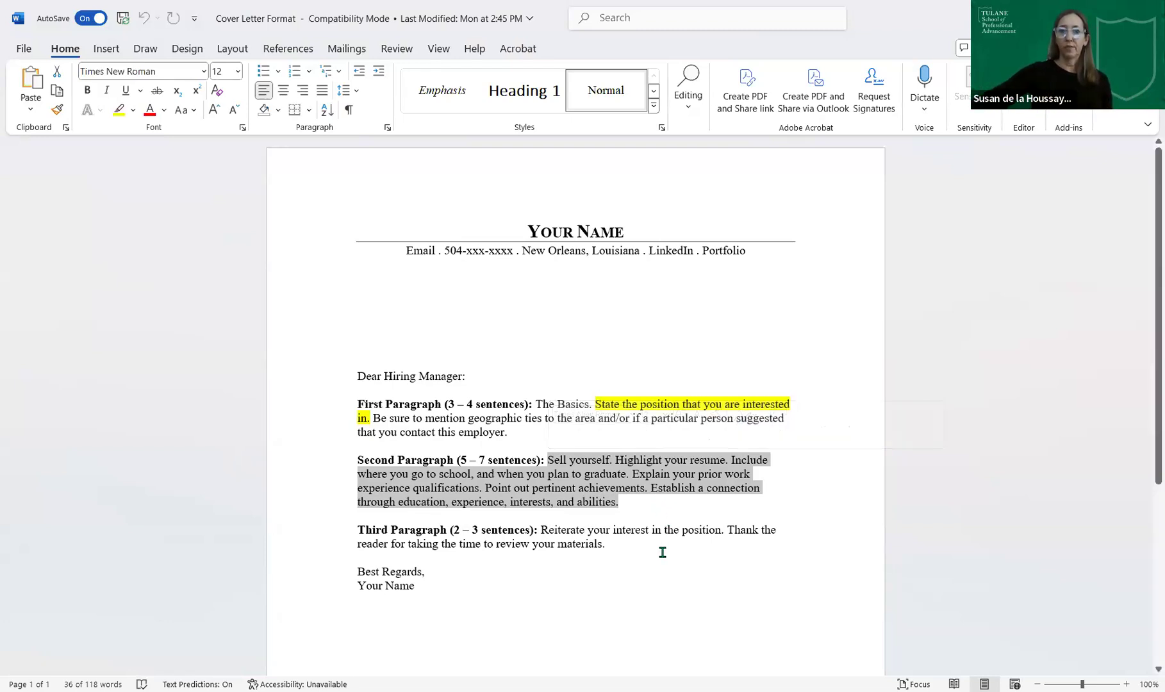
{"action": "left_click", "coordinate": [699, 556]}
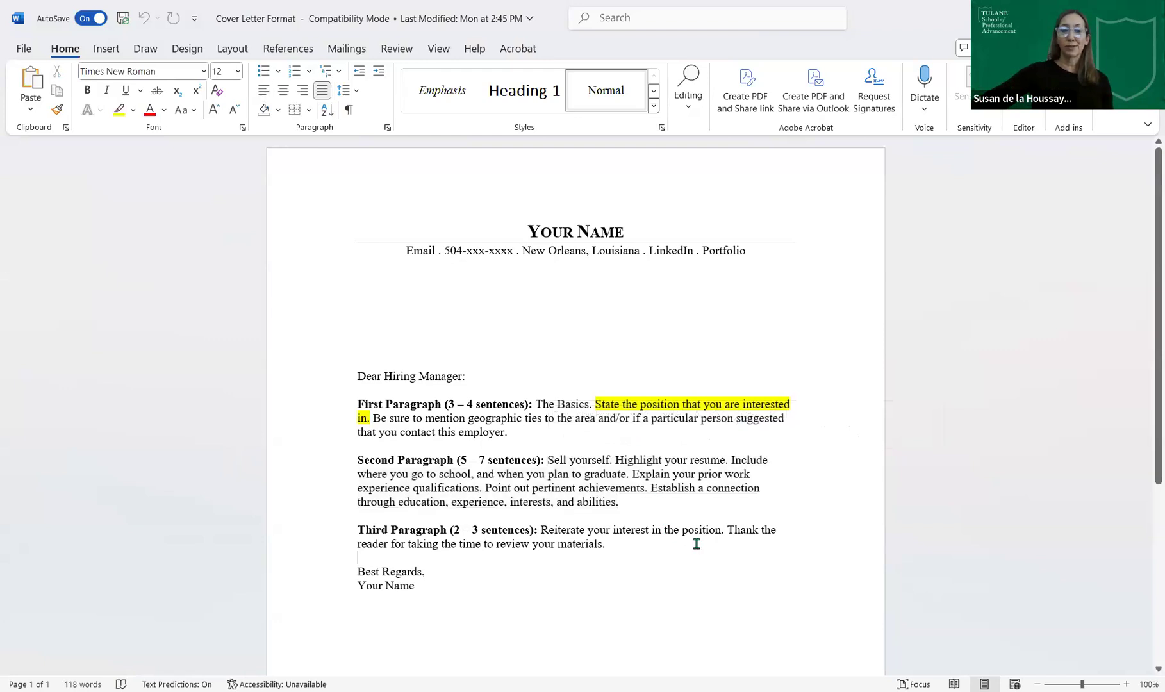
{"action": "left_click_drag", "start_coordinate": [469, 511], "coordinate": [312, 544]}
{"action": "key", "text": "shift+Up"}
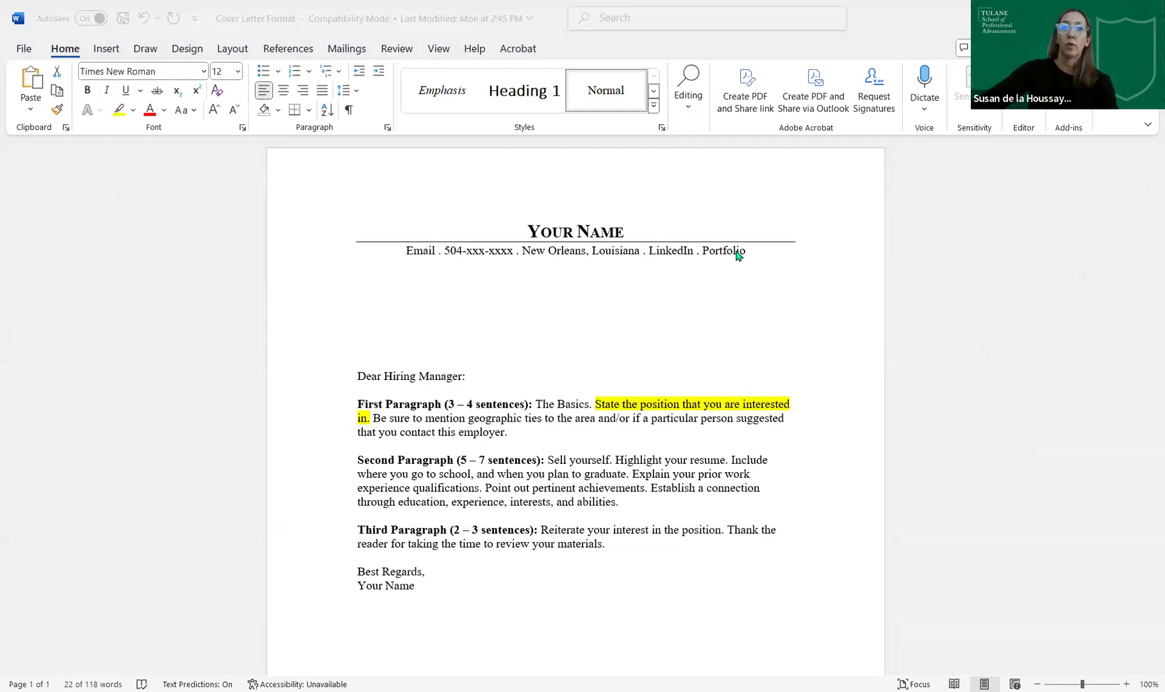
- Replace Portfolio on the contact line with '| ' and the person's full name, then select the LinkedIn label
{"action": "left_click_drag", "start_coordinate": [752, 250], "coordinate": [697, 252]}
{"action": "key", "text": "Delete"}
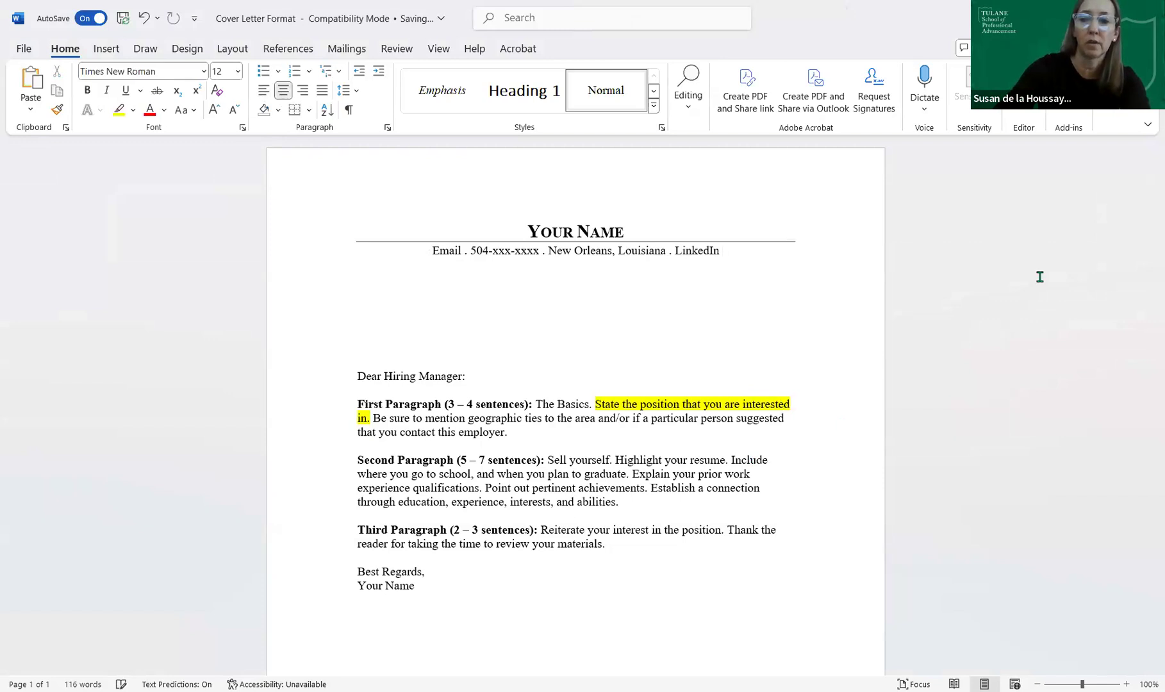
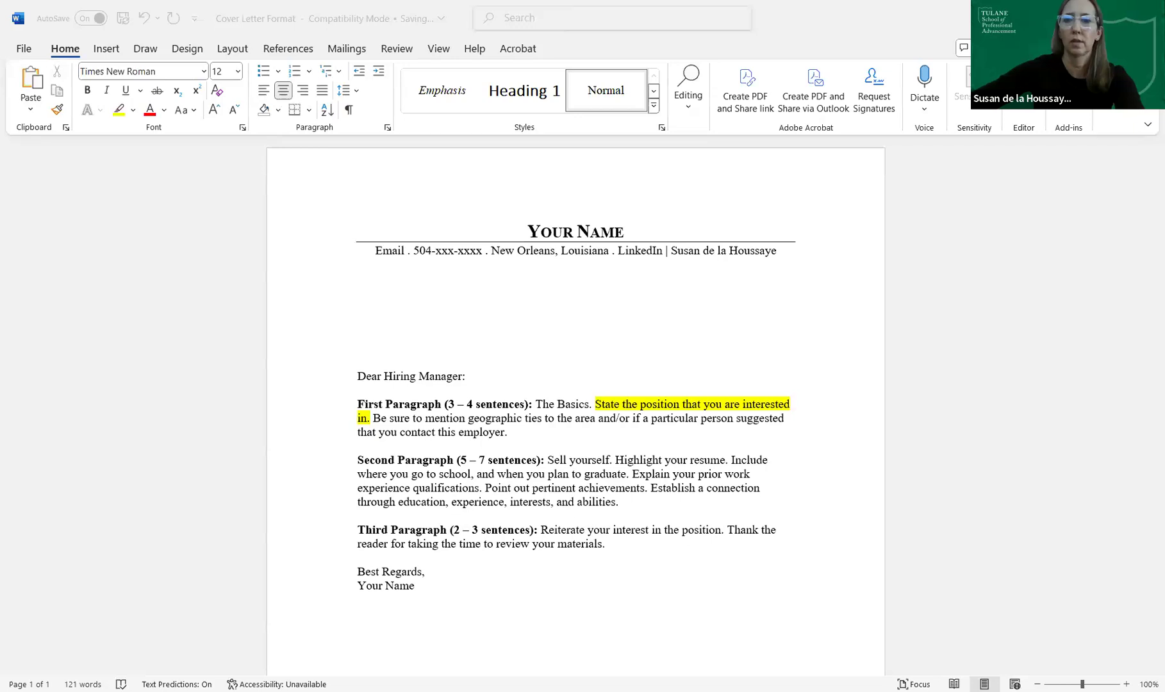
{"action": "left_click", "coordinate": [770, 251]}
{"action": "left_click", "coordinate": [619, 251], "text": "shift"}
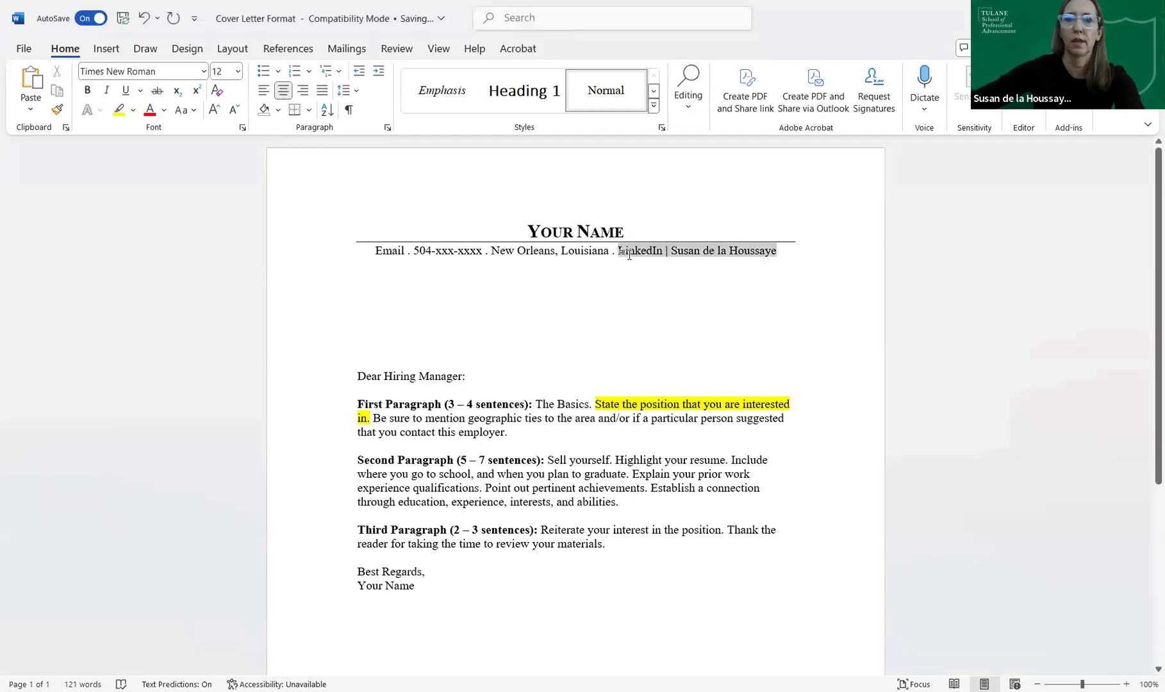
- Hyperlink the LinkedIn label in the contact line to the pasted LinkedIn profile URL
{"action": "left_click", "coordinate": [110, 49]}
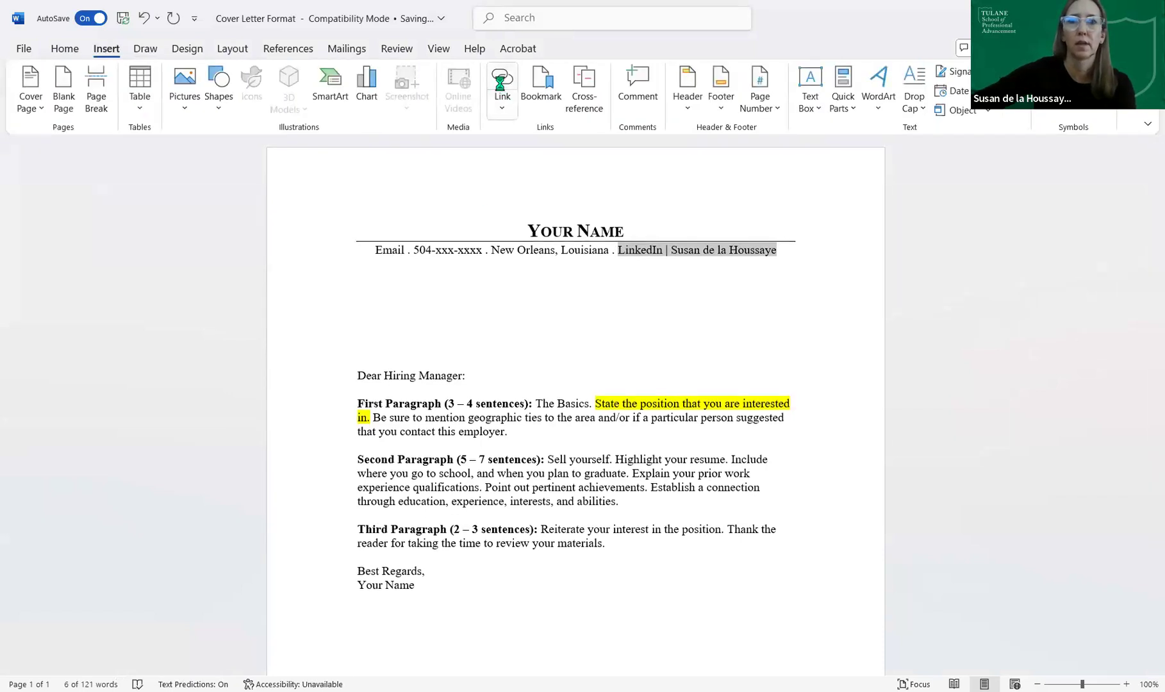
{"action": "key", "text": "ctrl+k"}
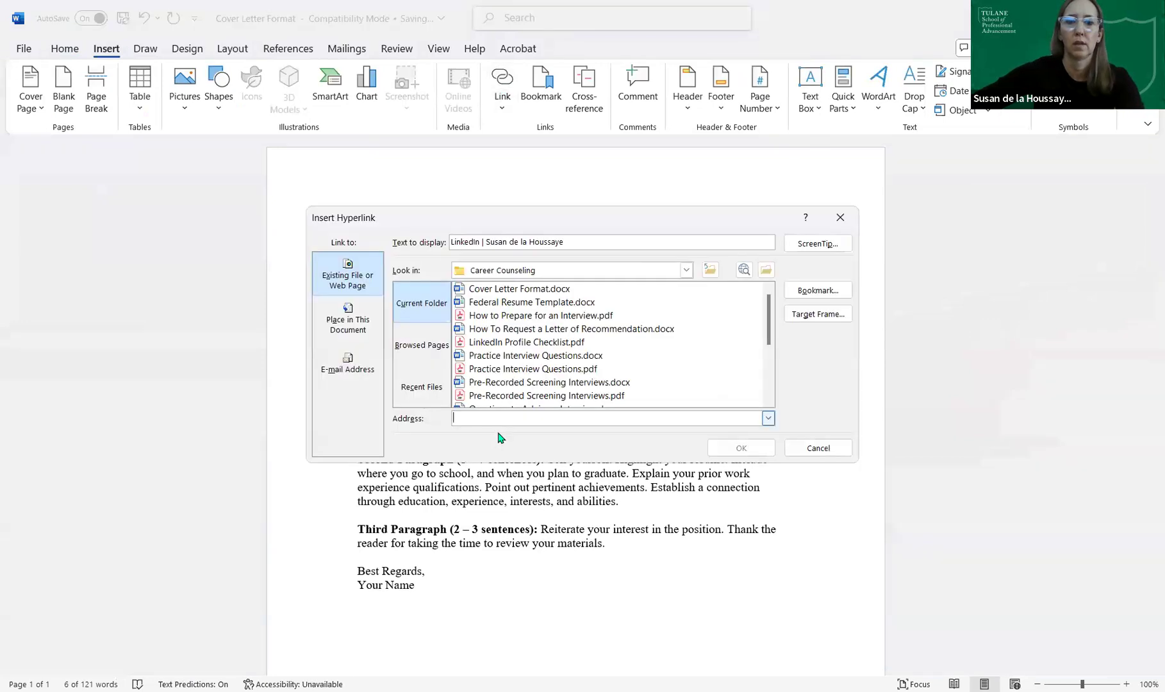
{"action": "left_click", "coordinate": [741, 449]}
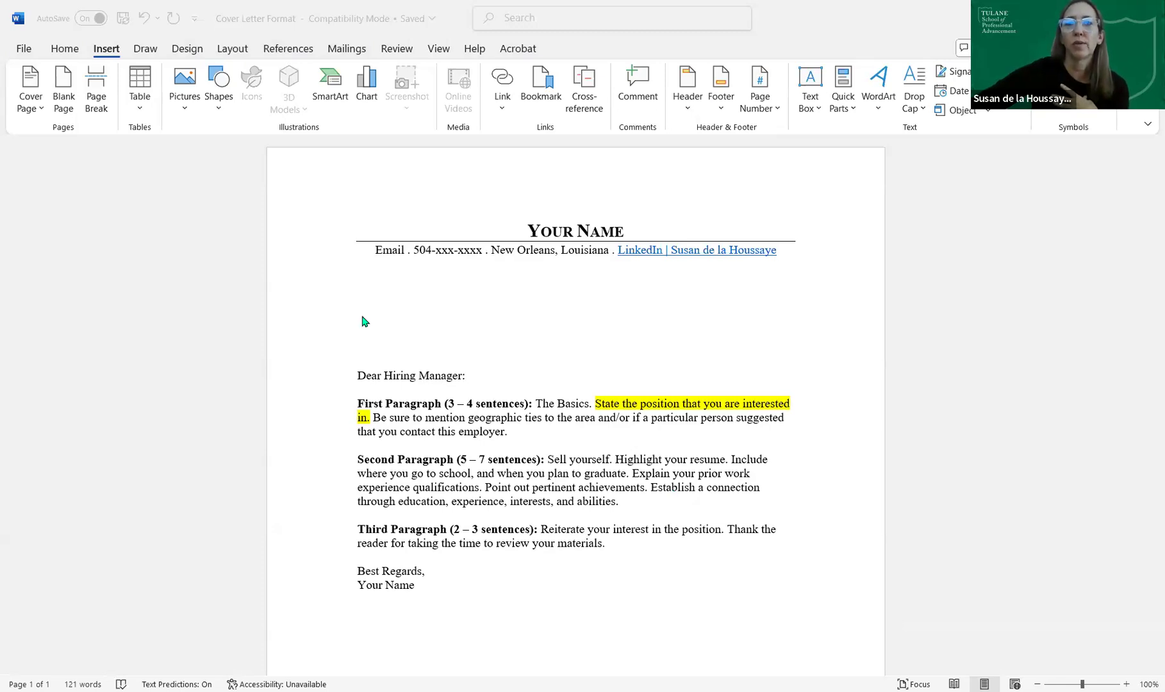
- Type the four-line Phelps Dunbar LLP mailing address above the 'Dear Hiring Manager' greeting
{"action": "left_click", "coordinate": [612, 295]}
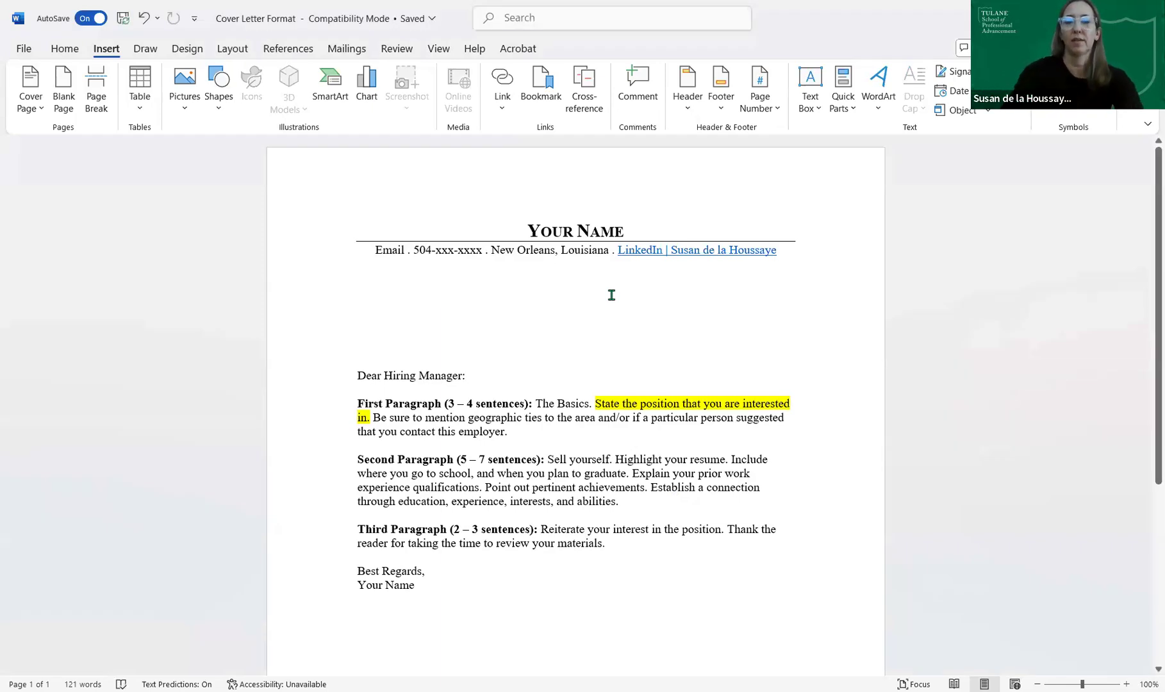
{"action": "key", "text": "Return"}
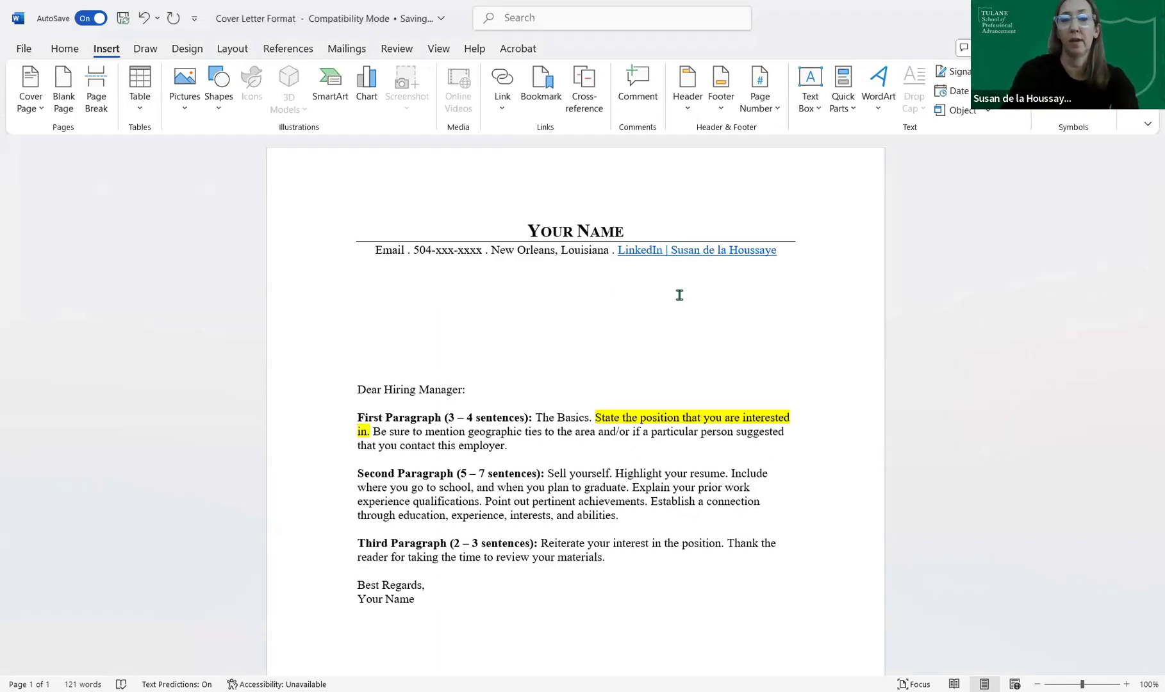
{"action": "type", "text": "Phelps"}
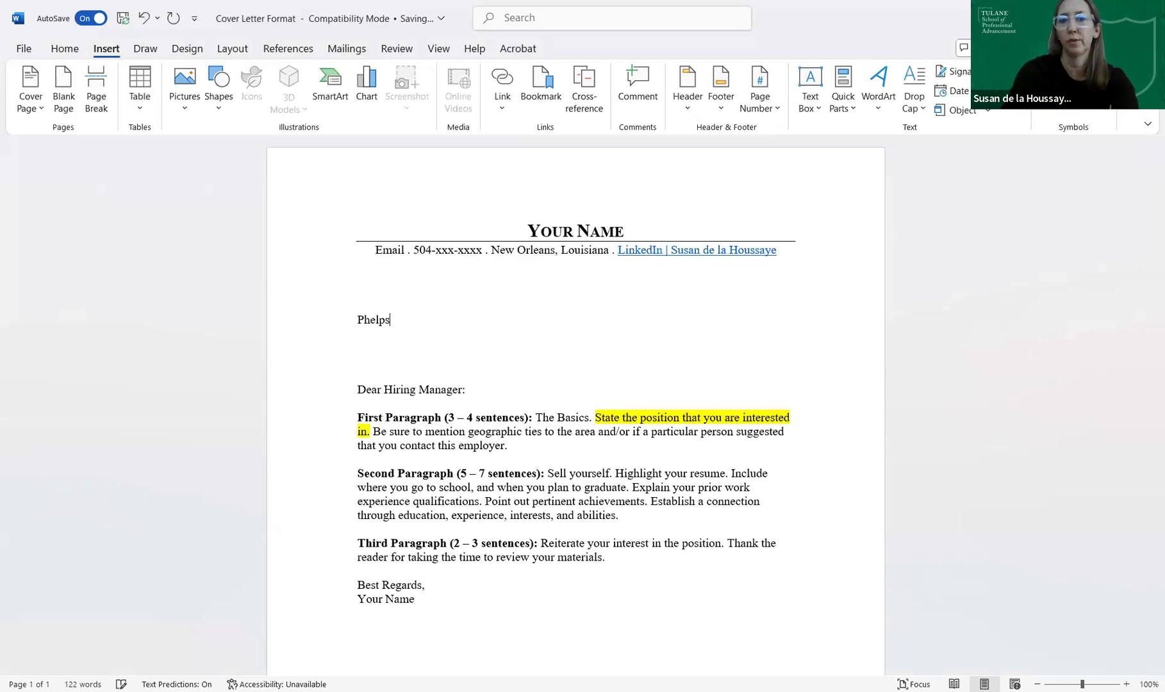
{"action": "type", "text": " Dund"}
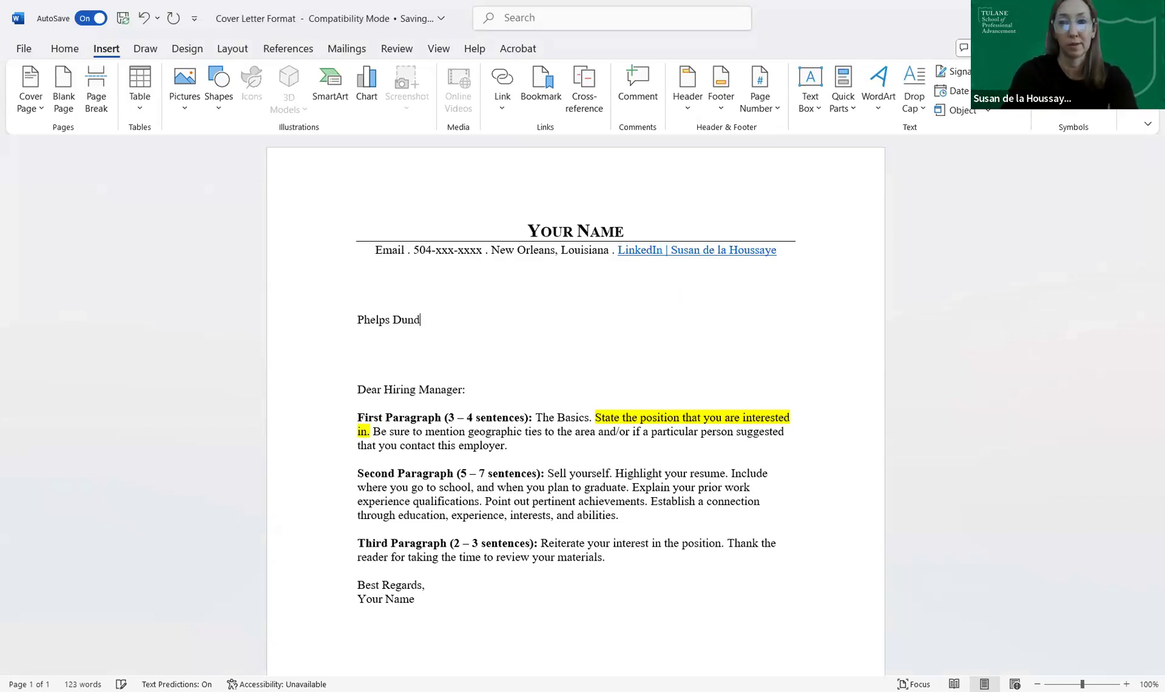
{"action": "key", "text": "BackSpace"}
{"action": "type", "text": "bar "}
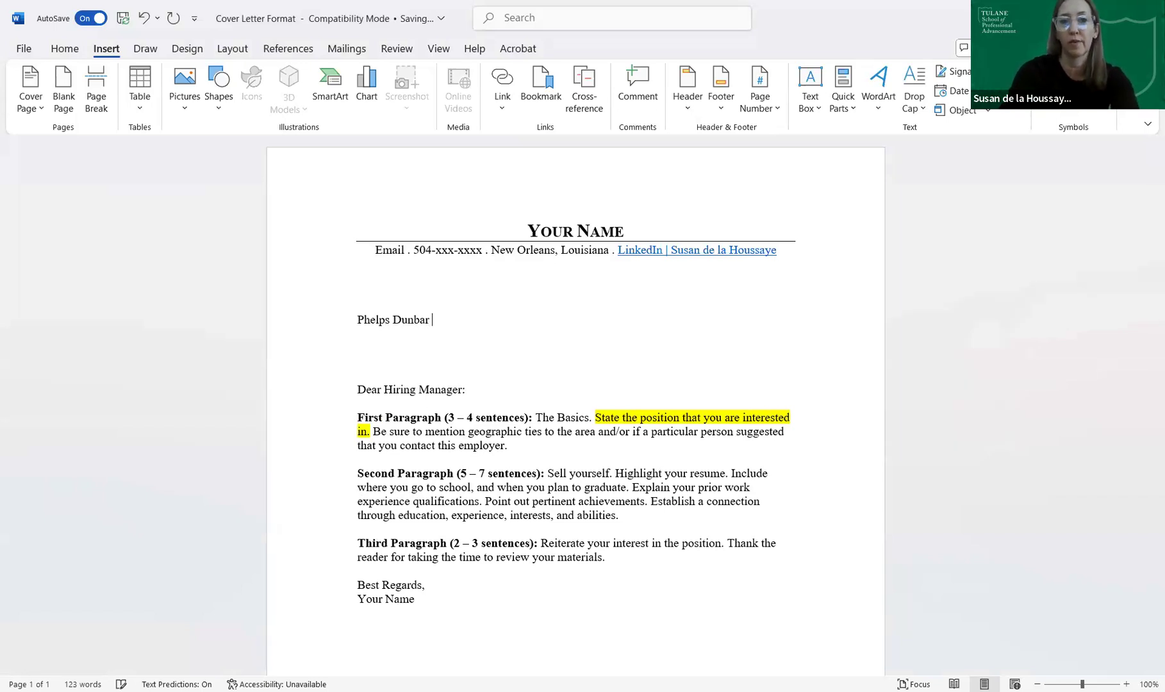
{"action": "type", "text": "LLP"}
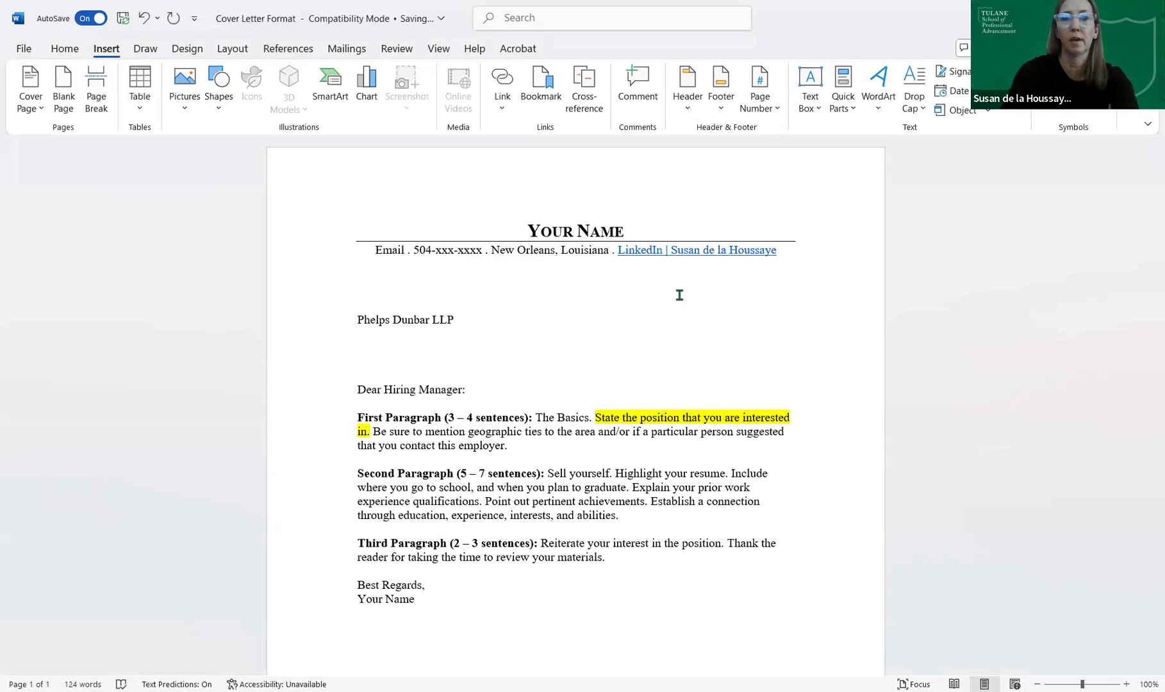
{"action": "key", "text": "Return"}
{"action": "type", "text": "Canal "}
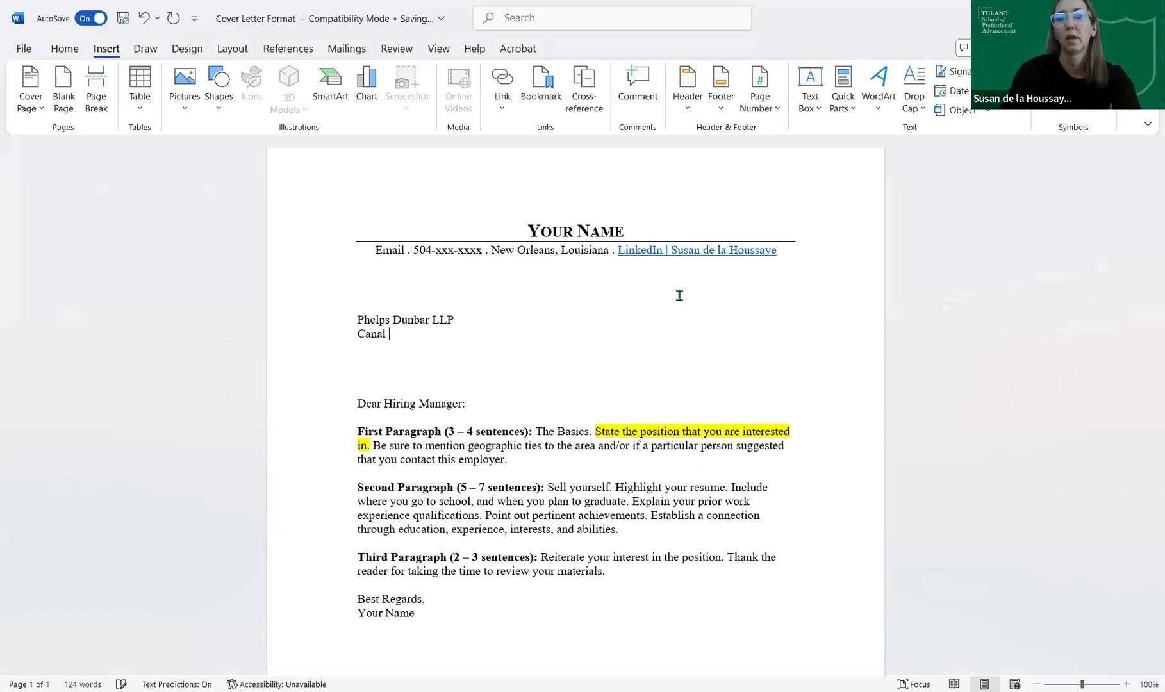
{"action": "type", "text": "Street"}
{"action": "key", "text": "Return"}
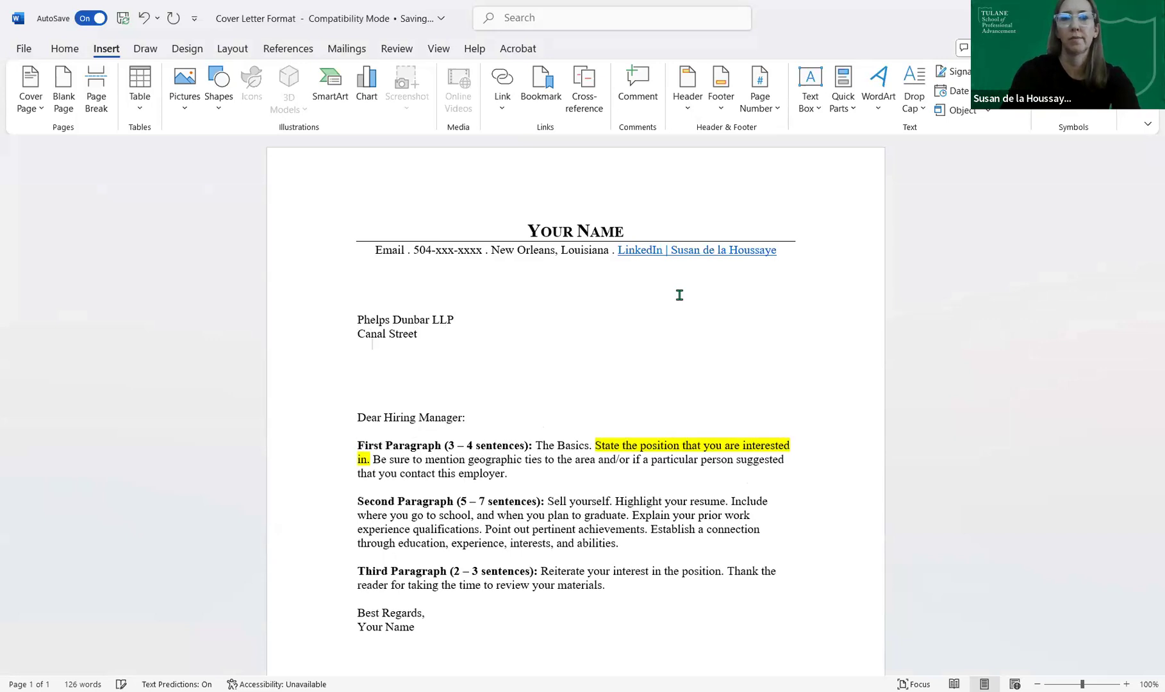
{"action": "type", "text": "Suite ))))"}
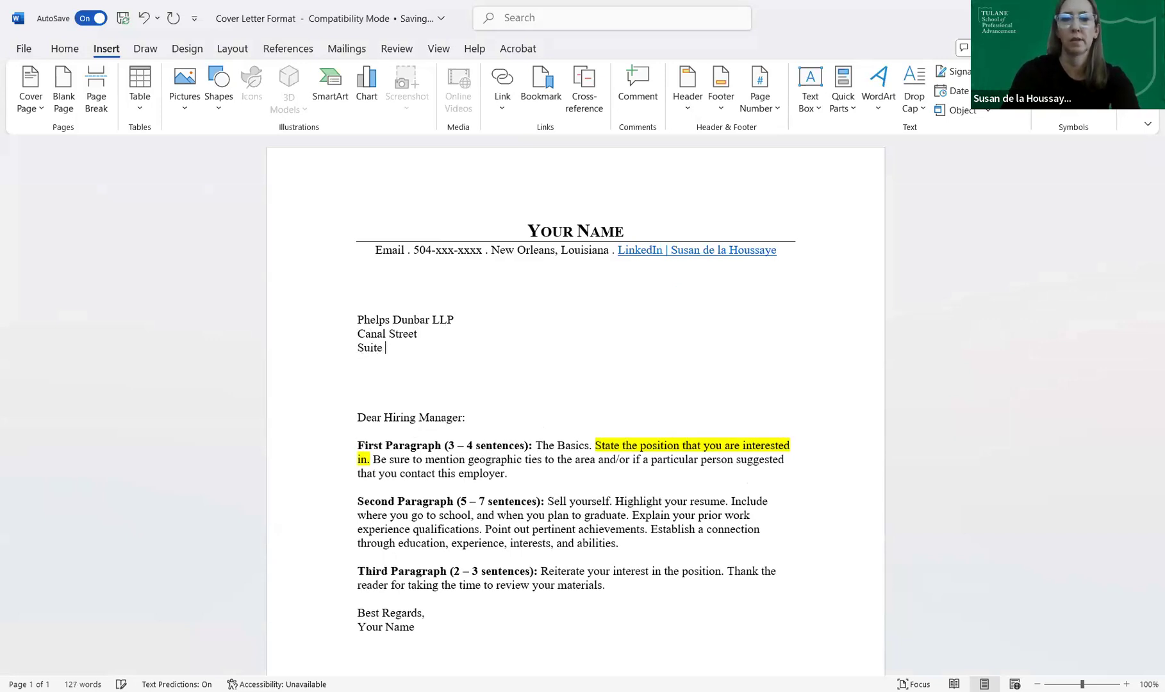
{"action": "key", "text": "Return"}
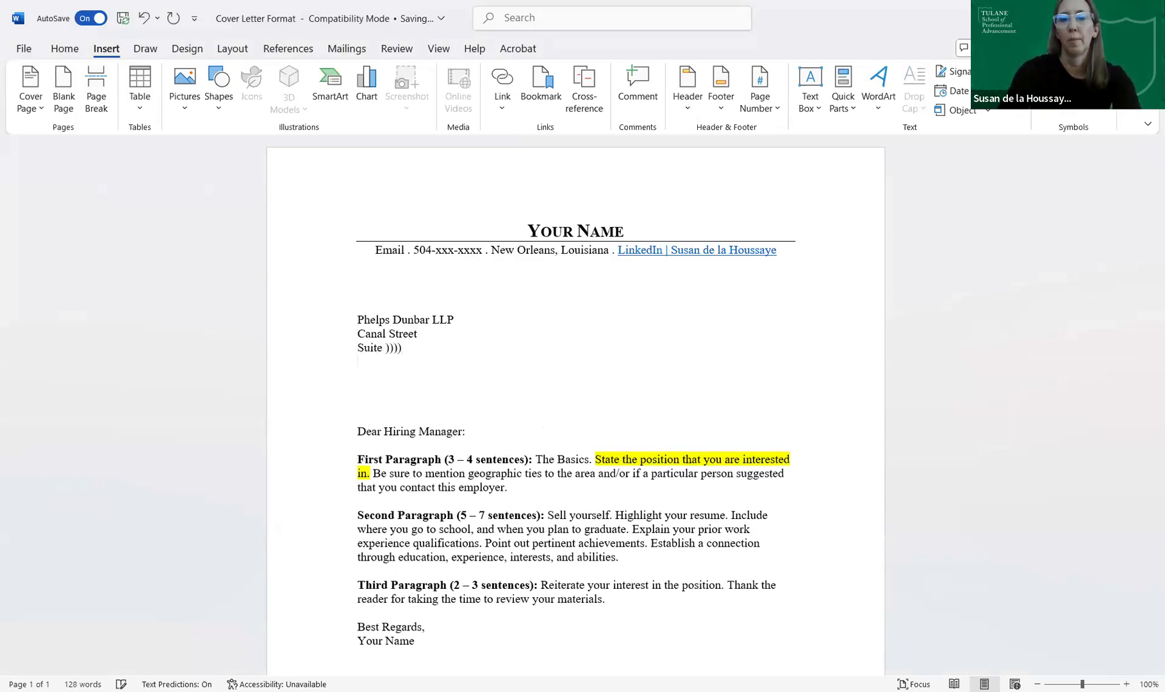
{"action": "type", "text": "New Orleans, "}
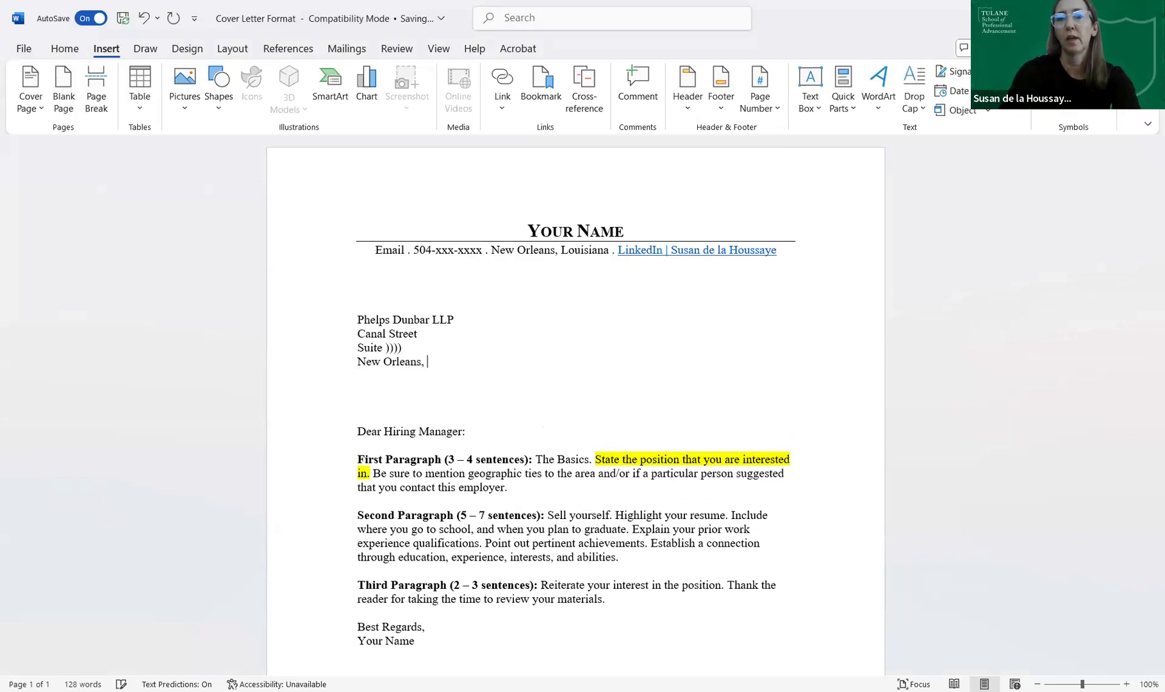
{"action": "type", "text": "Louisiana"}
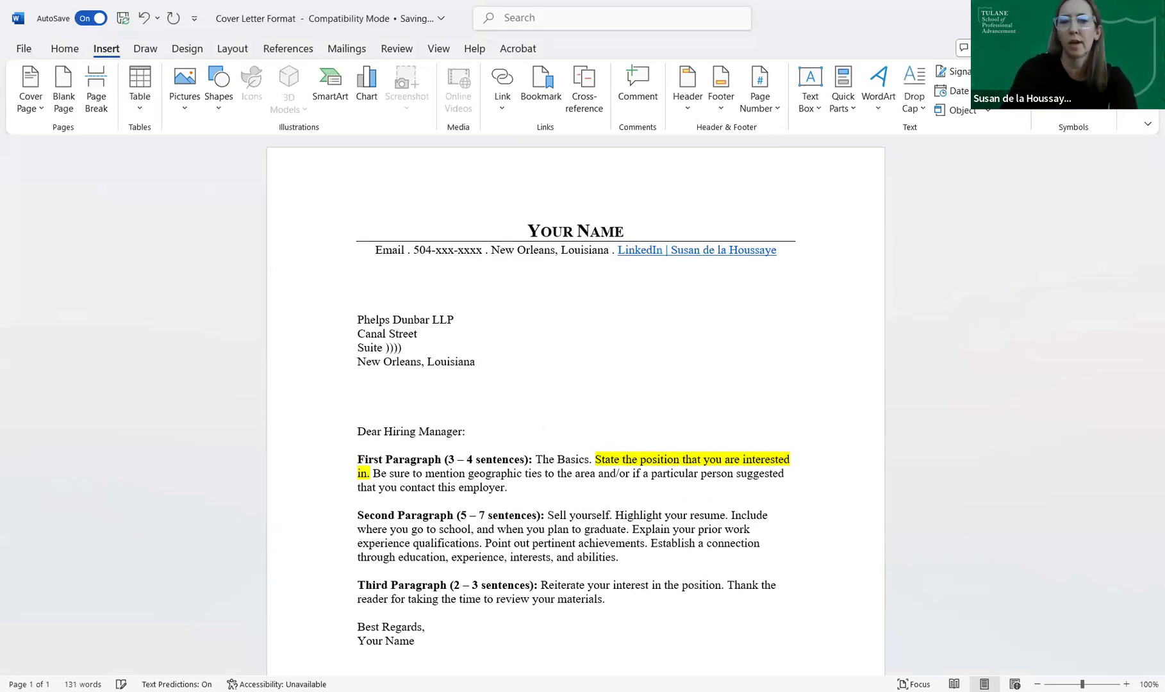
{"action": "type", "text": " 70"}
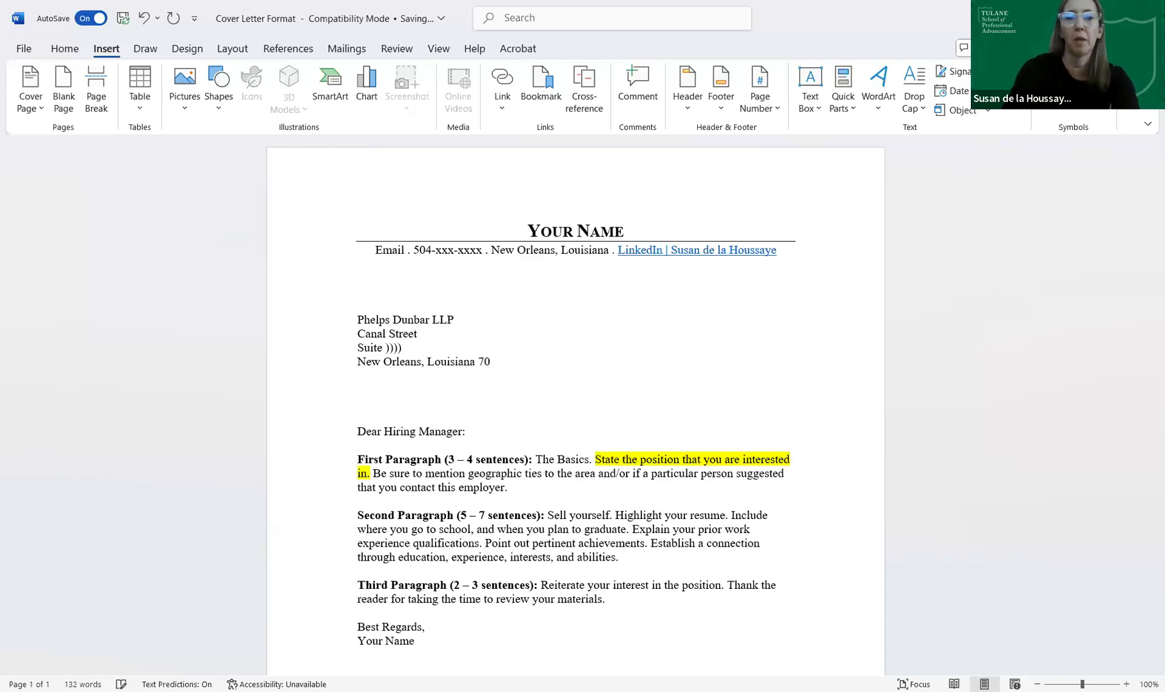
{"action": "type", "text": "118"}
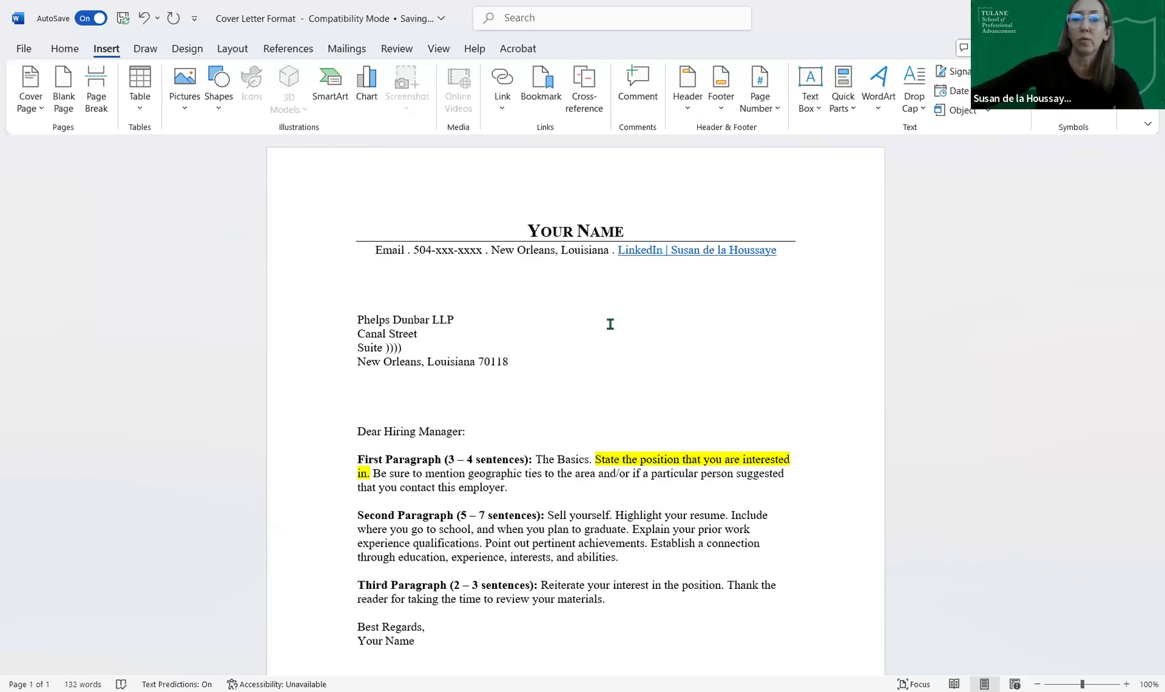
- Remove the extra blank line before the greeting and correct the suite number
{"action": "left_click", "coordinate": [787, 412]}
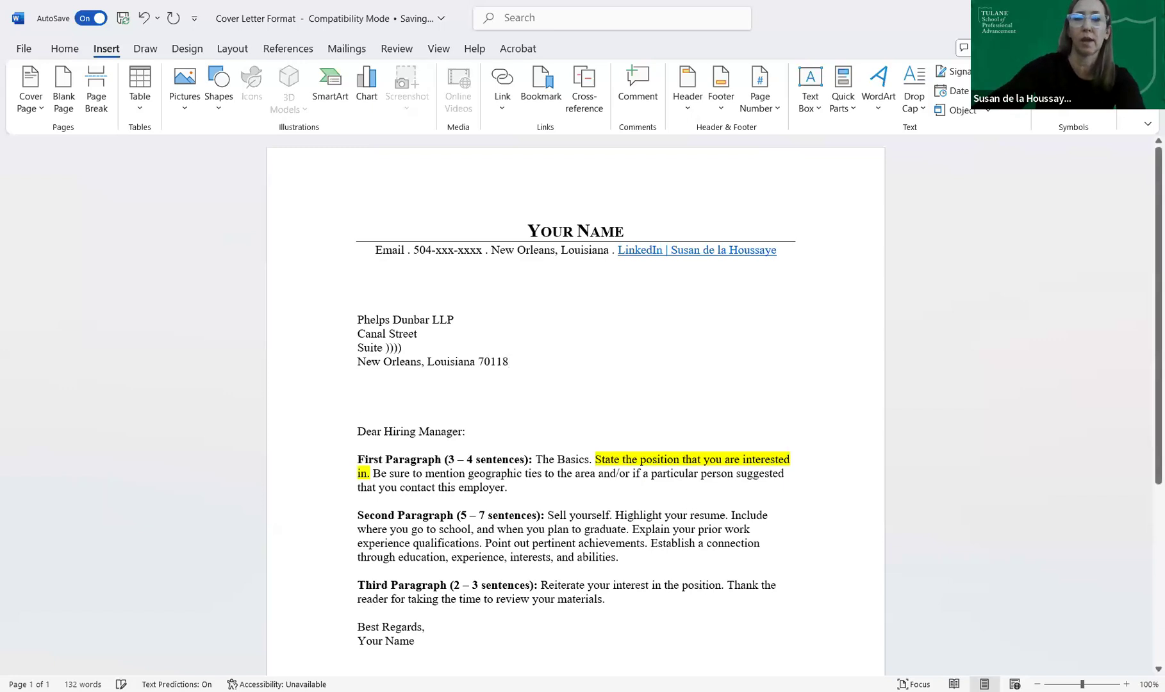
{"action": "key", "text": "BackSpace"}
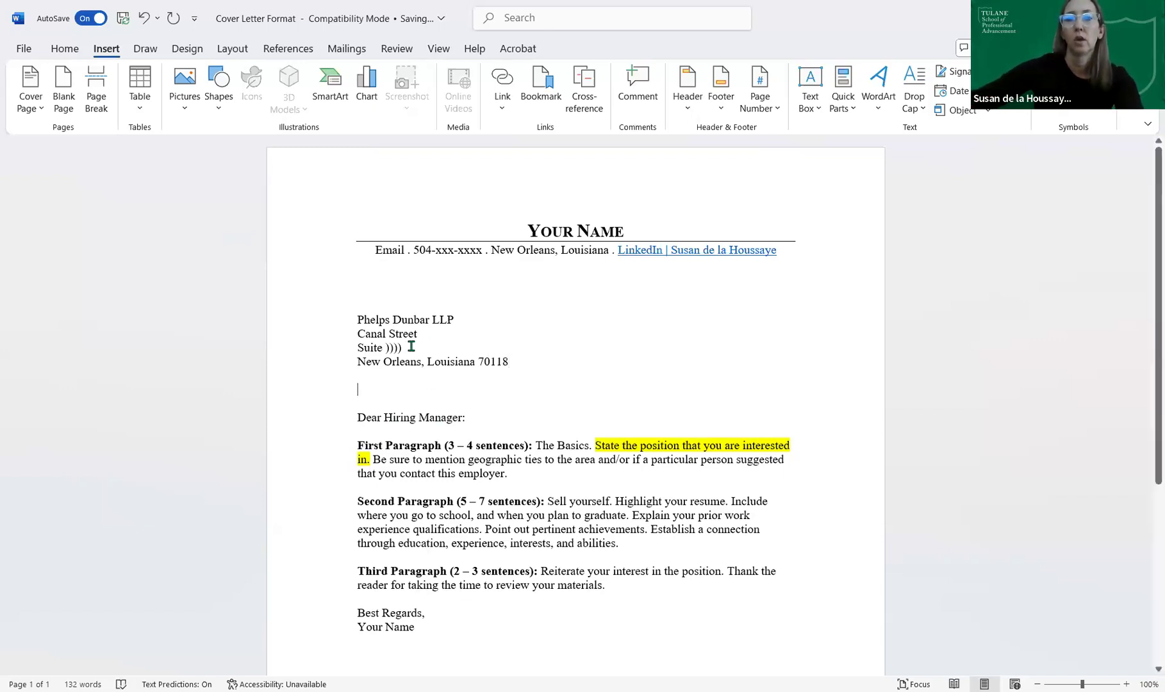
{"action": "left_click_drag", "start_coordinate": [384, 347], "coordinate": [798, 354]}
{"action": "key", "text": "BackSpace"}
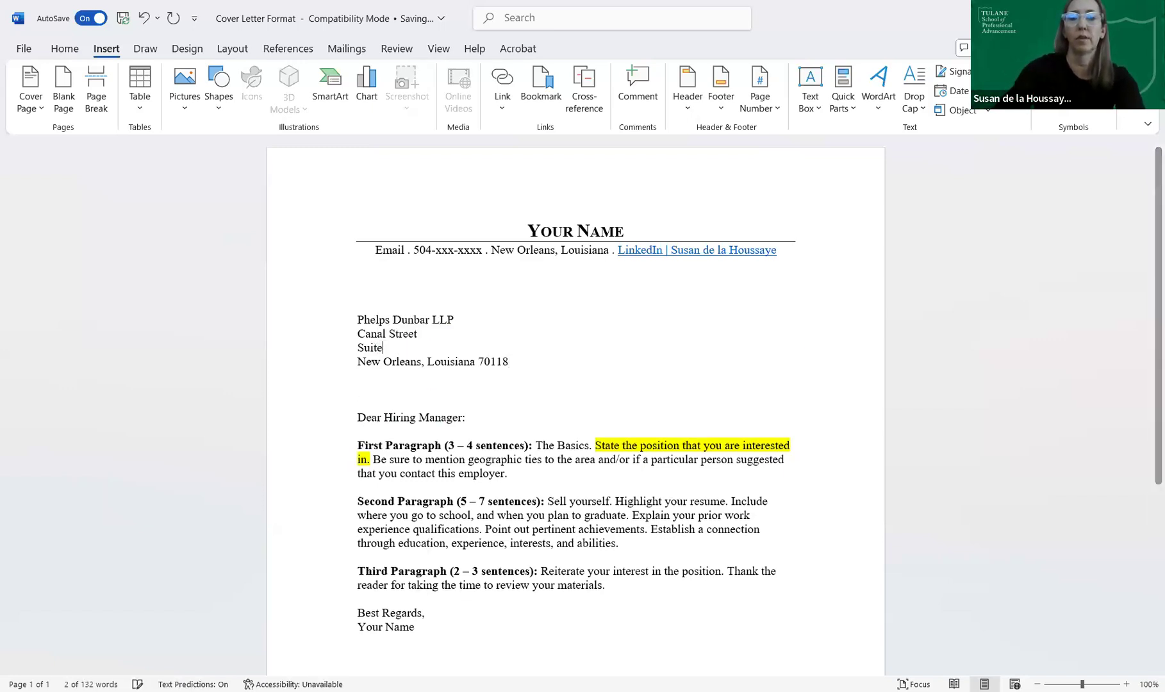
{"action": "type", "text": "101"}
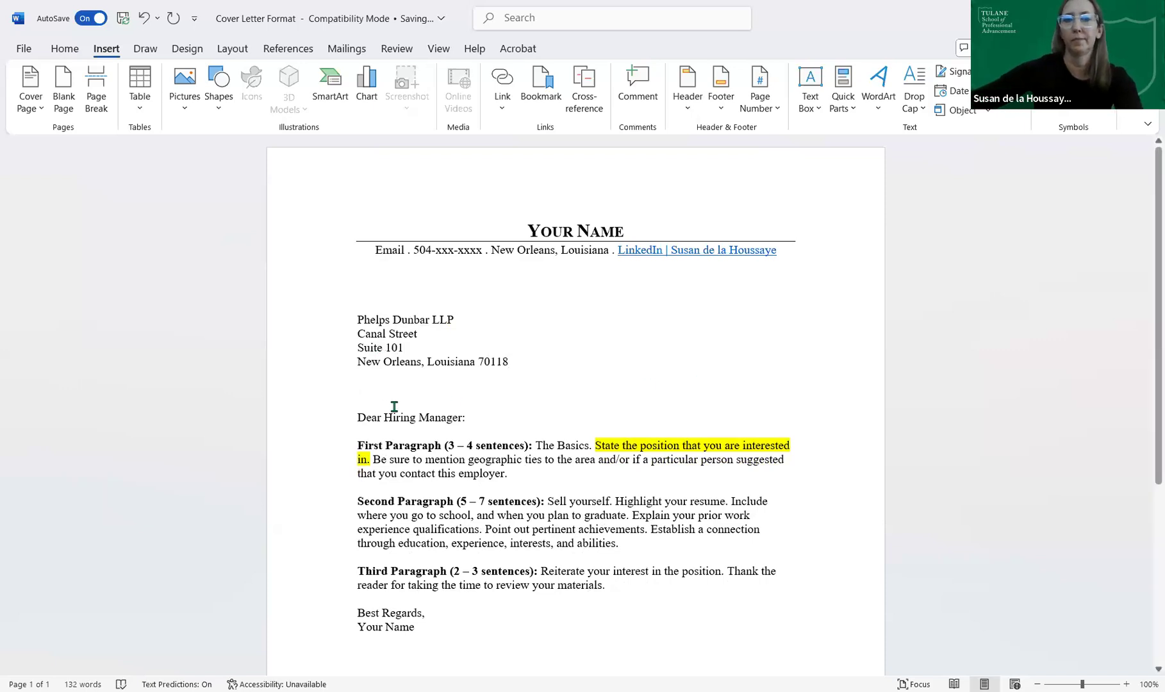
{"action": "left_click_drag", "start_coordinate": [461, 418], "coordinate": [385, 418]}
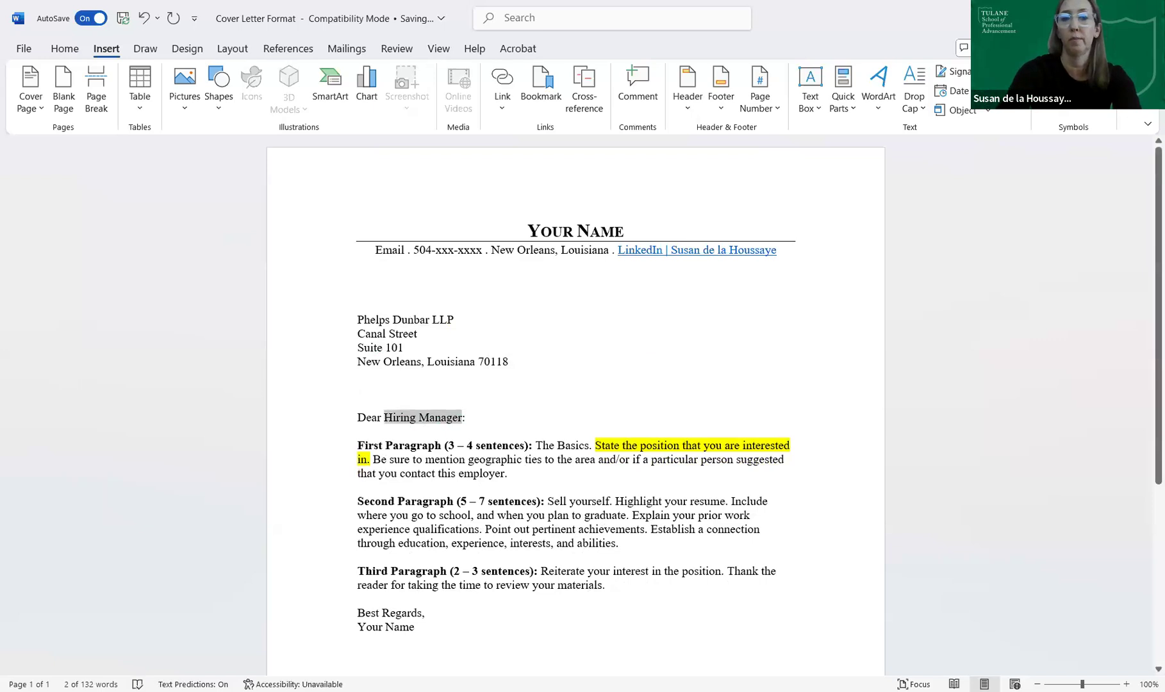
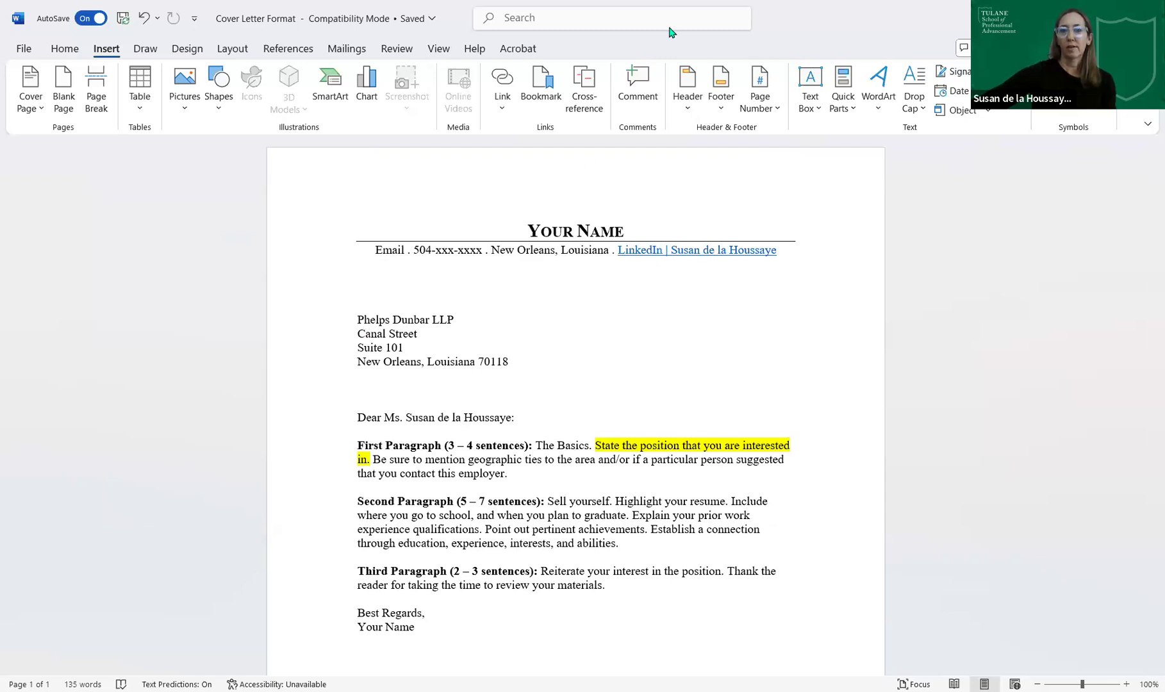
{"action": "left_click_drag", "start_coordinate": [545, 418], "coordinate": [384, 423]}
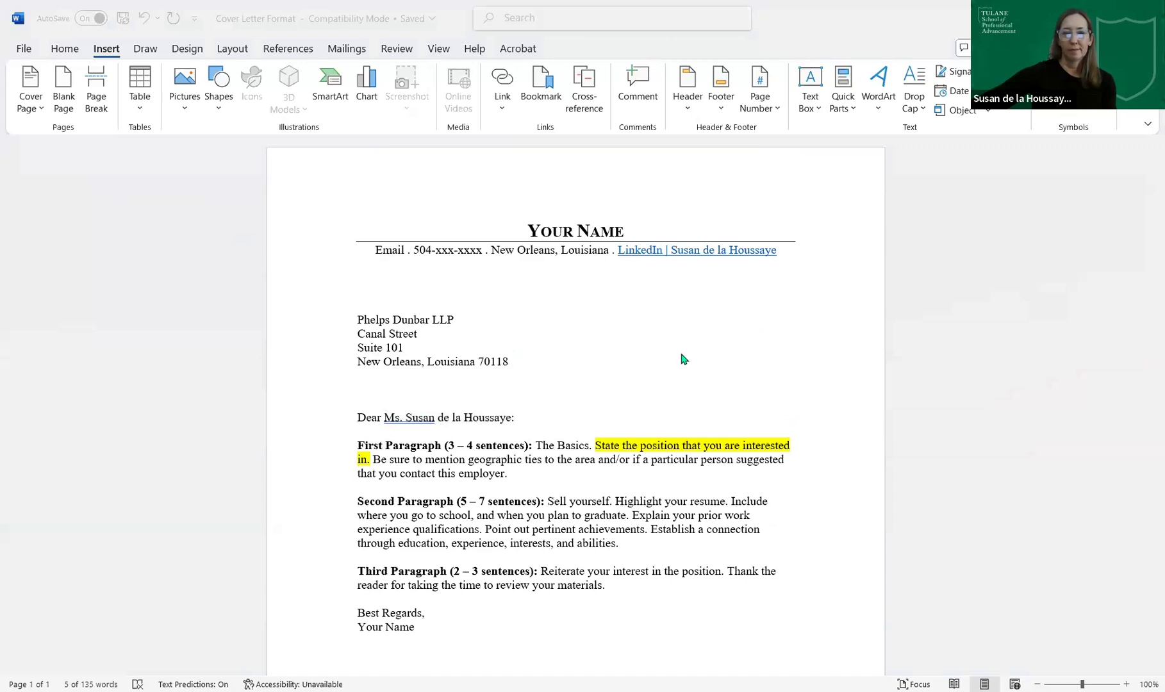
{"action": "left_click", "coordinate": [536, 360]}
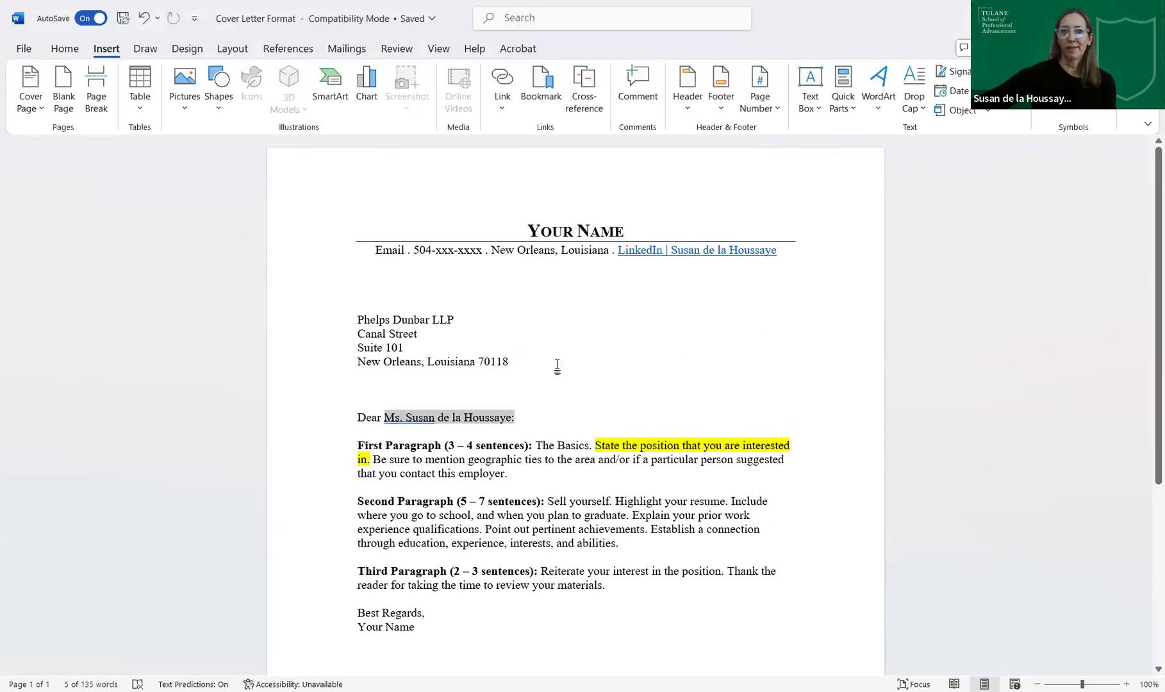
{"action": "left_click", "coordinate": [555, 364]}
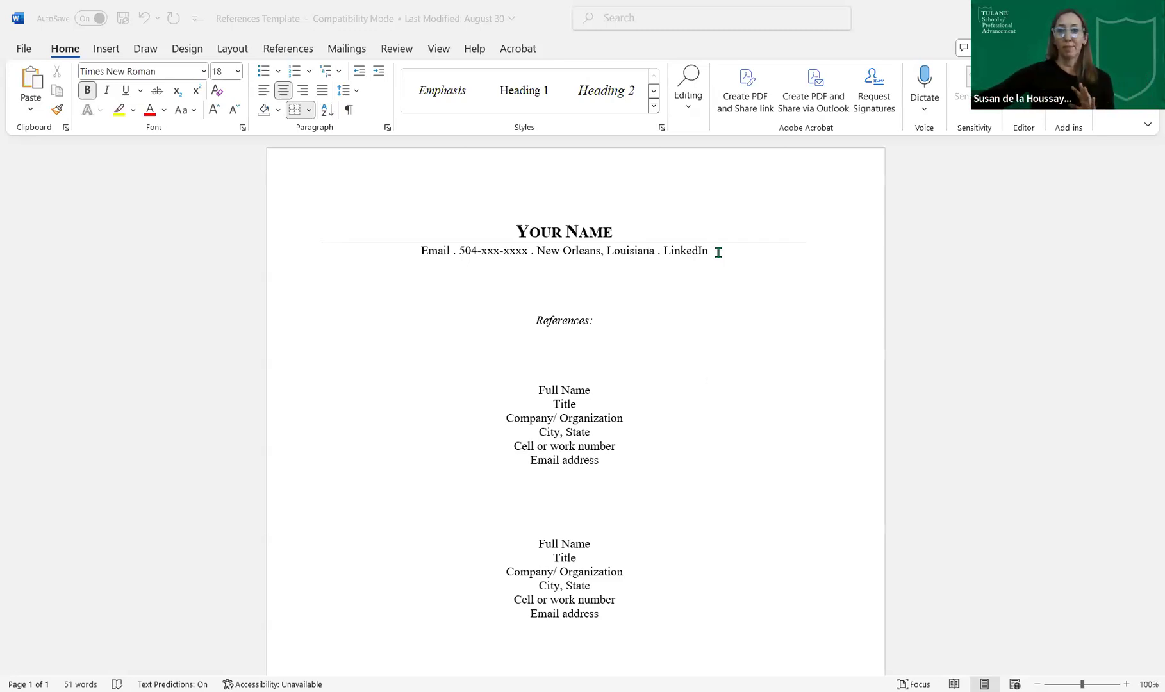
- Select the Your Name header and contact line in the References Template, review the reference blocks, then deselect
{"action": "left_click_drag", "start_coordinate": [717, 251], "coordinate": [518, 177]}
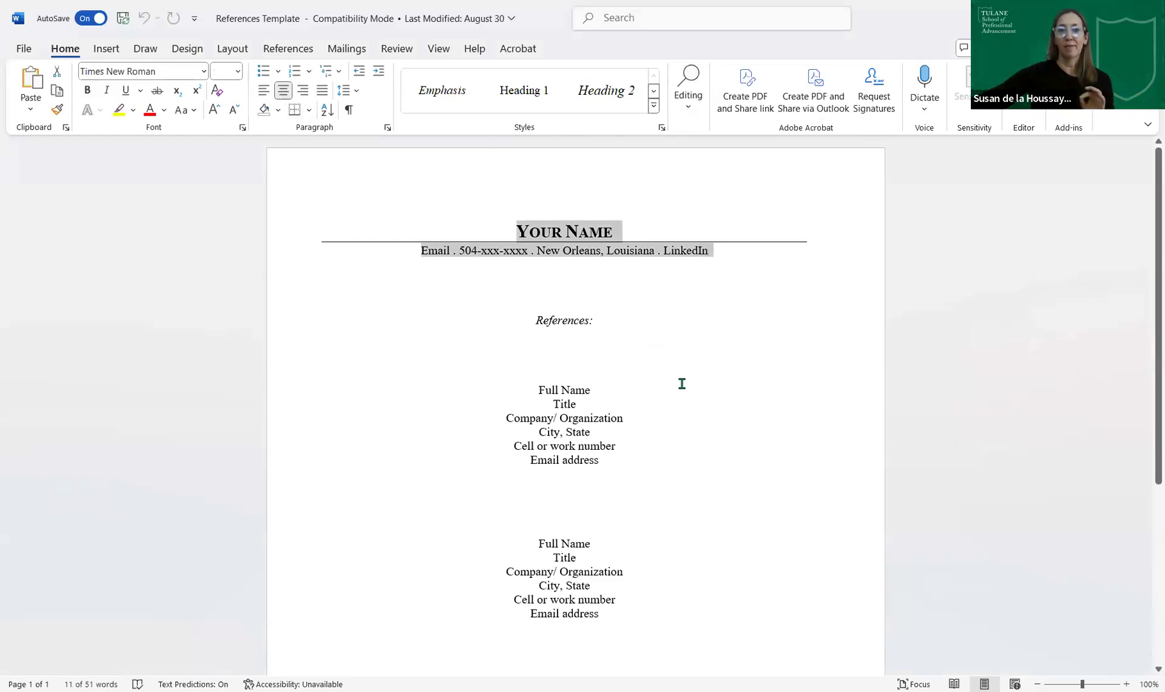
{"action": "scroll", "coordinate": [691, 408], "scroll_direction": "down", "scroll_amount": 5}
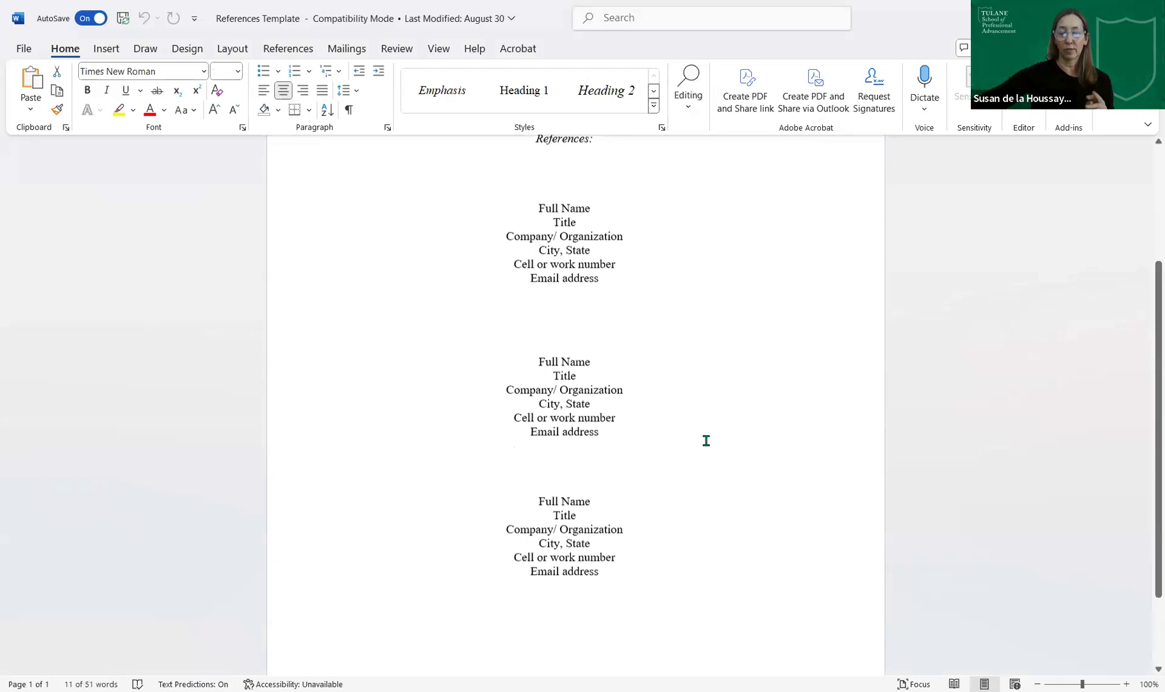
{"action": "scroll", "coordinate": [715, 475], "scroll_direction": "up", "scroll_amount": 5}
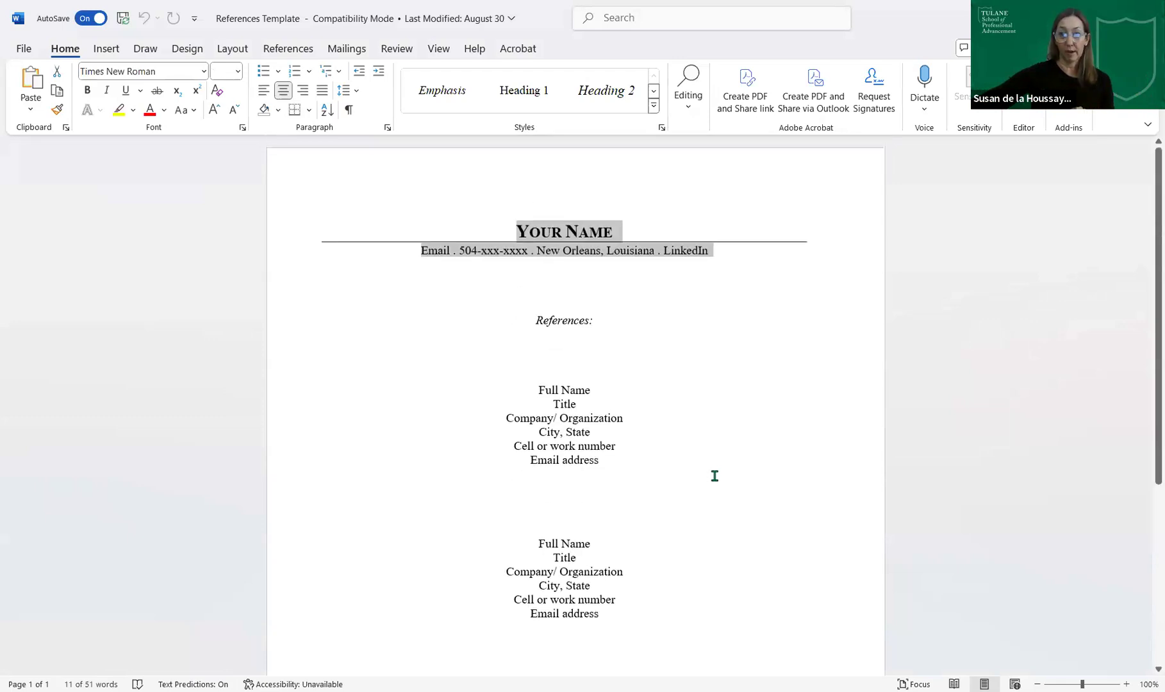
{"action": "scroll", "coordinate": [715, 476], "scroll_direction": "down", "scroll_amount": 5}
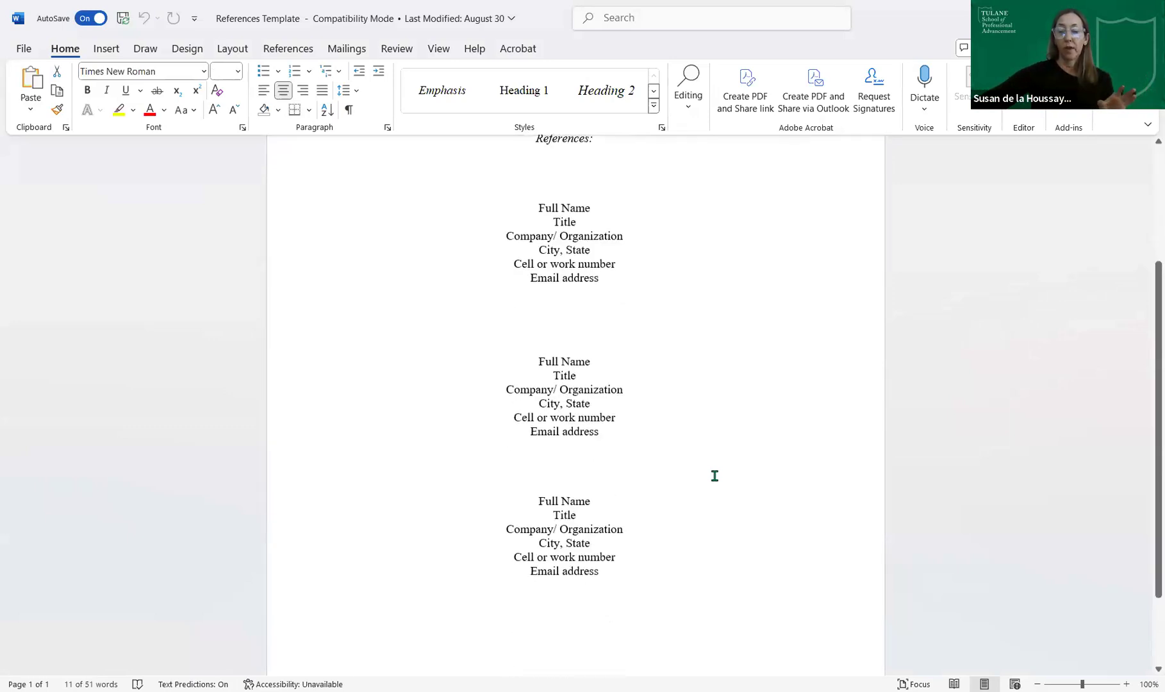
{"action": "scroll", "coordinate": [715, 476], "scroll_direction": "up", "scroll_amount": 5}
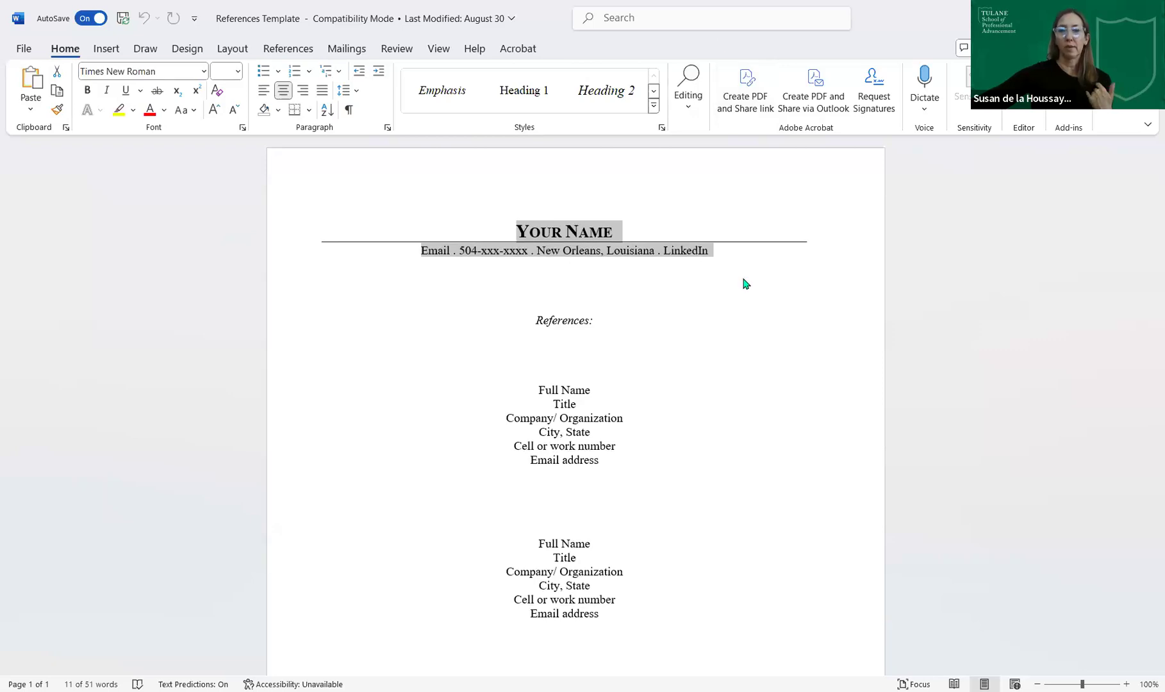
{"action": "left_click", "coordinate": [717, 464]}
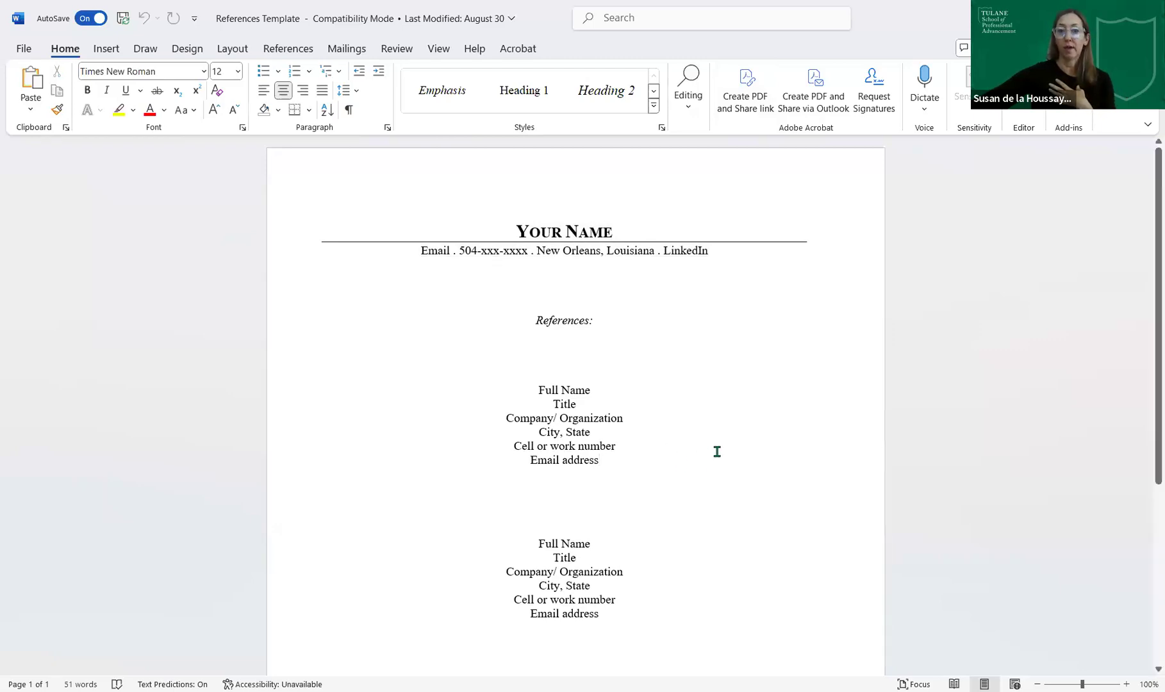
{"action": "scroll", "coordinate": [669, 403], "scroll_direction": "down", "scroll_amount": 2}
{"action": "left_click_drag", "start_coordinate": [517, 325], "coordinate": [602, 387]}
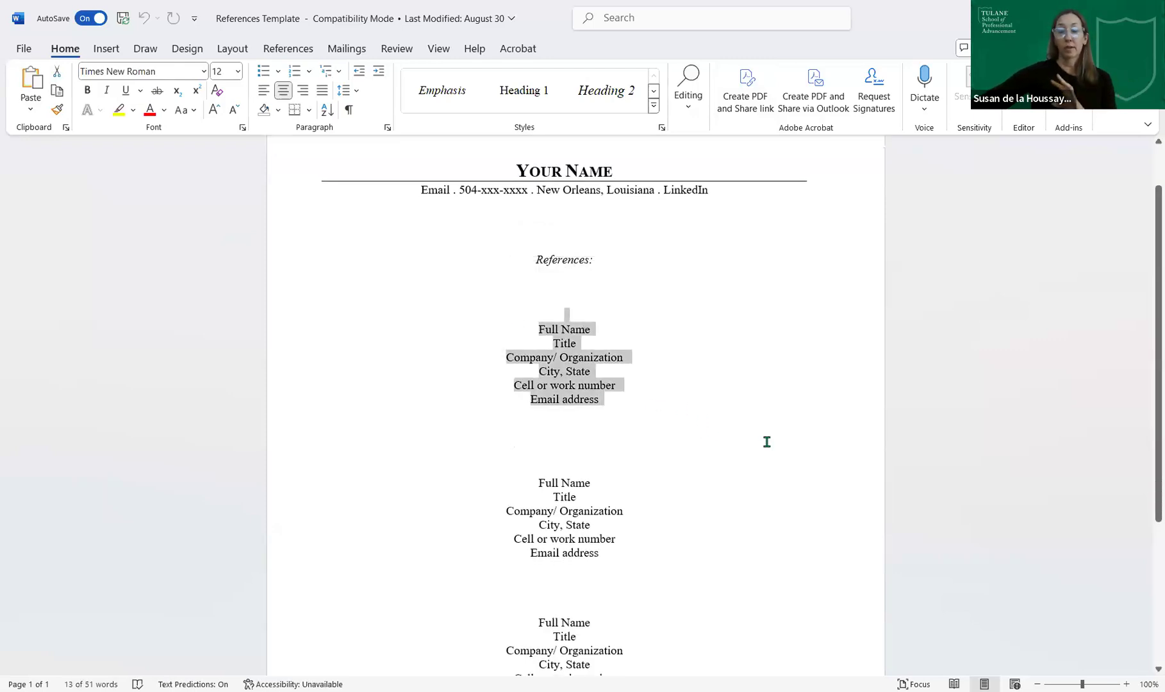
{"action": "scroll", "coordinate": [767, 442], "scroll_direction": "down", "scroll_amount": 4}
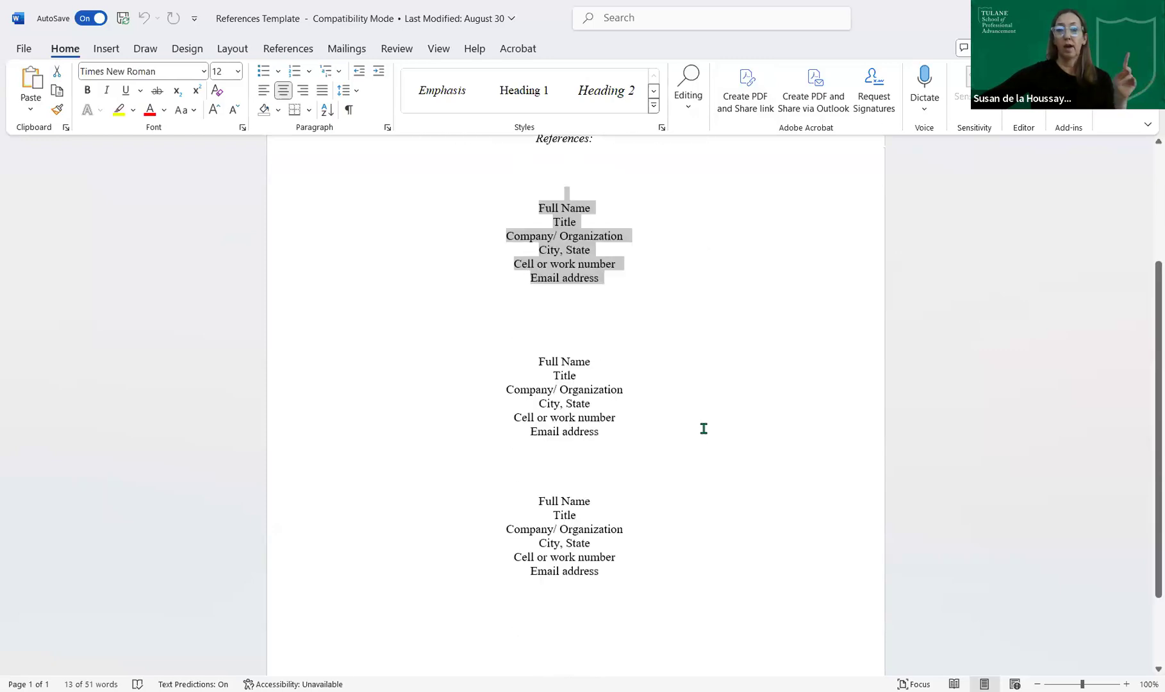
{"action": "left_click_drag", "start_coordinate": [704, 428], "coordinate": [526, 349]}
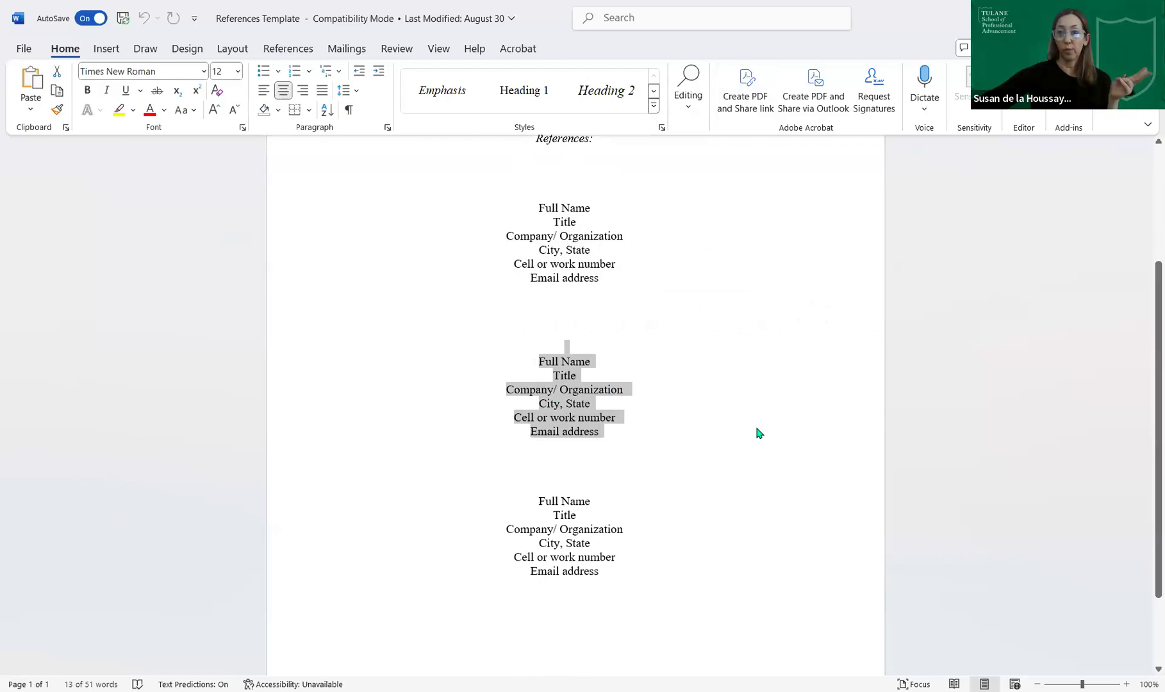
{"action": "left_click_drag", "start_coordinate": [602, 577], "coordinate": [532, 500]}
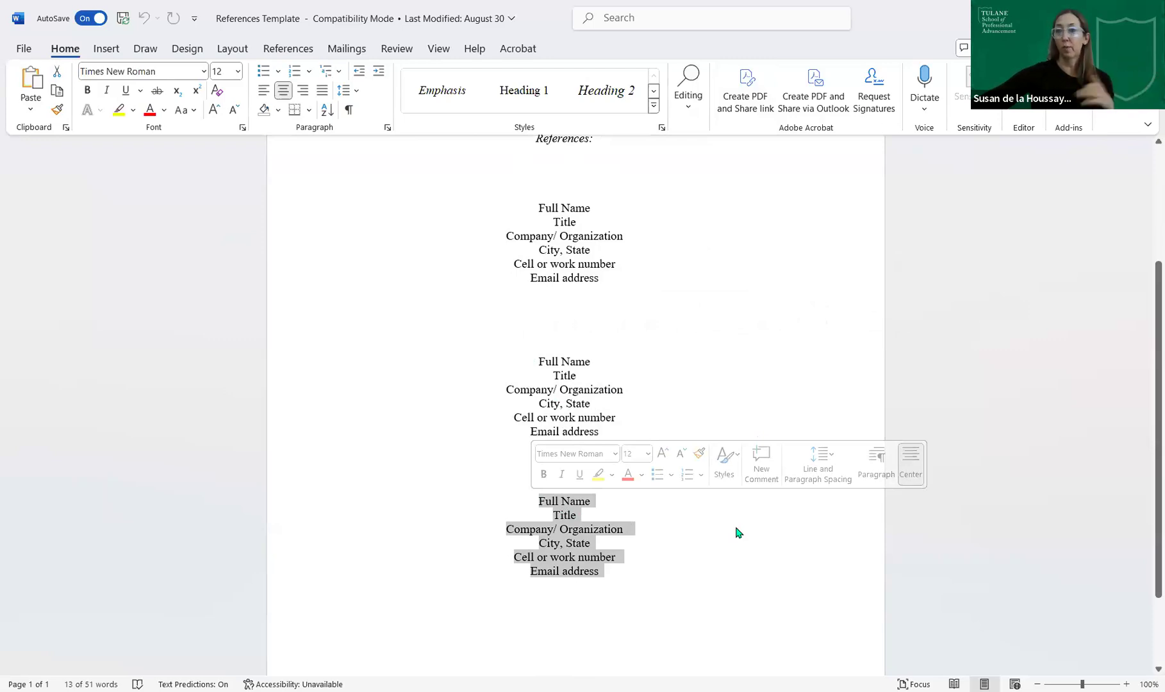
{"action": "left_click", "coordinate": [713, 569]}
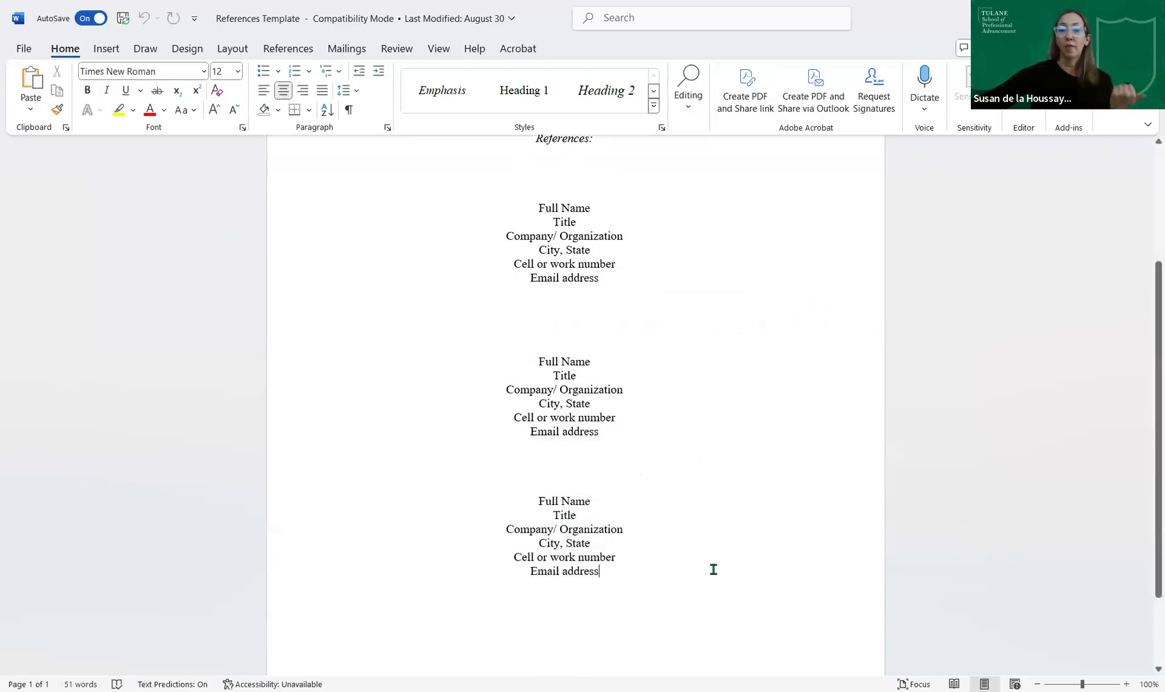
{"action": "left_click", "coordinate": [534, 506], "text": "shift"}
{"action": "left_click_drag", "start_coordinate": [534, 506], "coordinate": [535, 502]}
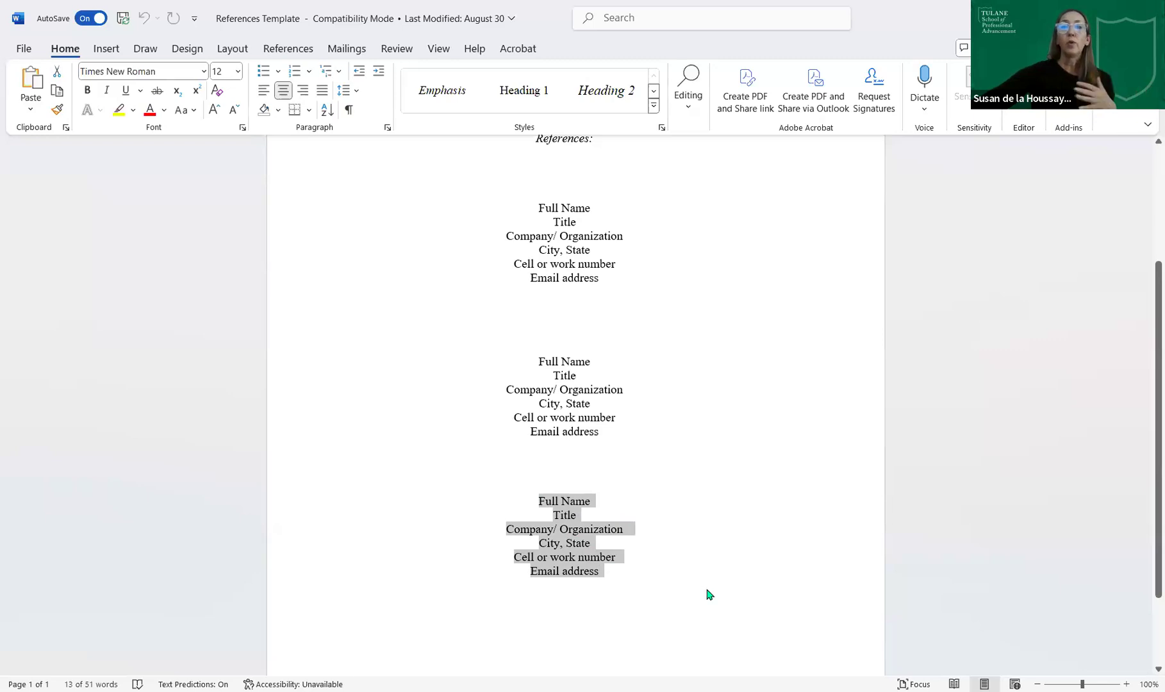
{"action": "scroll", "coordinate": [705, 590], "scroll_direction": "up", "scroll_amount": 5}
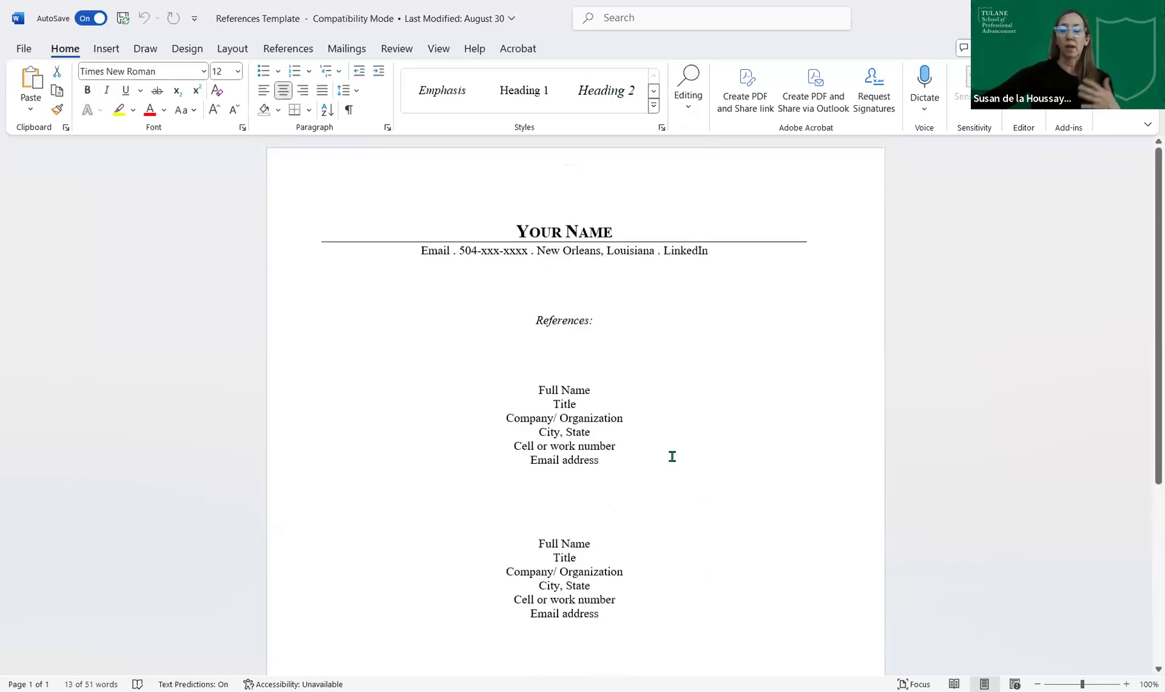
{"action": "left_click", "coordinate": [674, 457]}
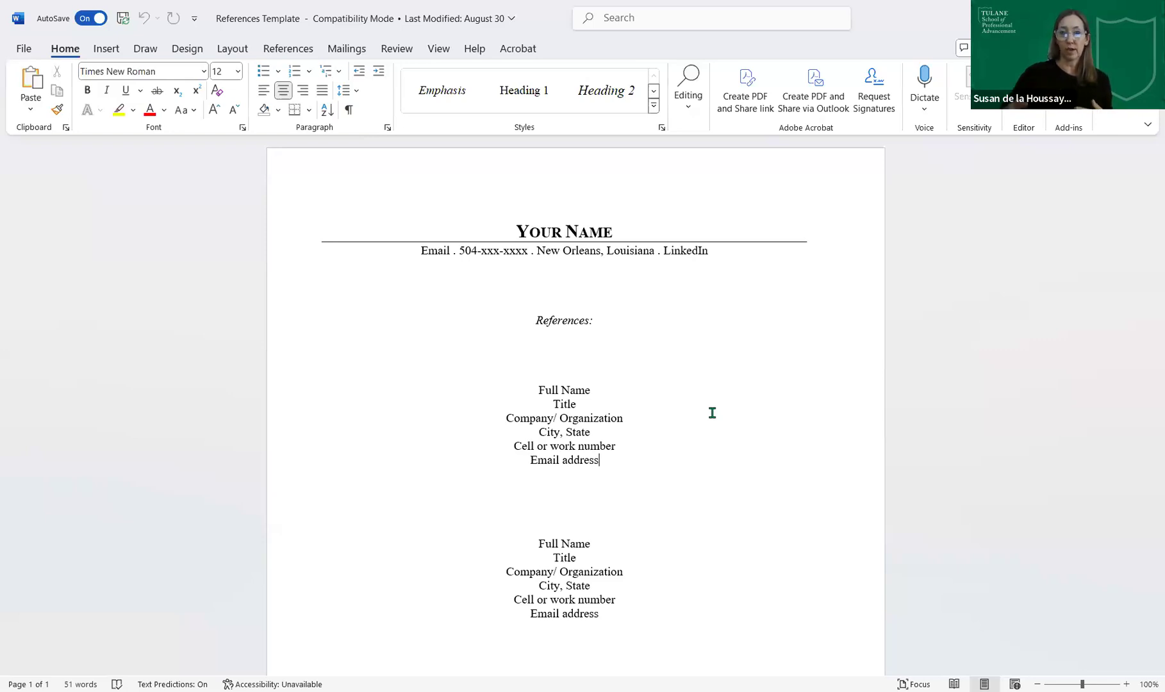
{"action": "scroll", "coordinate": [685, 458], "scroll_direction": "down", "scroll_amount": 5}
{"action": "scroll", "coordinate": [641, 384], "scroll_direction": "up", "scroll_amount": 5}
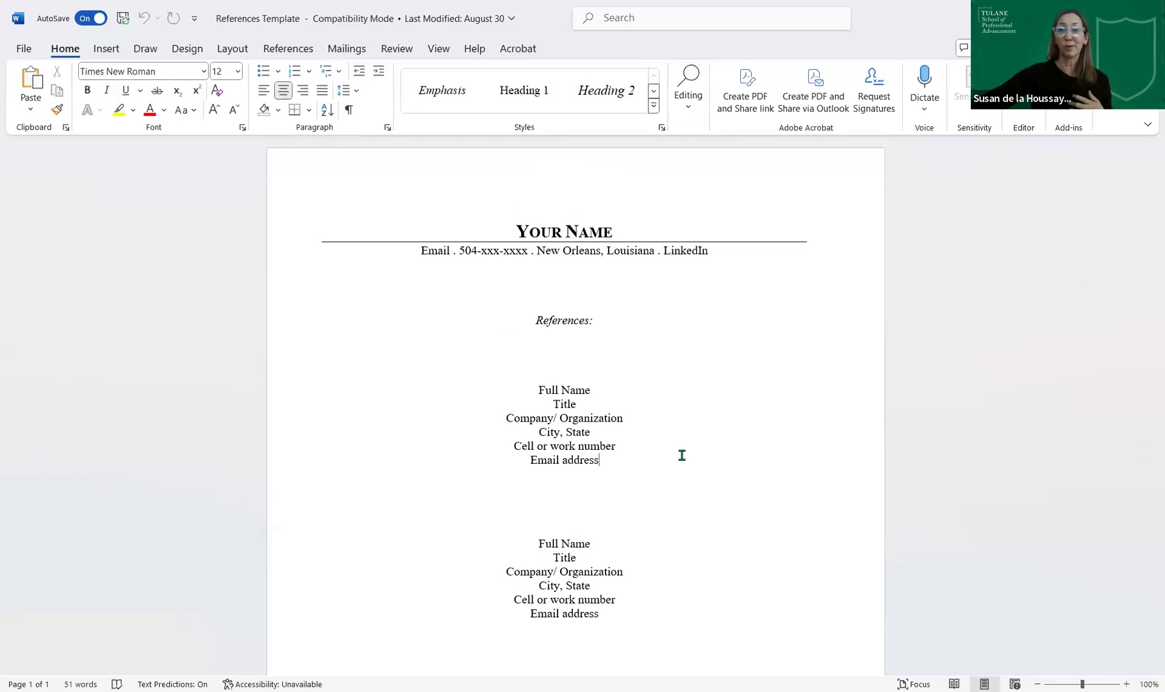
{"action": "scroll", "coordinate": [682, 455], "scroll_direction": "down", "scroll_amount": 5}
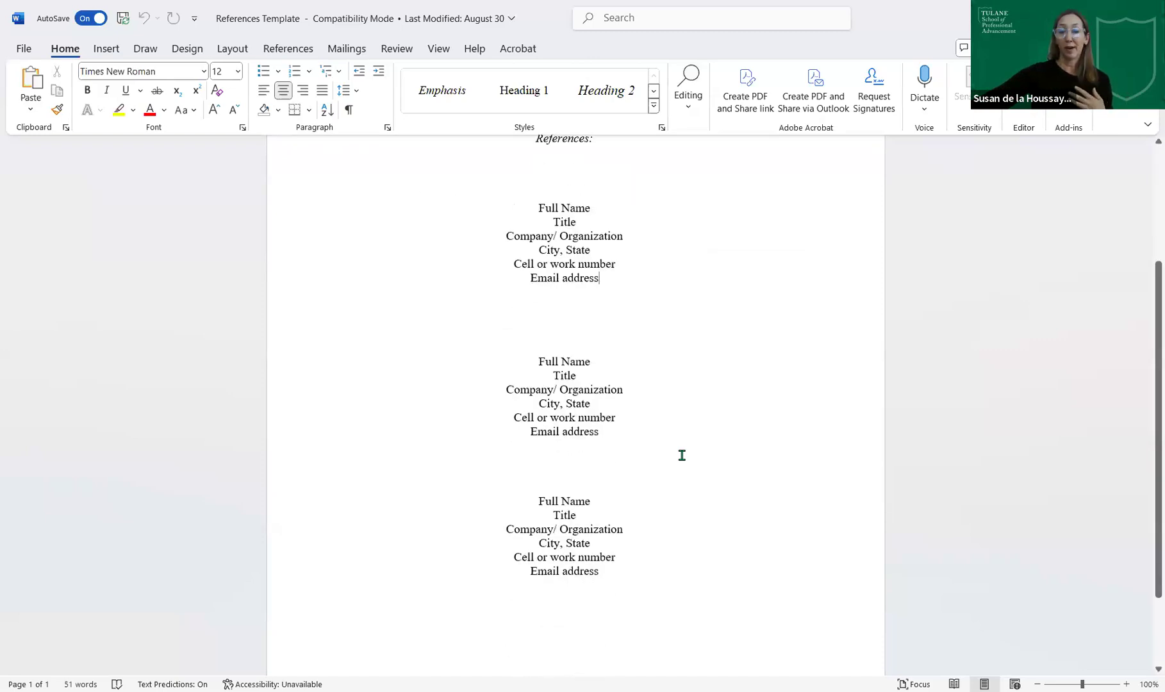
{"action": "scroll", "coordinate": [682, 455], "scroll_direction": "up", "scroll_amount": 2}
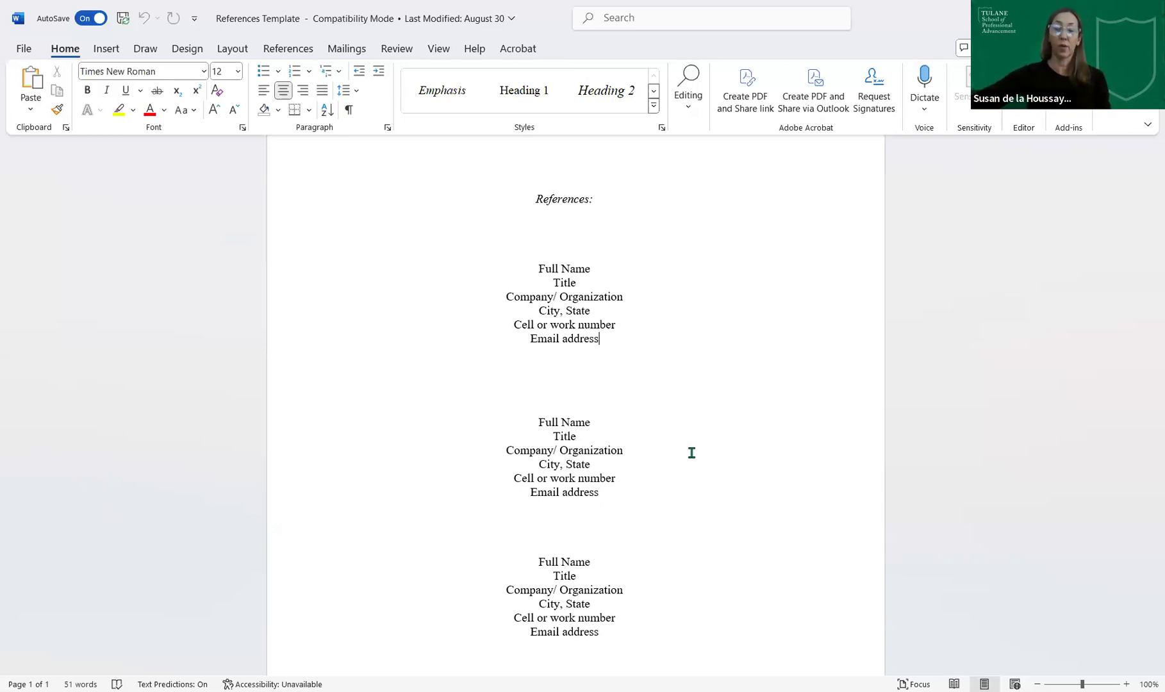
{"action": "scroll", "coordinate": [668, 359], "scroll_direction": "up", "scroll_amount": 3}
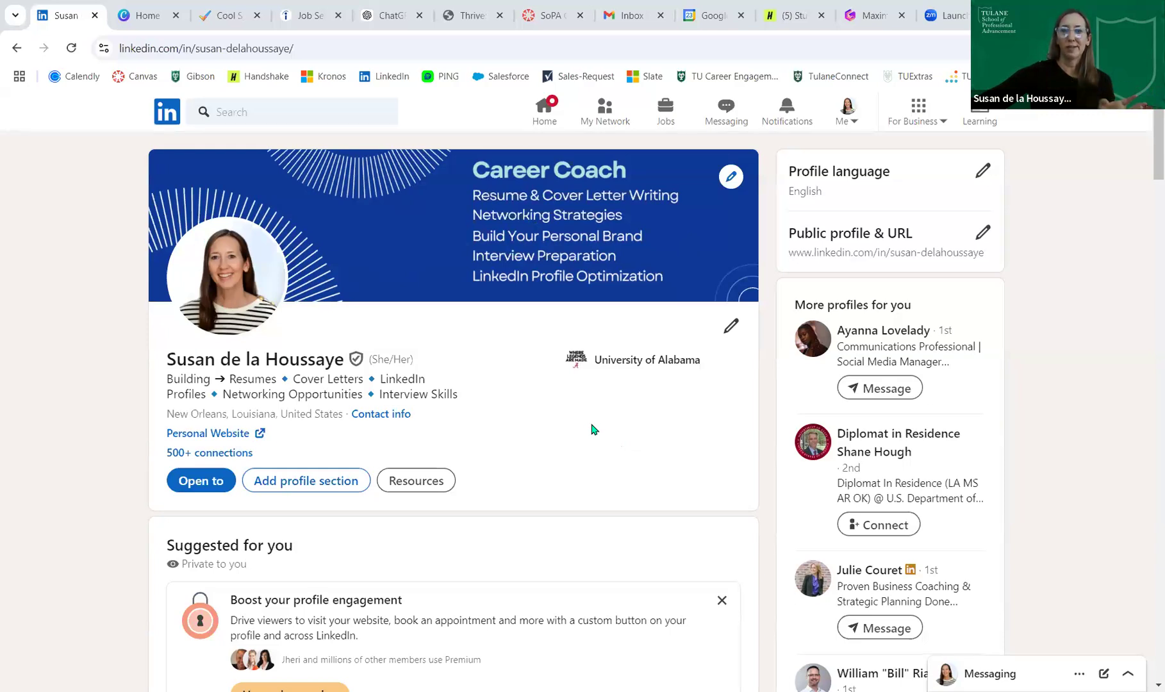
{"action": "scroll", "coordinate": [594, 429], "scroll_direction": "down", "scroll_amount": 2}
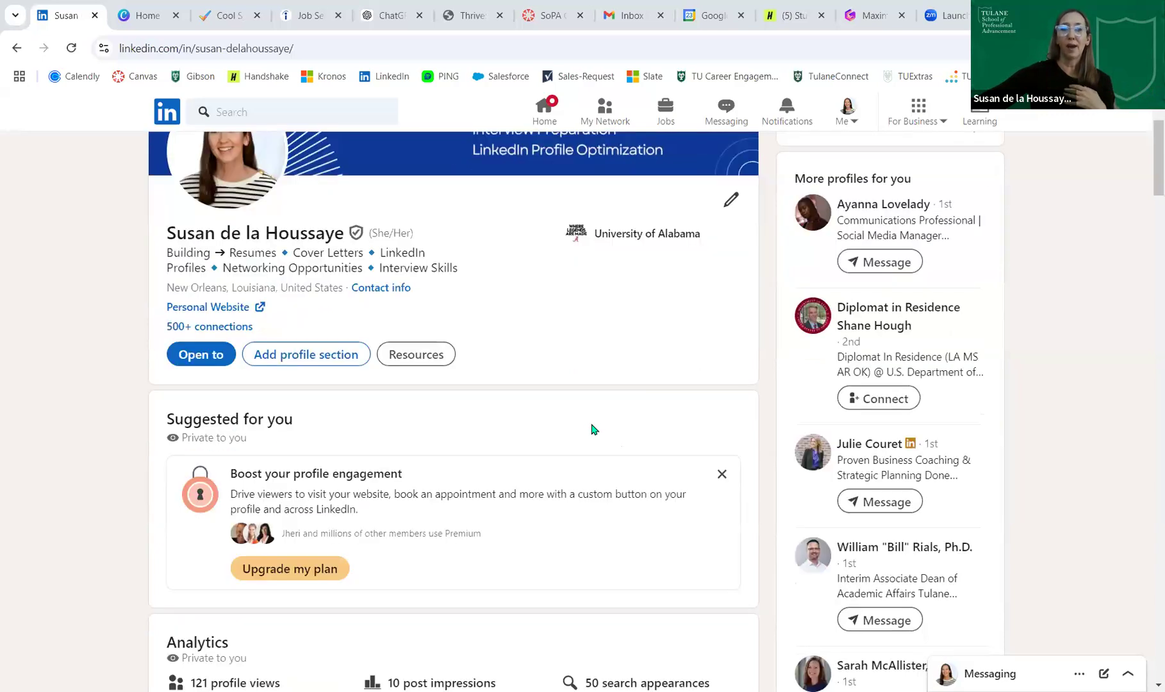
{"action": "scroll", "coordinate": [593, 429], "scroll_direction": "up", "scroll_amount": 2}
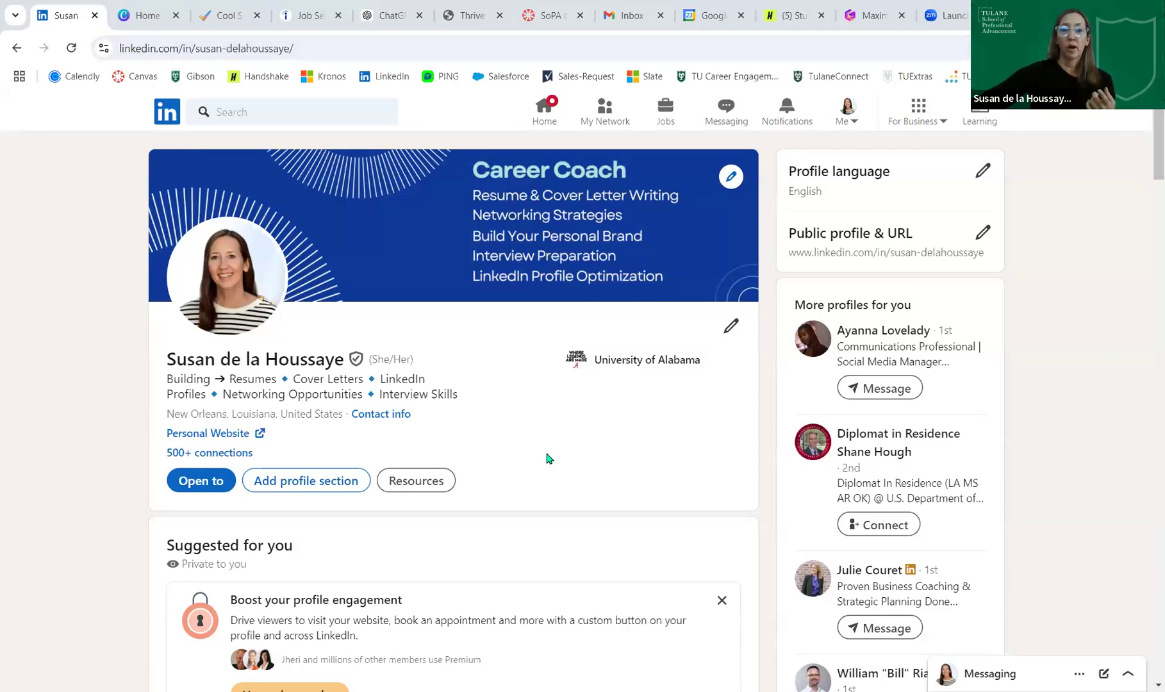
{"action": "scroll", "coordinate": [547, 458], "scroll_direction": "down", "scroll_amount": 2}
{"action": "scroll", "coordinate": [547, 458], "scroll_direction": "down", "scroll_amount": 10}
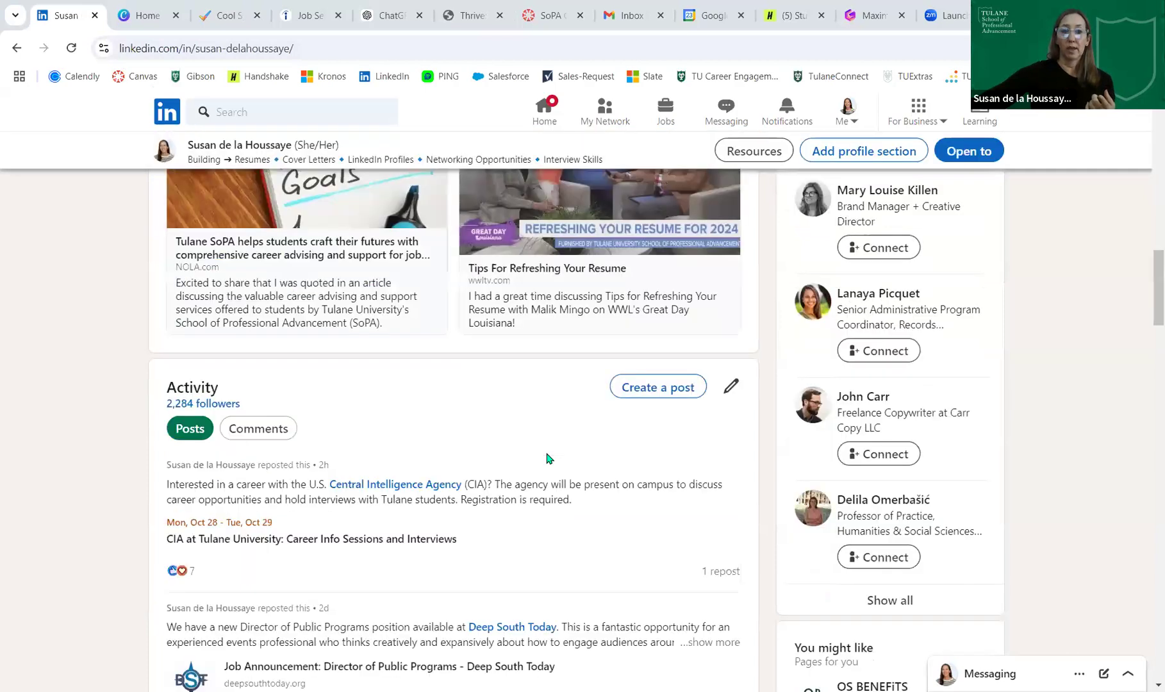
{"action": "scroll", "coordinate": [546, 458], "scroll_direction": "down", "scroll_amount": 10}
{"action": "scroll", "coordinate": [257, 381], "scroll_direction": "up", "scroll_amount": 2}
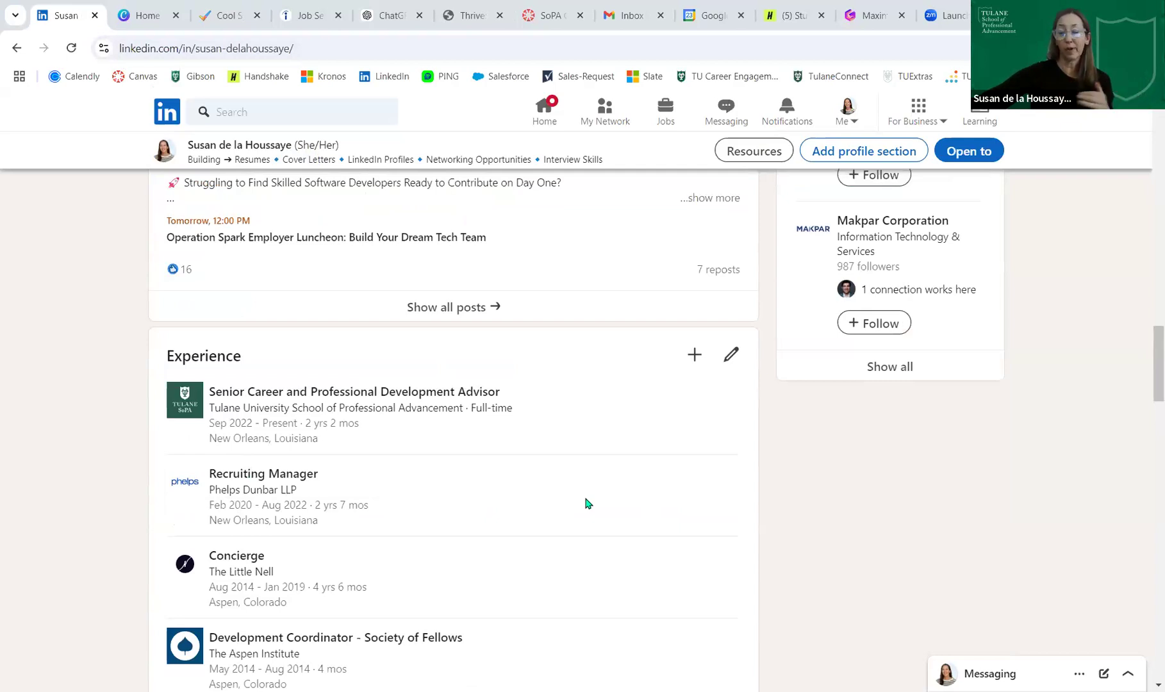
{"action": "scroll", "coordinate": [585, 503], "scroll_direction": "down", "scroll_amount": 2}
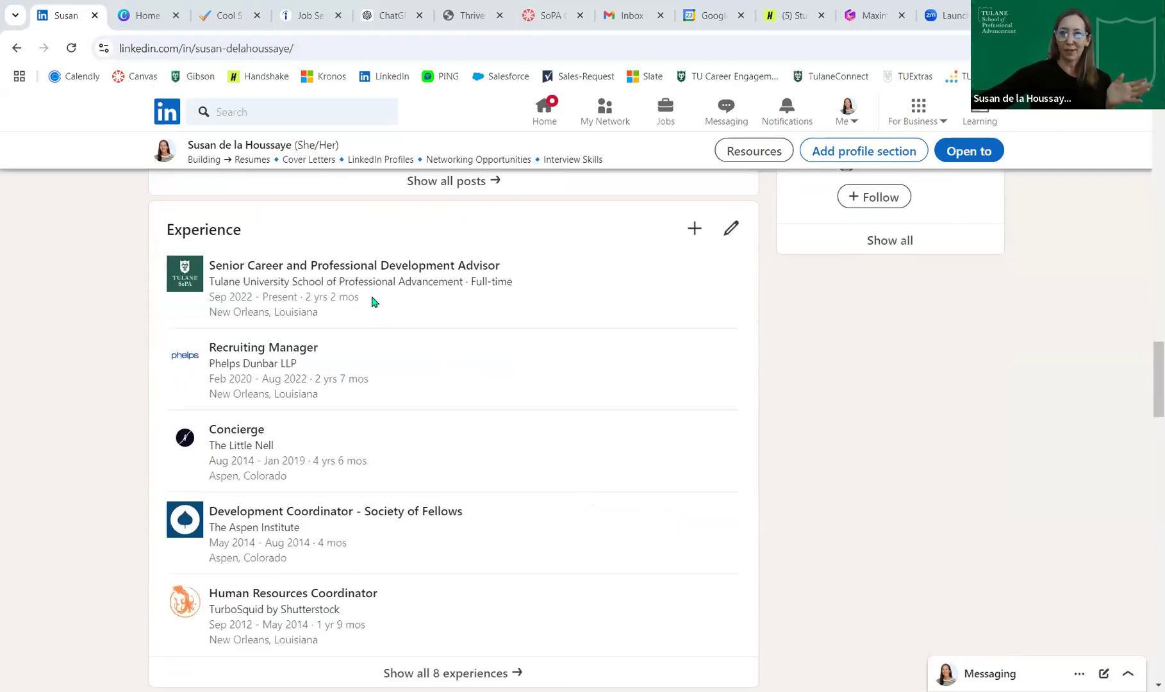
{"action": "scroll", "coordinate": [527, 368], "scroll_direction": "down", "scroll_amount": 2}
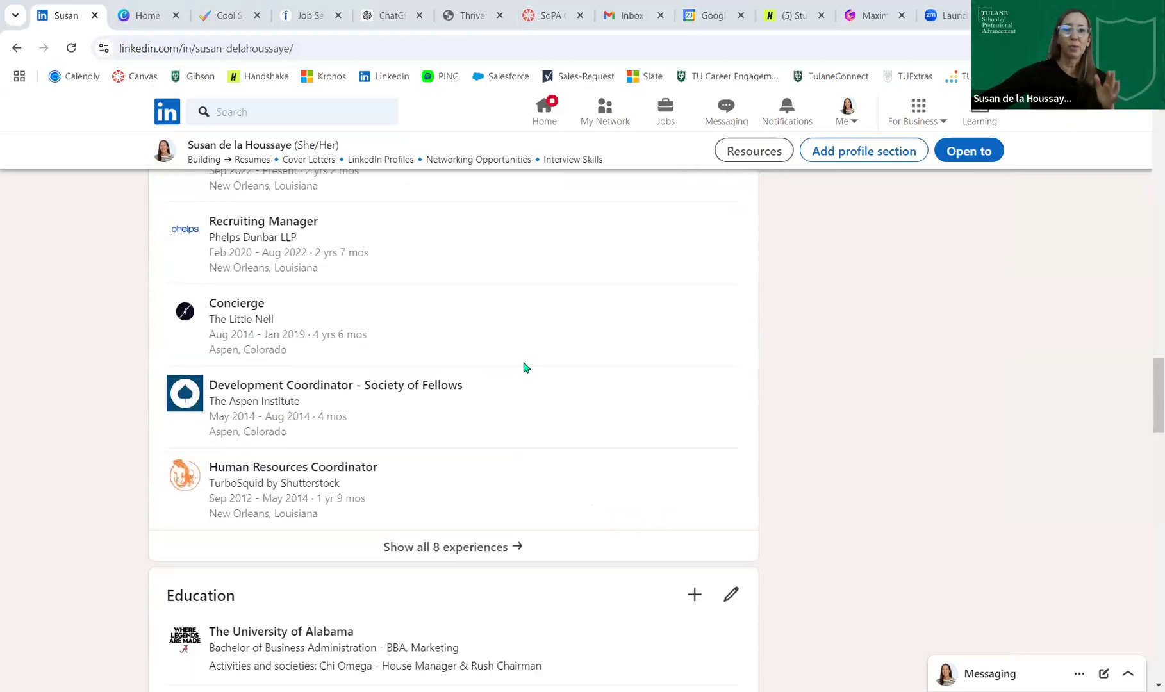
{"action": "scroll", "coordinate": [557, 345], "scroll_direction": "up", "scroll_amount": 4}
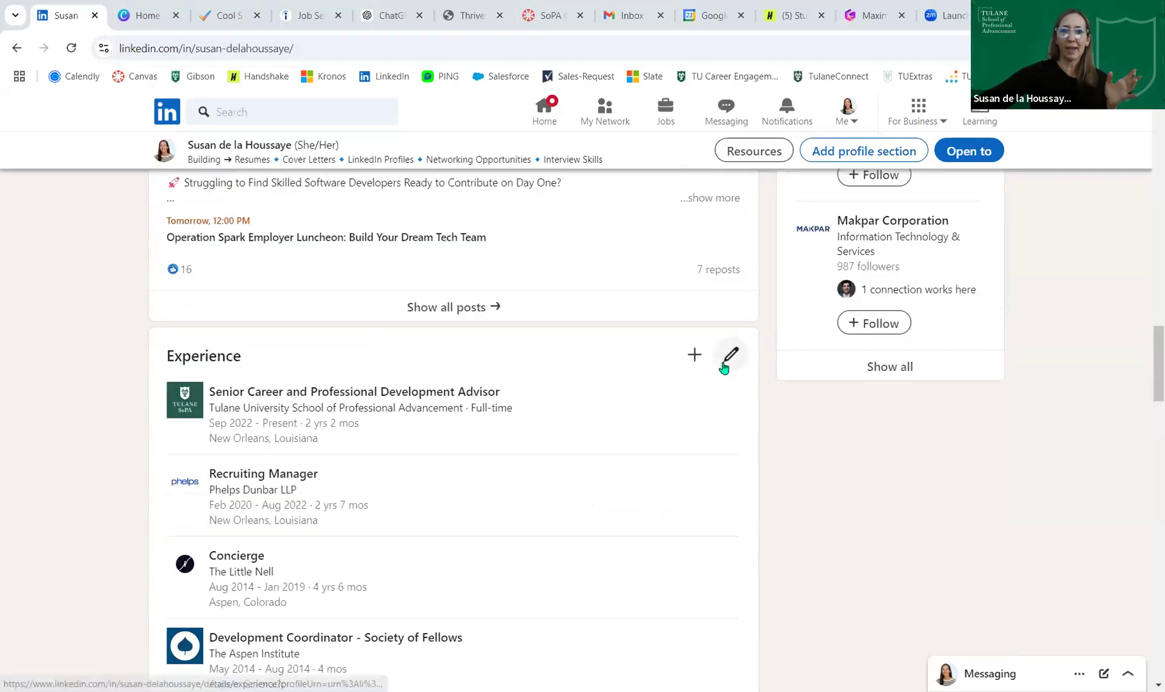
{"action": "scroll", "coordinate": [535, 415], "scroll_direction": "down", "scroll_amount": 8}
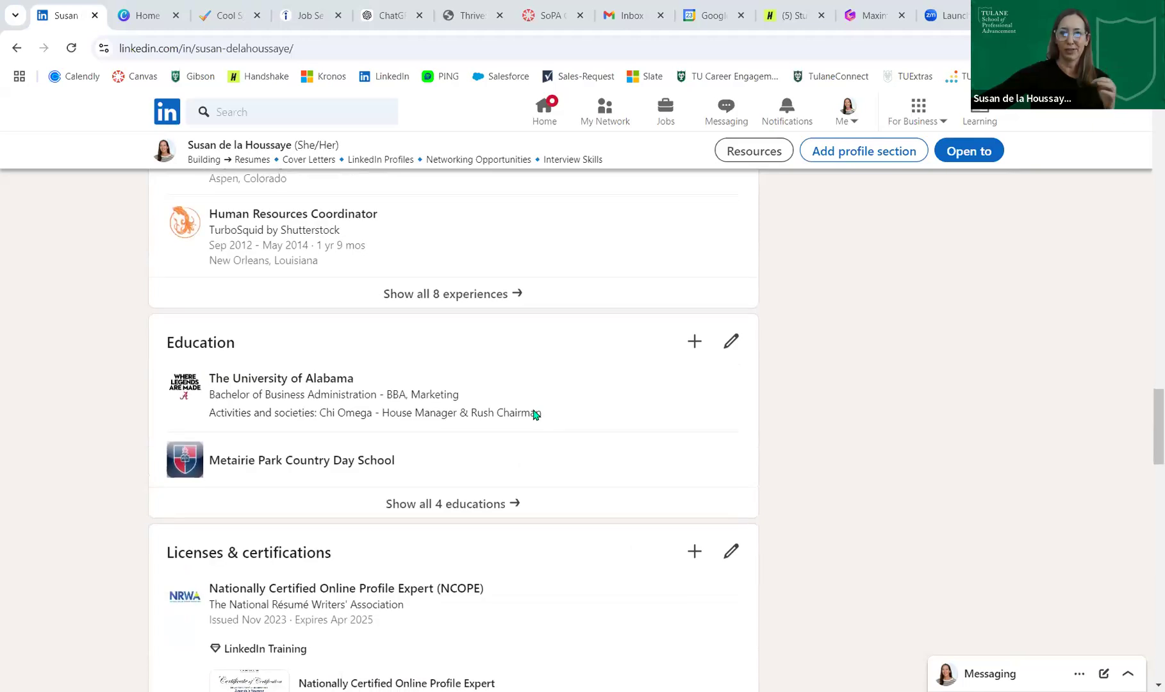
{"action": "scroll", "coordinate": [535, 415], "scroll_direction": "down", "scroll_amount": 6}
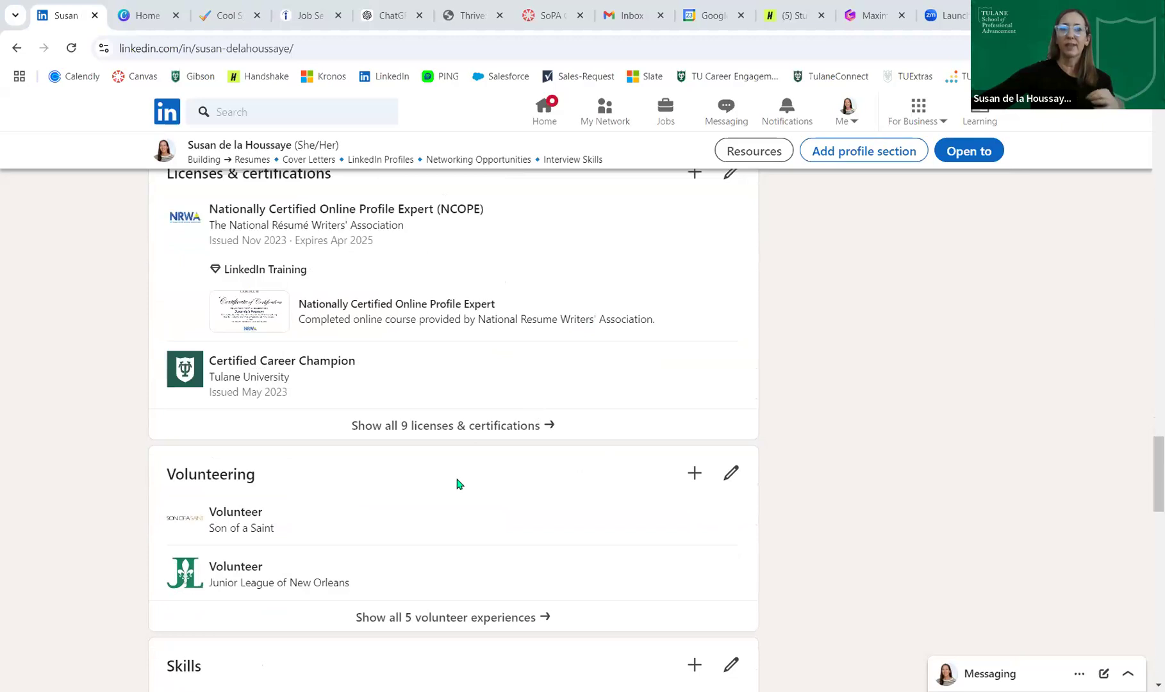
{"action": "scroll", "coordinate": [574, 473], "scroll_direction": "down", "scroll_amount": 4}
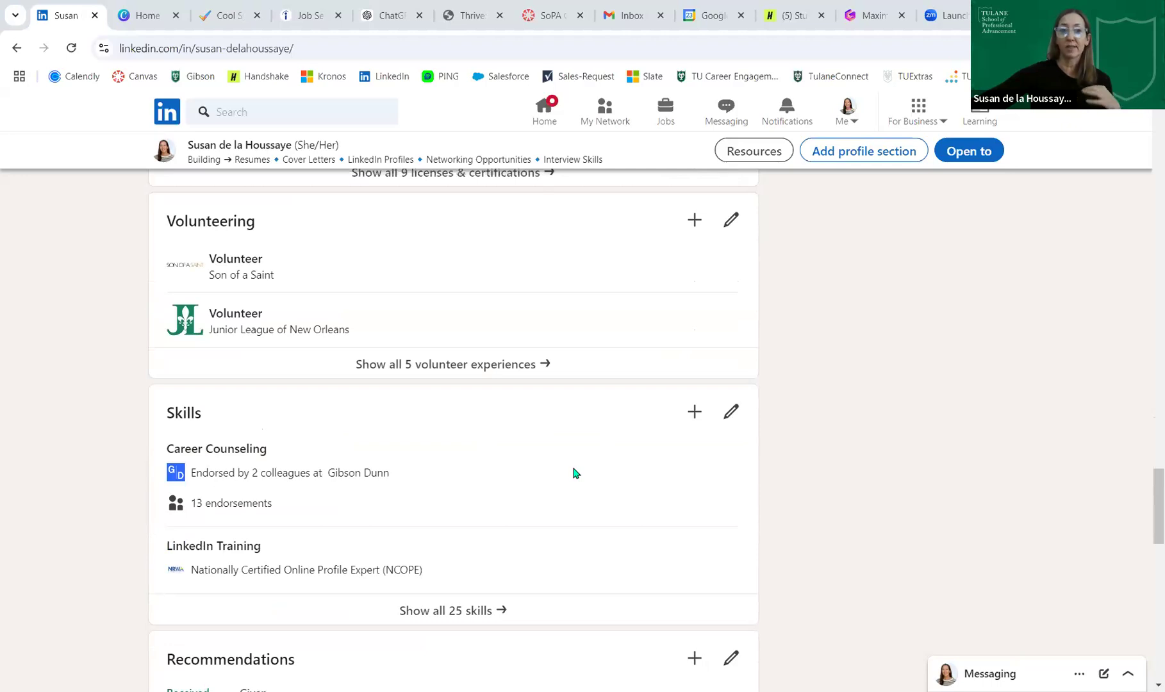
{"action": "scroll", "coordinate": [574, 473], "scroll_direction": "down", "scroll_amount": 11}
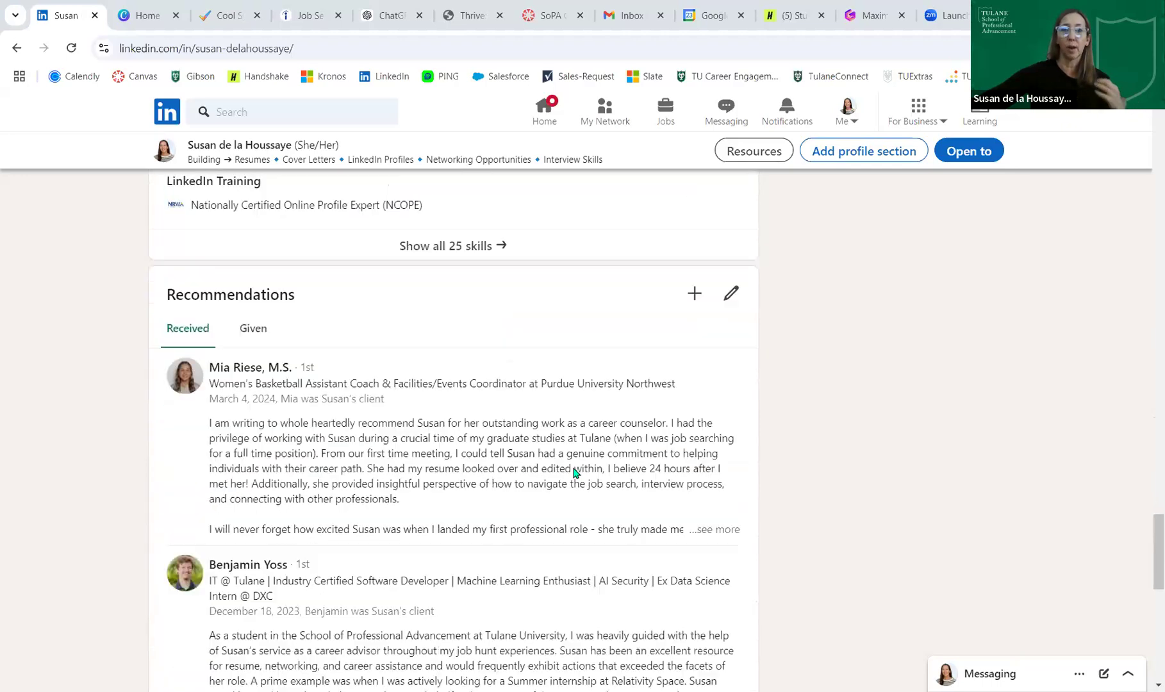
{"action": "scroll", "coordinate": [574, 473], "scroll_direction": "down", "scroll_amount": 7}
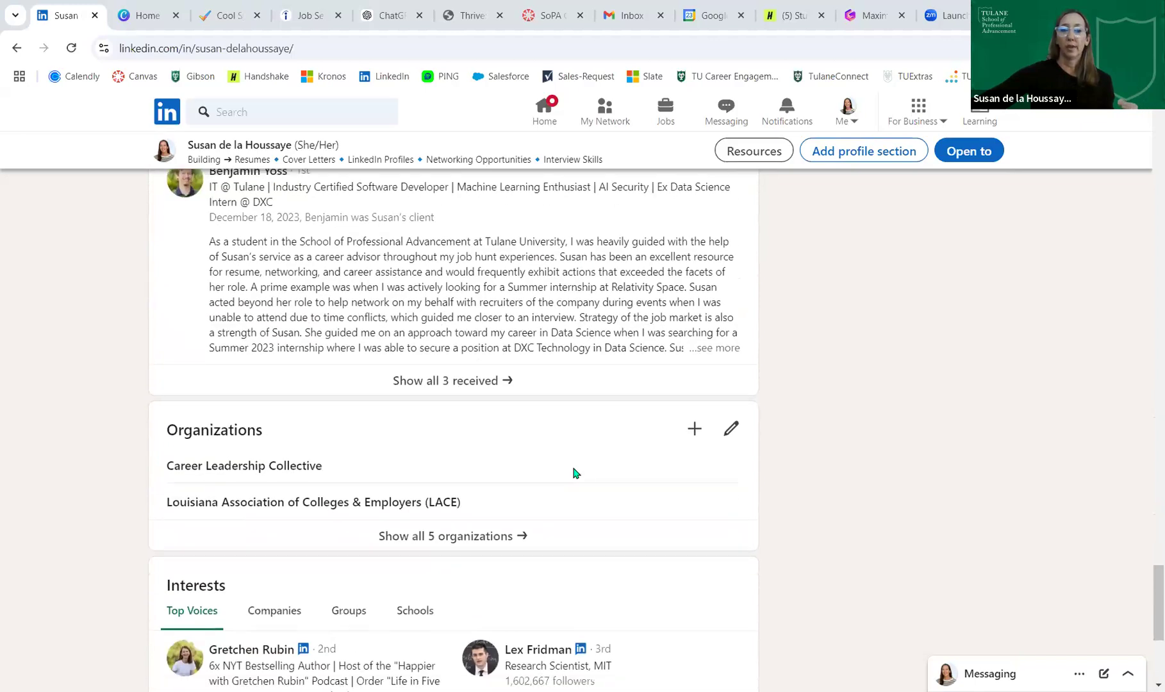
{"action": "scroll", "coordinate": [573, 473], "scroll_direction": "up", "scroll_amount": 20}
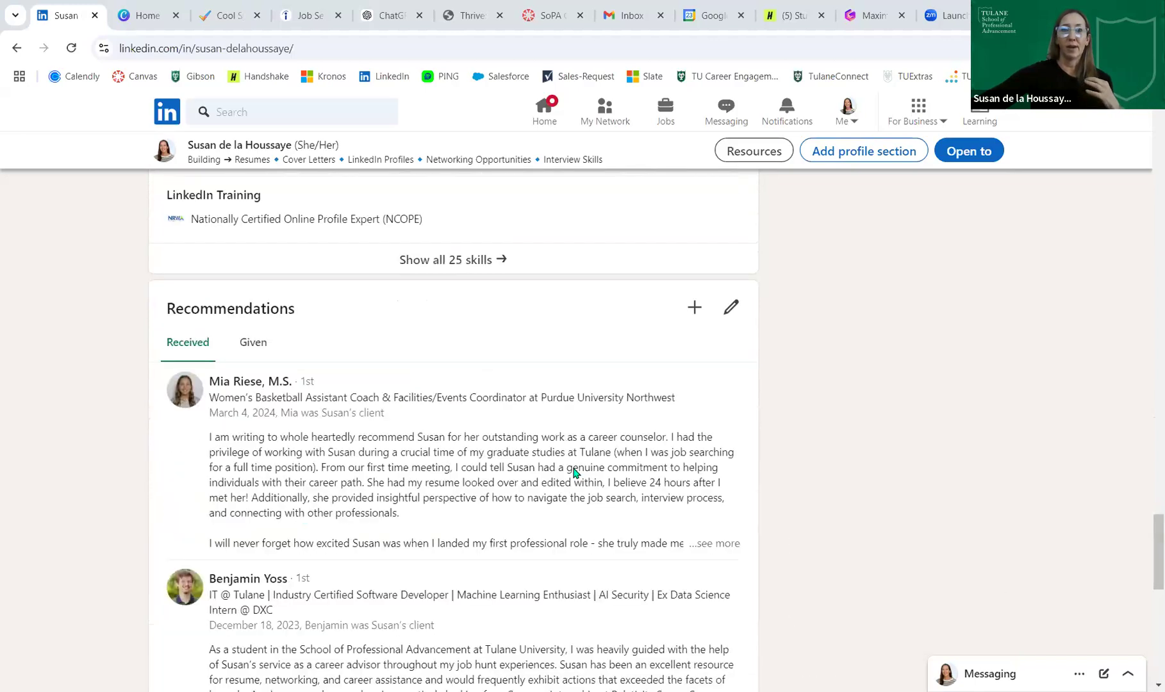
{"action": "scroll", "coordinate": [573, 473], "scroll_direction": "up", "scroll_amount": 12}
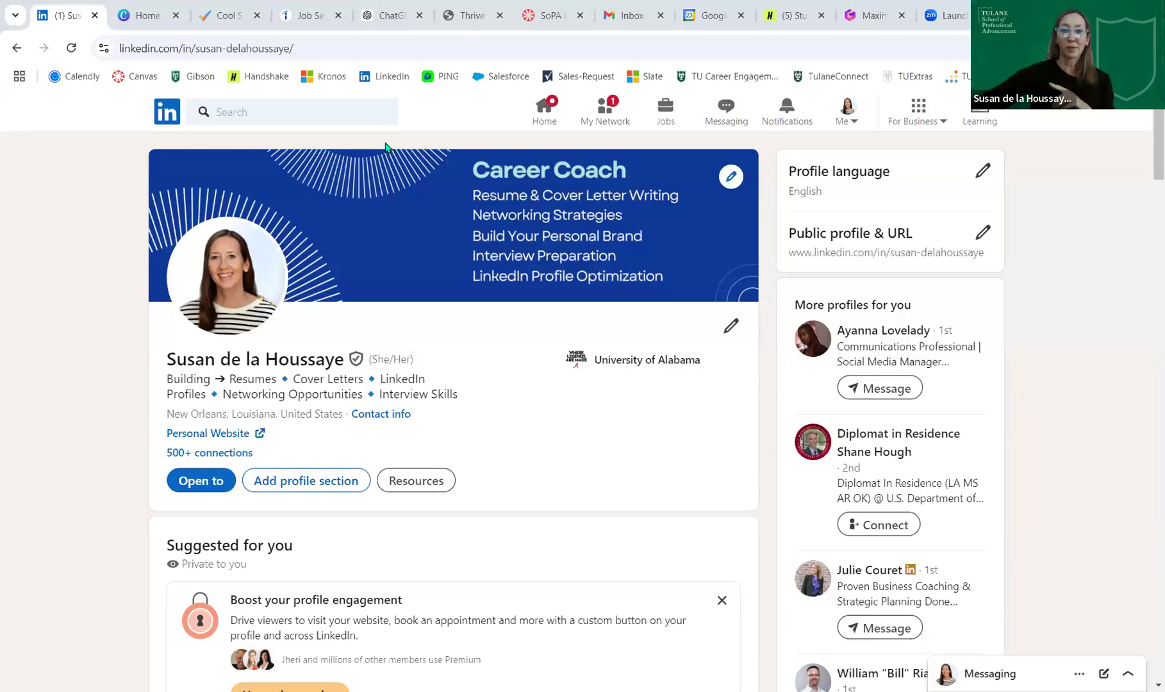
- Open and refresh the LinkedIn home feed, then scroll through the latest posts and back up
{"action": "left_click", "coordinate": [547, 110]}
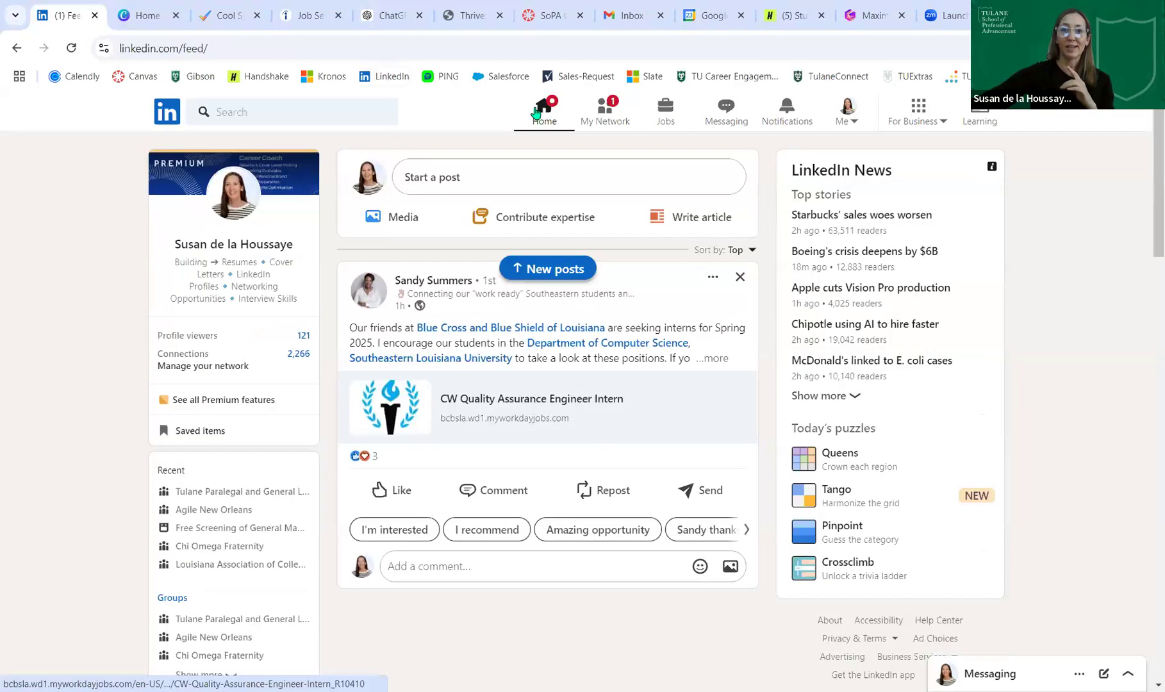
{"action": "left_click", "coordinate": [537, 112]}
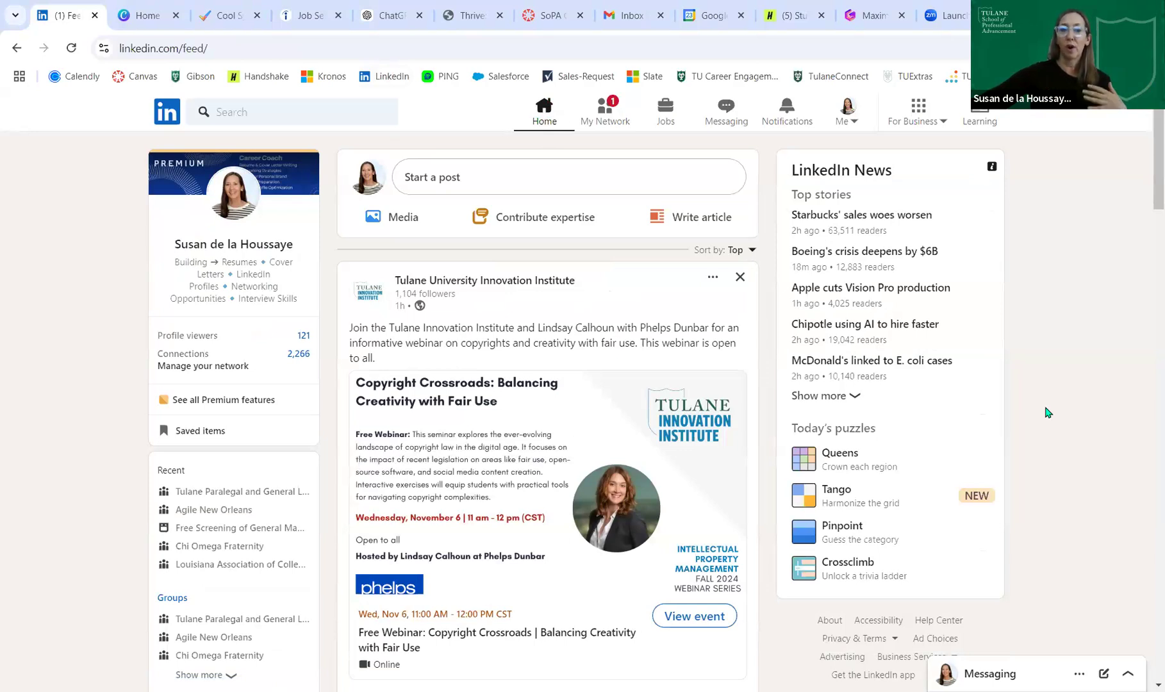
{"action": "scroll", "coordinate": [1047, 413], "scroll_direction": "down", "scroll_amount": 2}
{"action": "scroll", "coordinate": [1048, 412], "scroll_direction": "down", "scroll_amount": 4}
{"action": "scroll", "coordinate": [1048, 412], "scroll_direction": "down", "scroll_amount": 12}
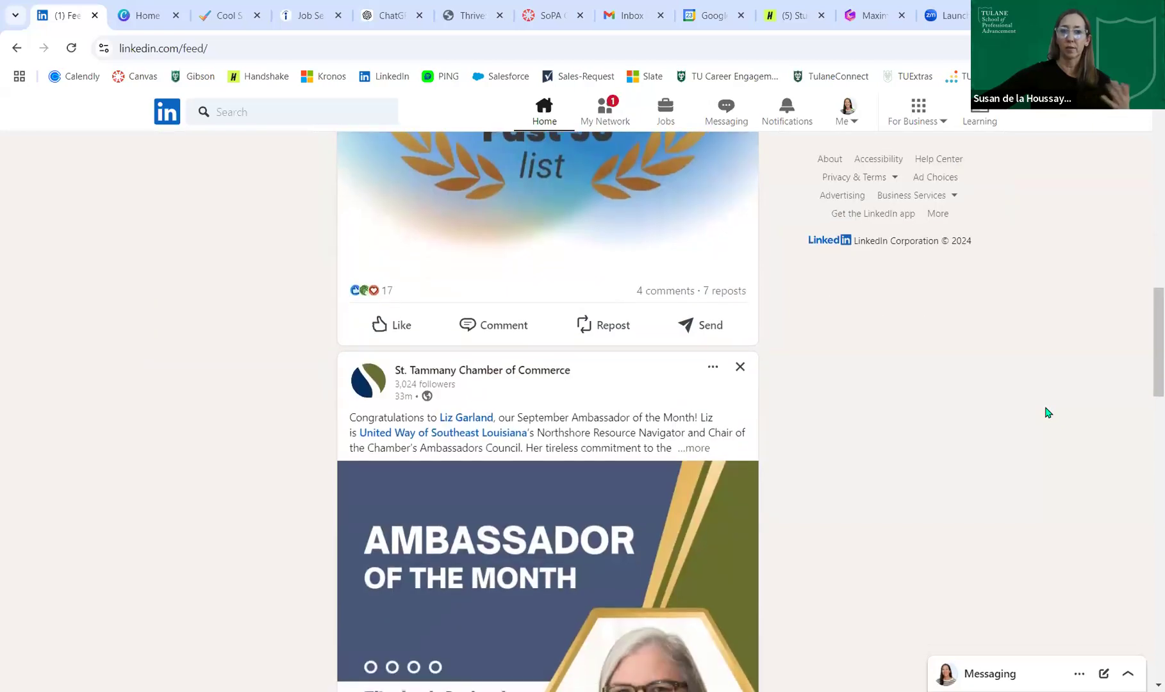
{"action": "scroll", "coordinate": [1048, 413], "scroll_direction": "down", "scroll_amount": 8}
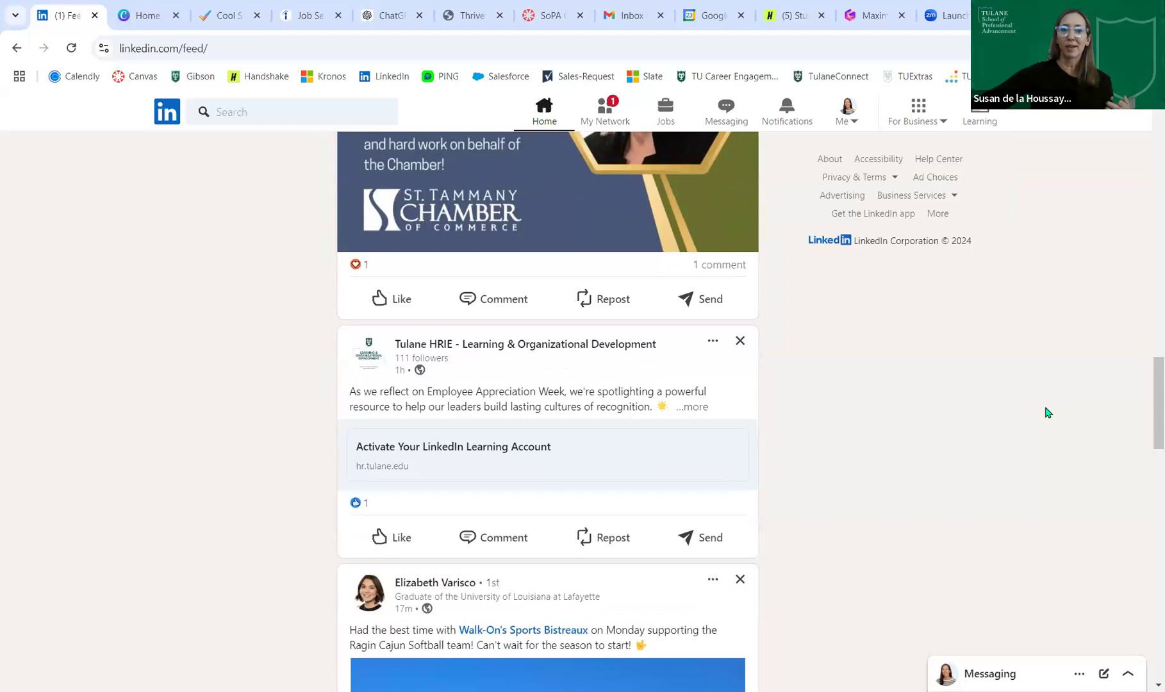
{"action": "scroll", "coordinate": [1048, 412], "scroll_direction": "down", "scroll_amount": 4}
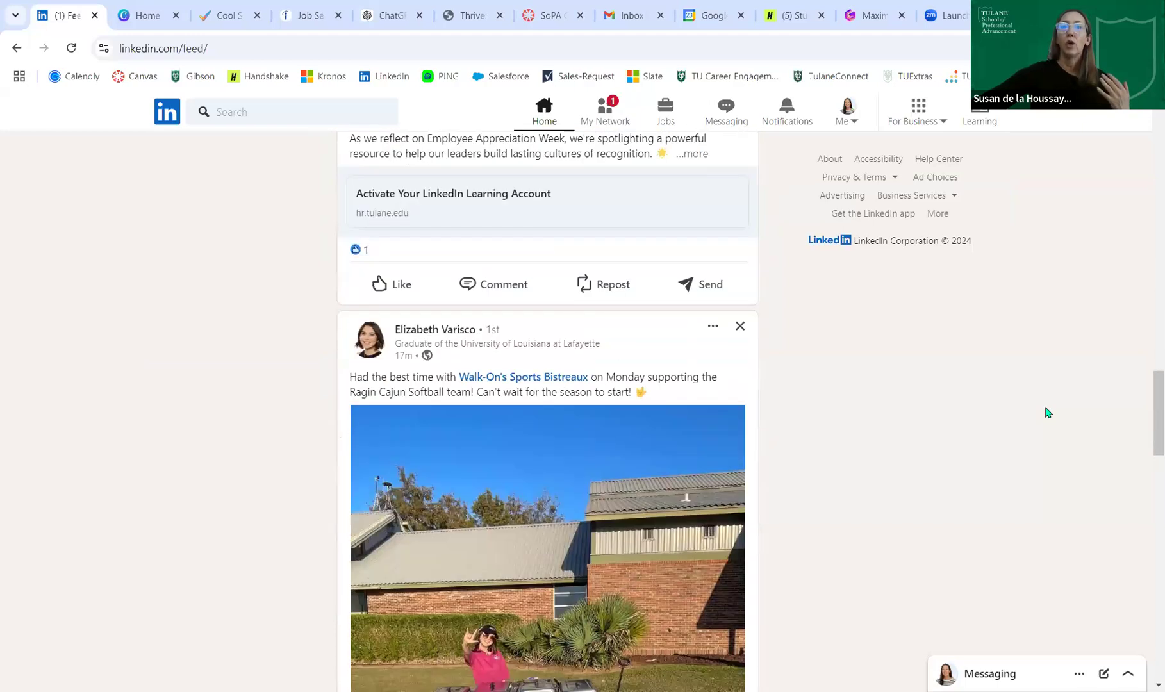
{"action": "scroll", "coordinate": [1047, 412], "scroll_direction": "up", "scroll_amount": 20}
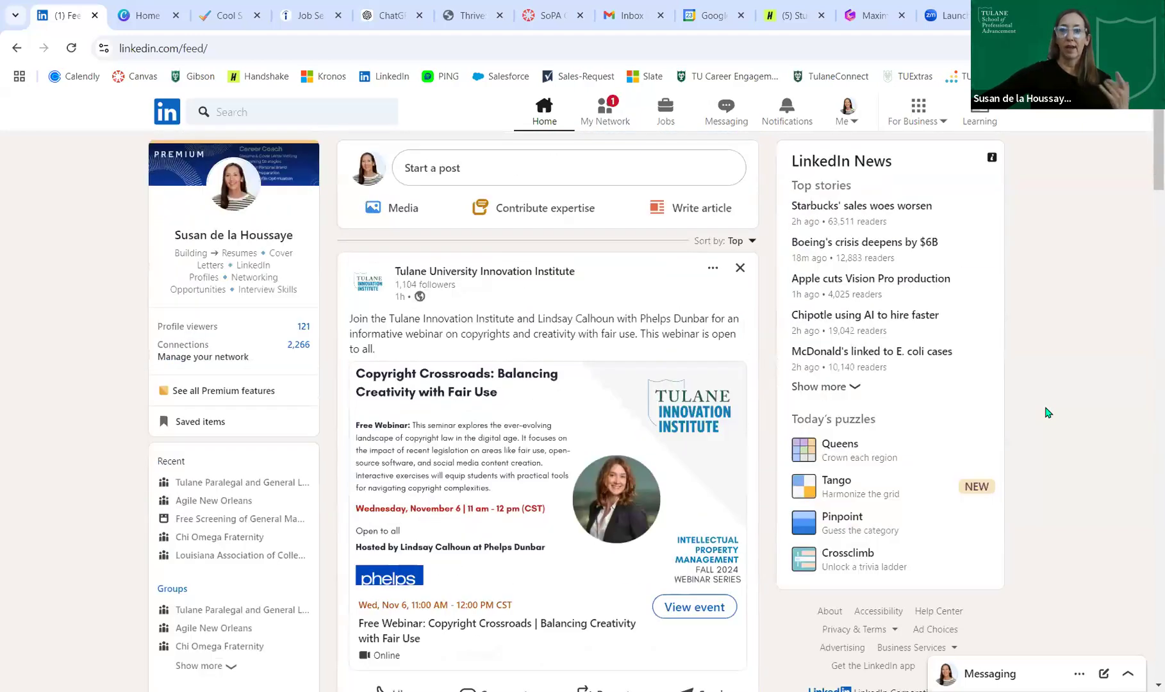
- Open your own profile from the Me menu and browse its Analytics, Featured, Activity and Experience sections
{"action": "left_click", "coordinate": [837, 109]}
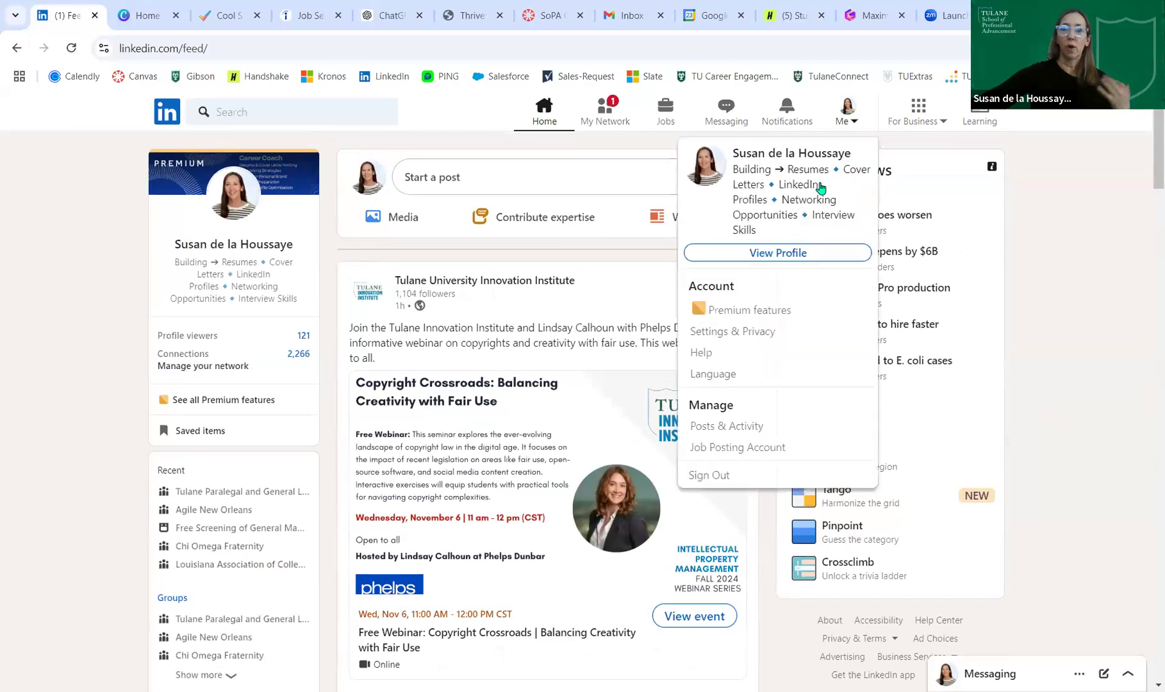
{"action": "left_click", "coordinate": [821, 252]}
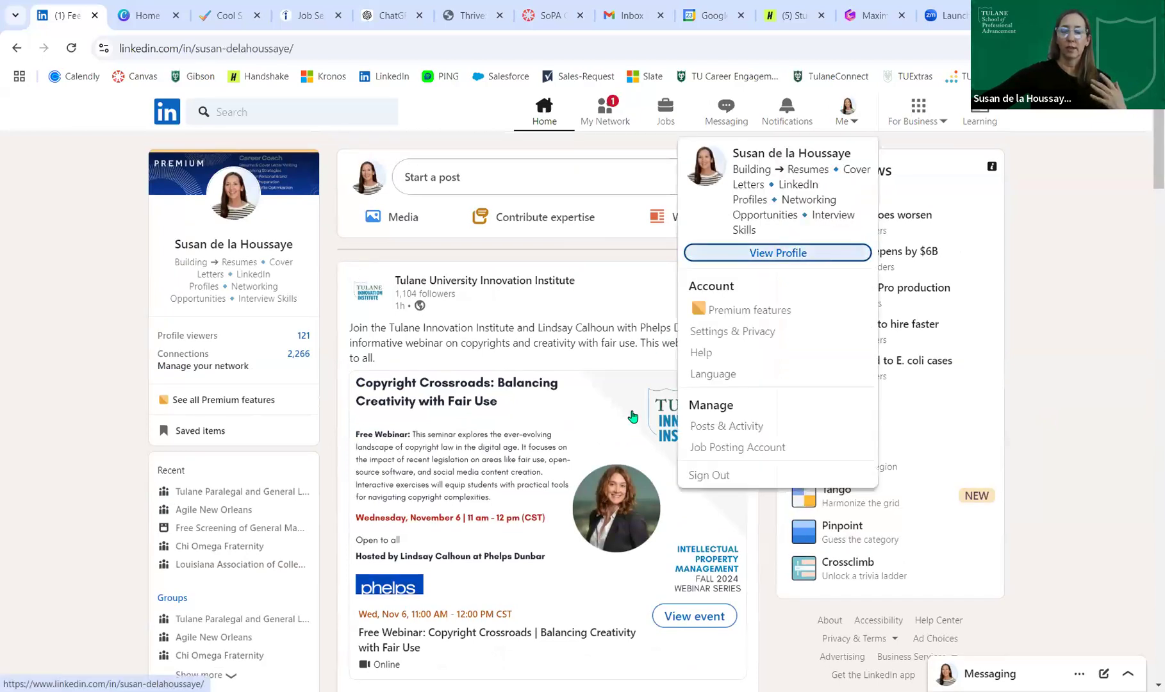
{"action": "scroll", "coordinate": [552, 435], "scroll_direction": "down", "scroll_amount": 10}
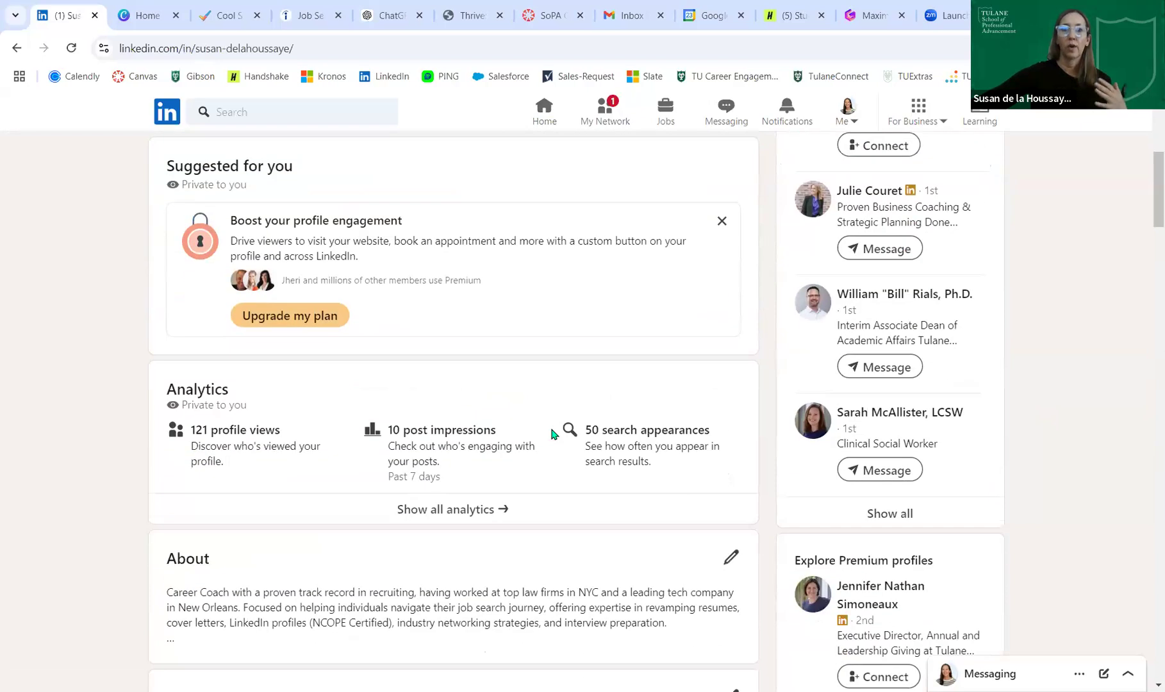
{"action": "scroll", "coordinate": [552, 434], "scroll_direction": "down", "scroll_amount": 10}
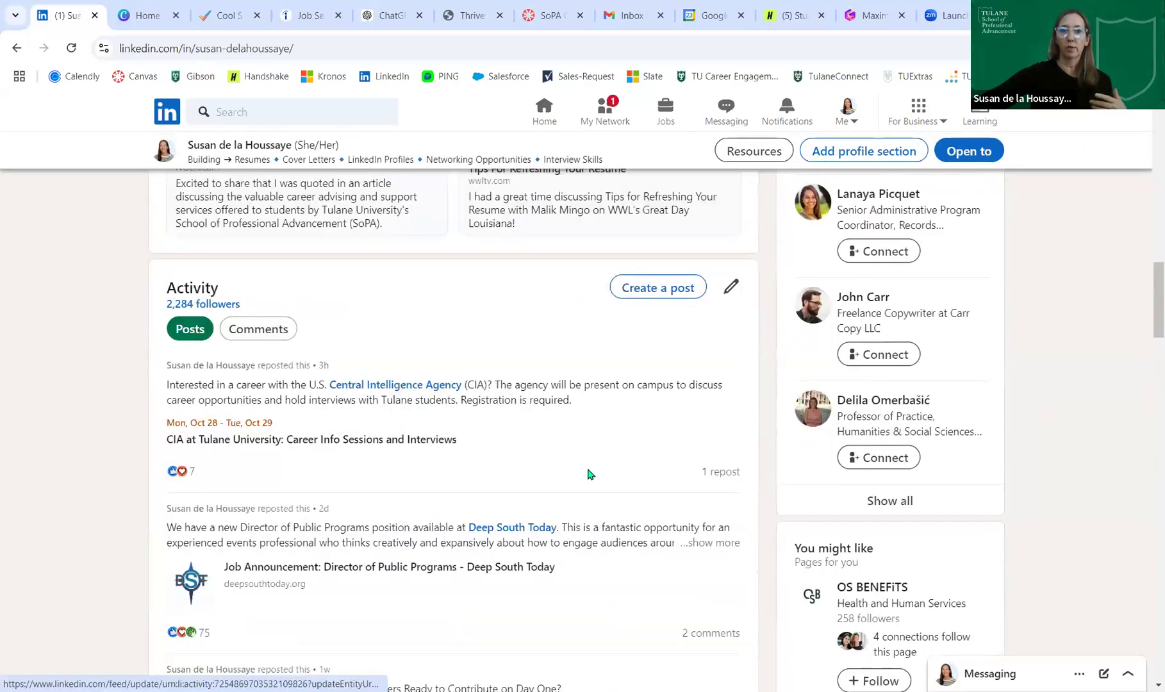
{"action": "scroll", "coordinate": [590, 432], "scroll_direction": "down", "scroll_amount": 2}
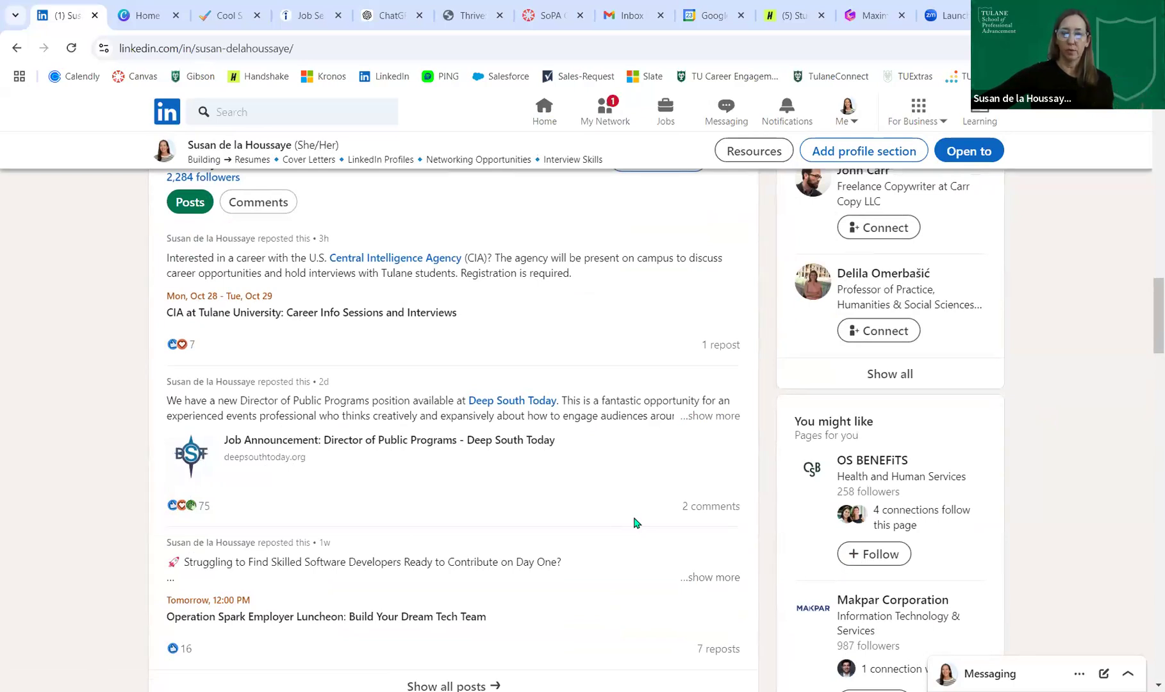
{"action": "scroll", "coordinate": [635, 523], "scroll_direction": "down", "scroll_amount": 4}
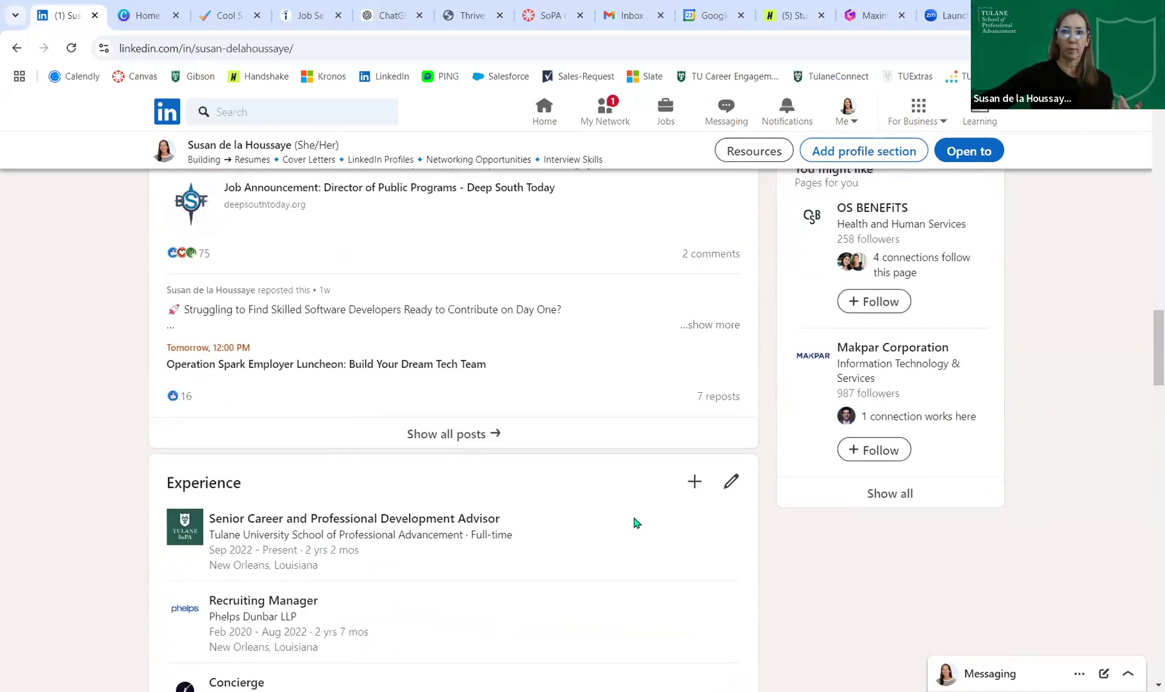
{"action": "scroll", "coordinate": [635, 523], "scroll_direction": "up", "scroll_amount": 10}
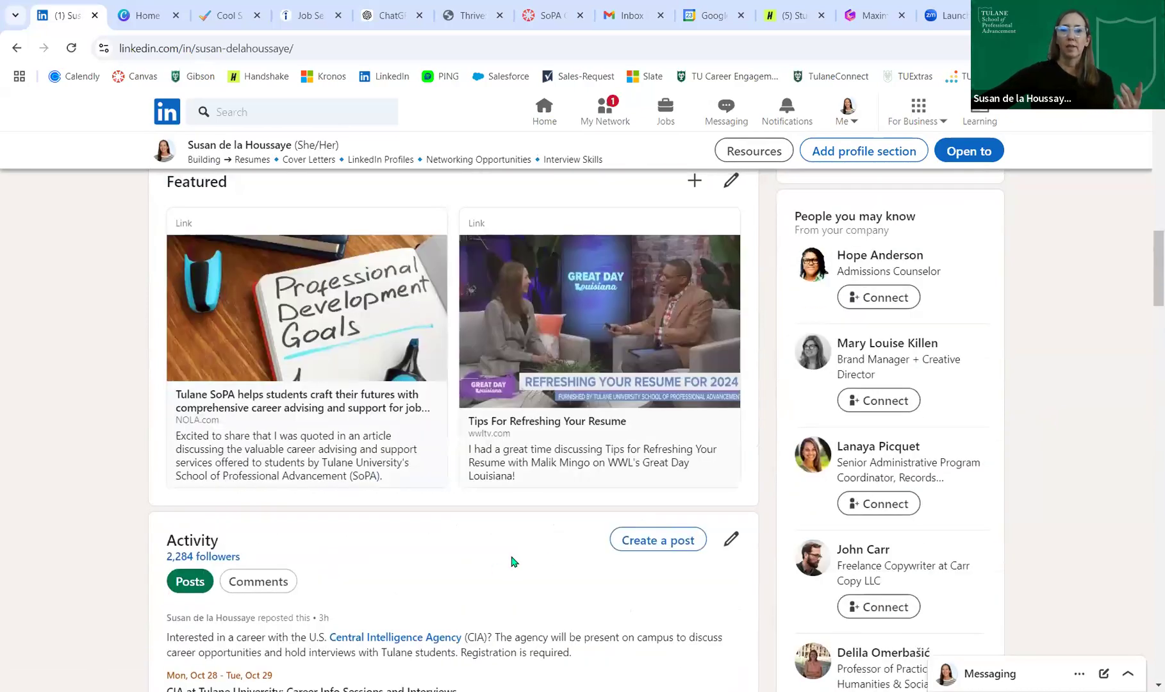
{"action": "scroll", "coordinate": [513, 561], "scroll_direction": "up", "scroll_amount": 10}
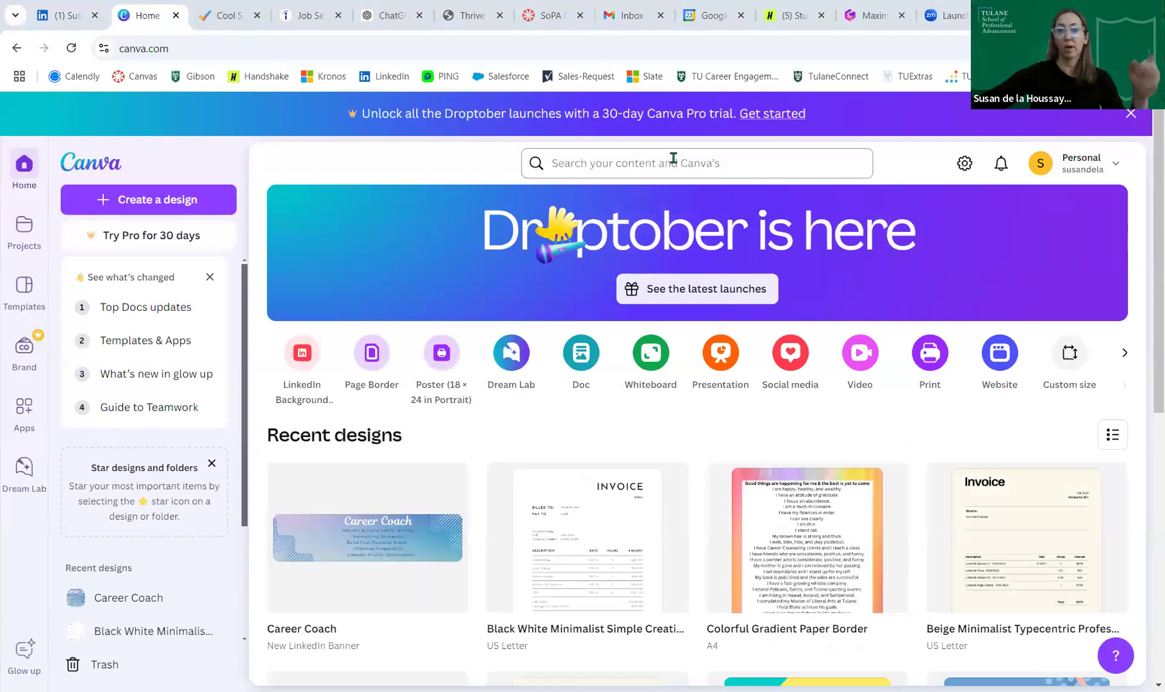
- Search Canva for 'linkedin banner' designs, then return to the LinkedIn profile
{"action": "left_click", "coordinate": [673, 158]}
{"action": "type", "text": "linkedi"}
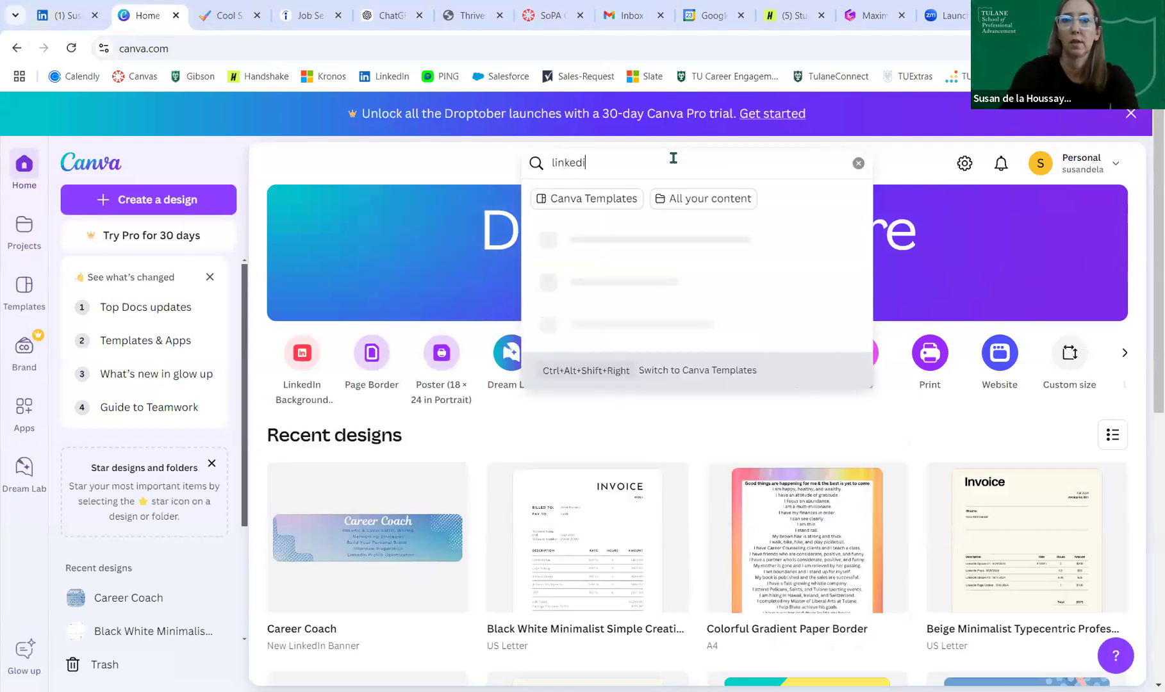
{"action": "type", "text": "n banner"}
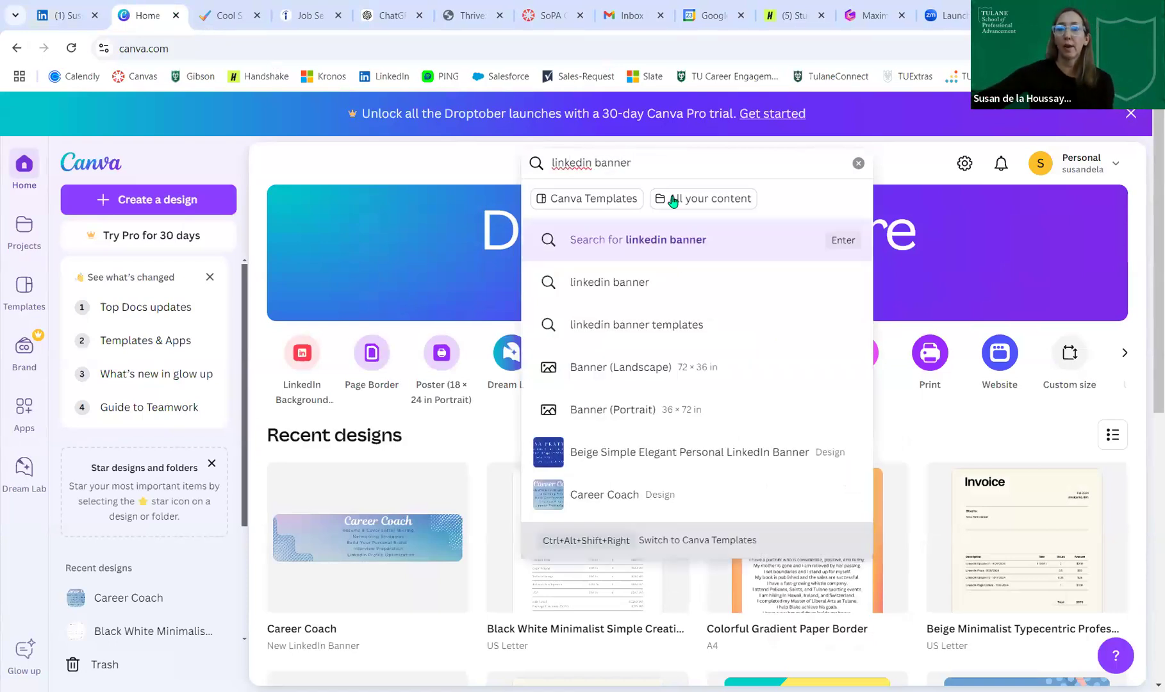
{"action": "left_click", "coordinate": [652, 247]}
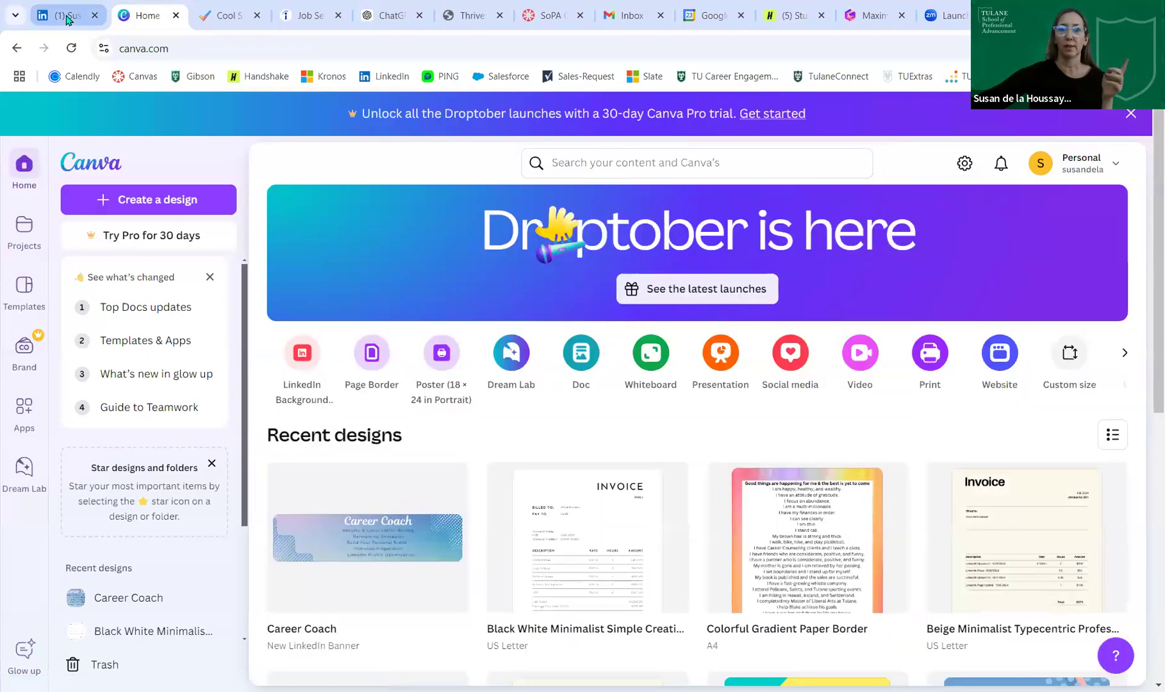
{"action": "left_click", "coordinate": [67, 17]}
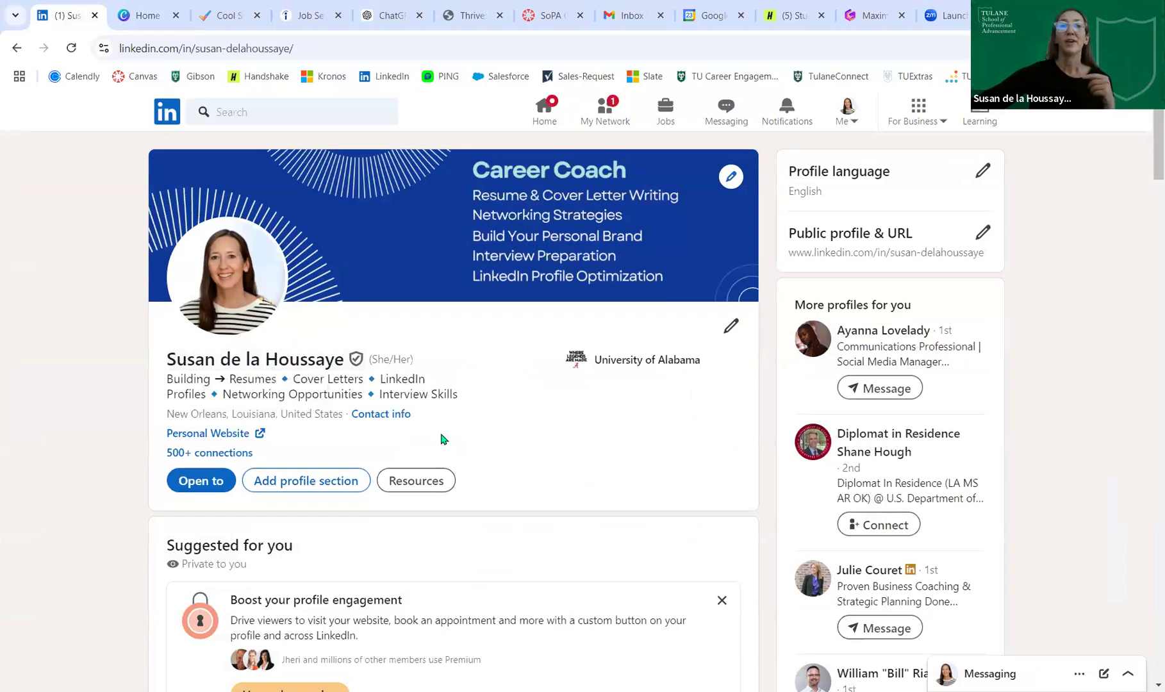
- Highlight a ◆ separator in the profile headline, deselect it, and switch to the Cool Symbols site
{"action": "left_click_drag", "start_coordinate": [379, 394], "coordinate": [362, 391]}
{"action": "left_click", "coordinate": [380, 376]}
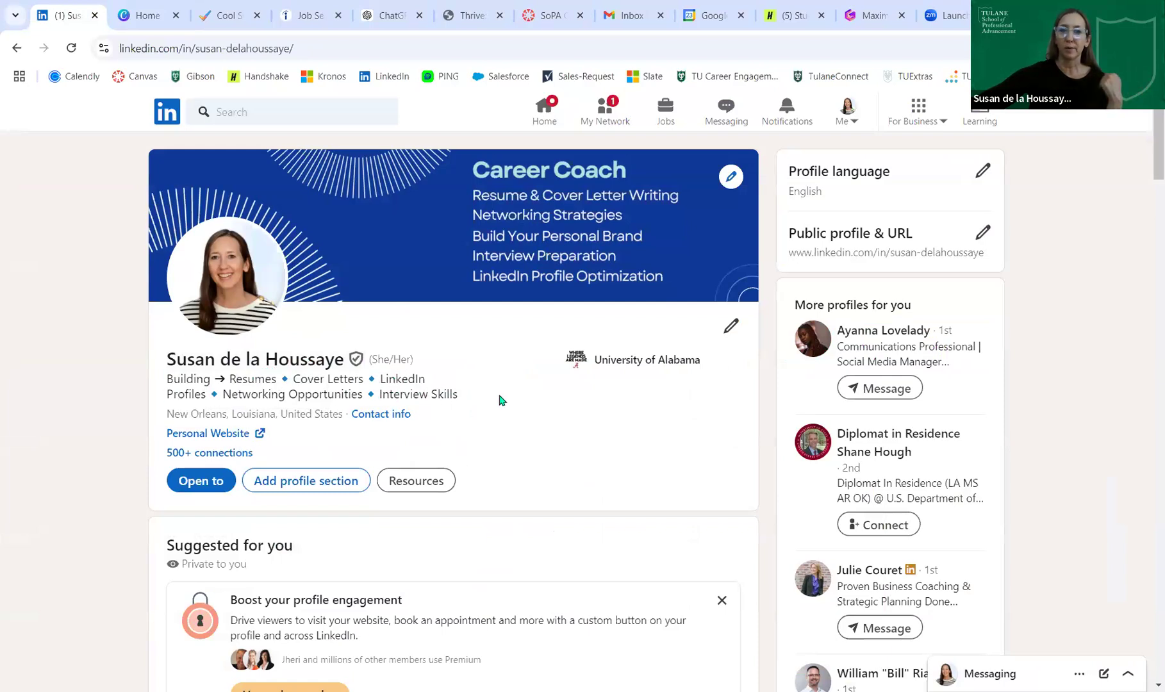
{"action": "left_click", "coordinate": [215, 19]}
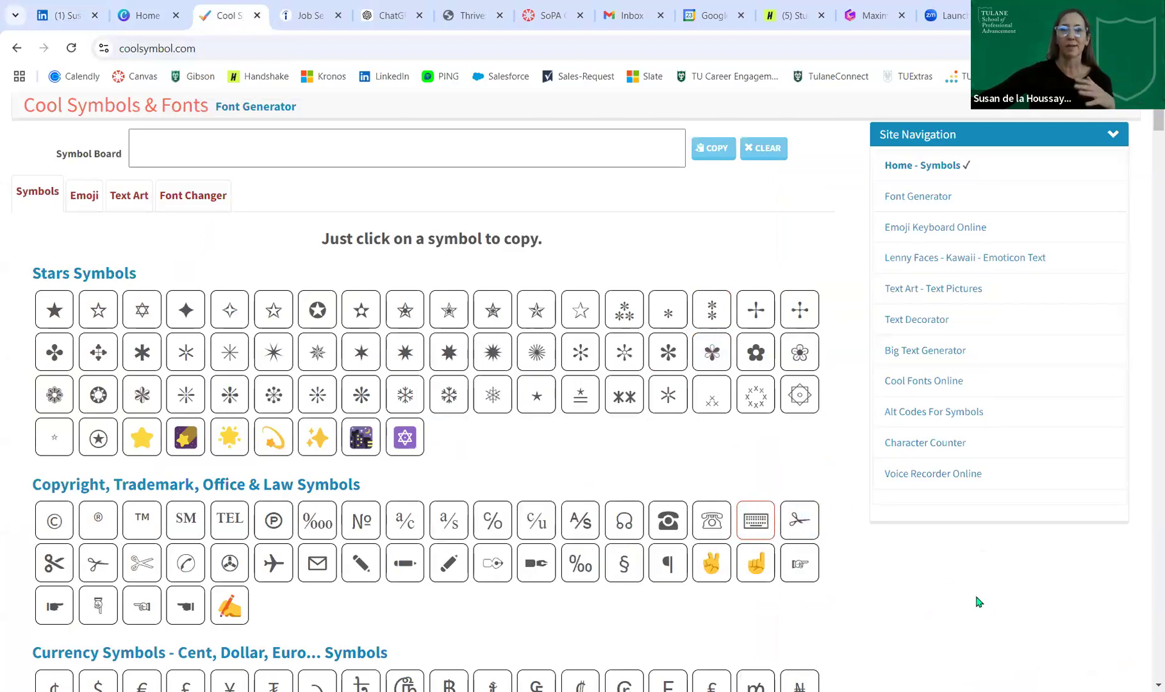
- Browse the Cool Symbols symbol sections, then go back to the LinkedIn profile
{"action": "scroll", "coordinate": [979, 602], "scroll_direction": "down", "scroll_amount": 20}
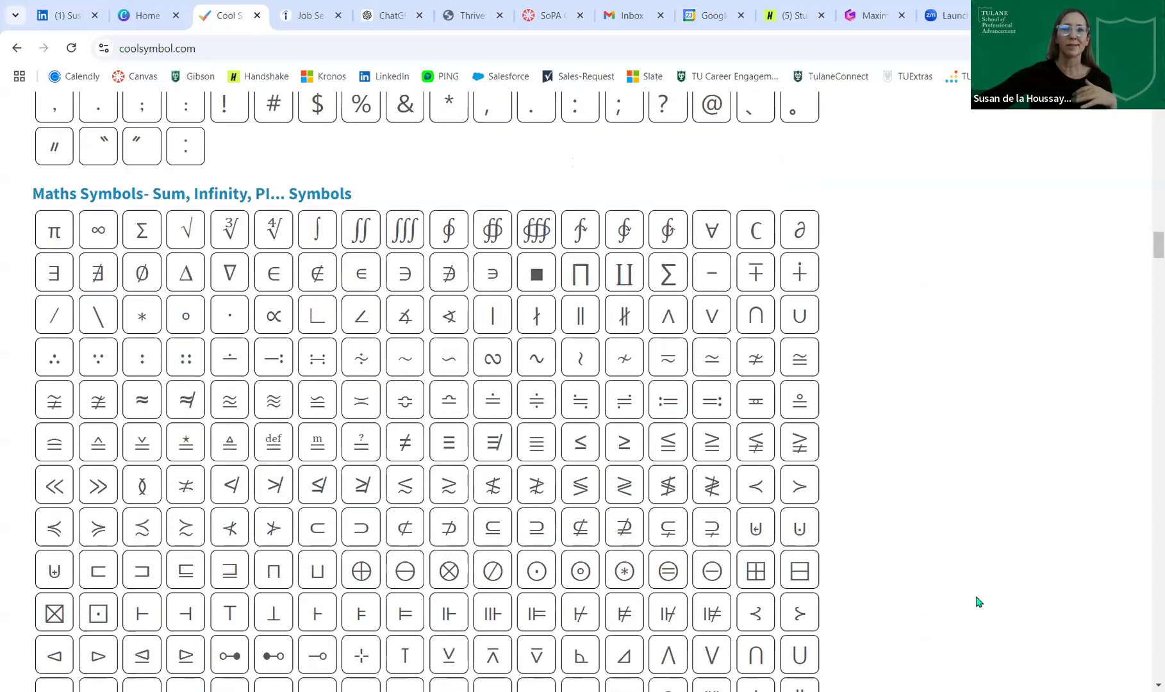
{"action": "scroll", "coordinate": [979, 603], "scroll_direction": "down", "scroll_amount": 20}
{"action": "scroll", "coordinate": [979, 603], "scroll_direction": "up", "scroll_amount": 12}
{"action": "scroll", "coordinate": [978, 603], "scroll_direction": "up", "scroll_amount": 20}
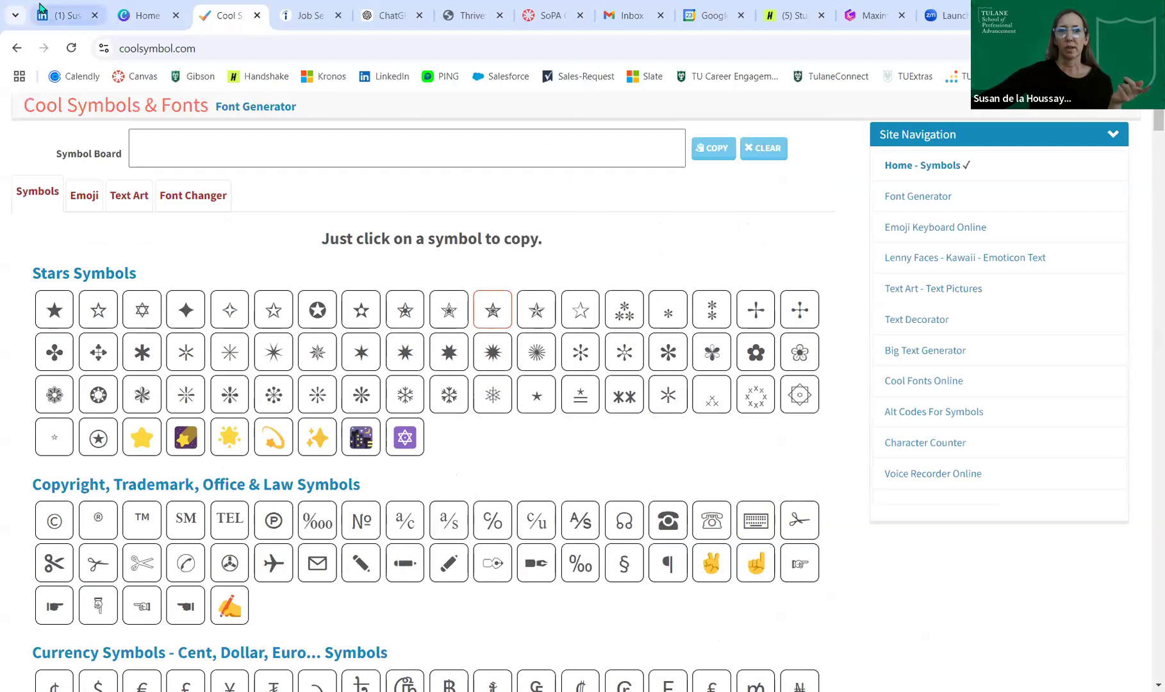
{"action": "left_click", "coordinate": [42, 10]}
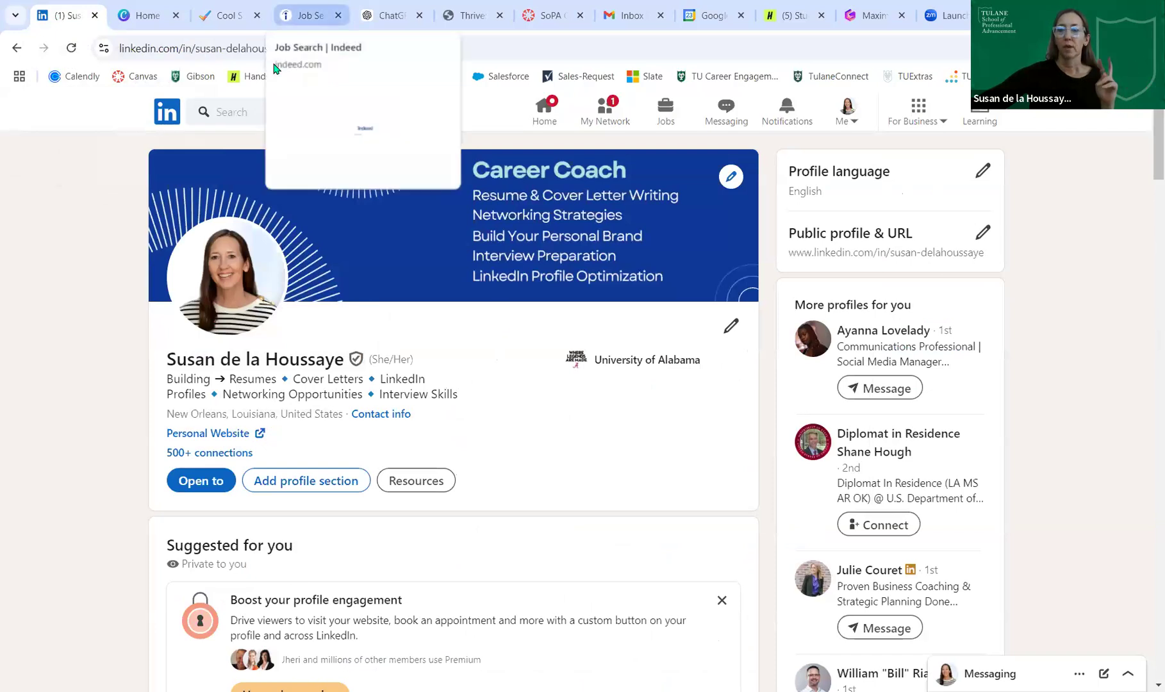
- Search Indeed for 'career counselor' jobs with New Orleans, LA as the location
{"action": "left_click", "coordinate": [310, 16]}
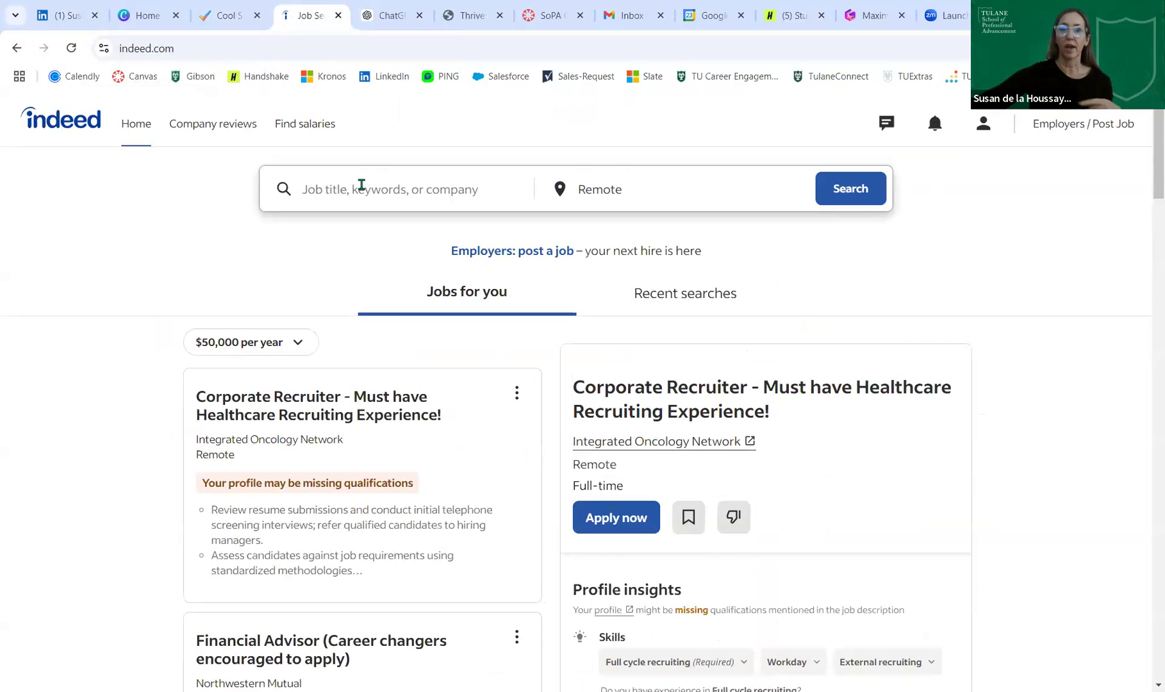
{"action": "left_click", "coordinate": [361, 185]}
{"action": "type", "text": "car"}
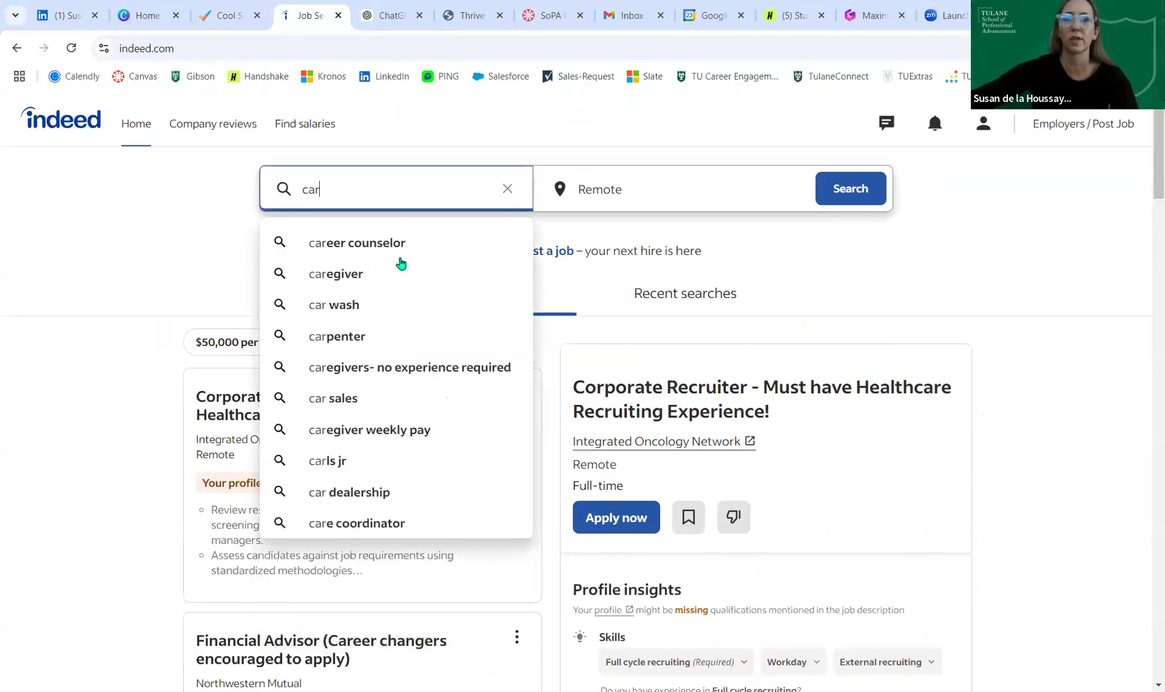
{"action": "left_click", "coordinate": [398, 250]}
{"action": "type", "text": "NEw"}
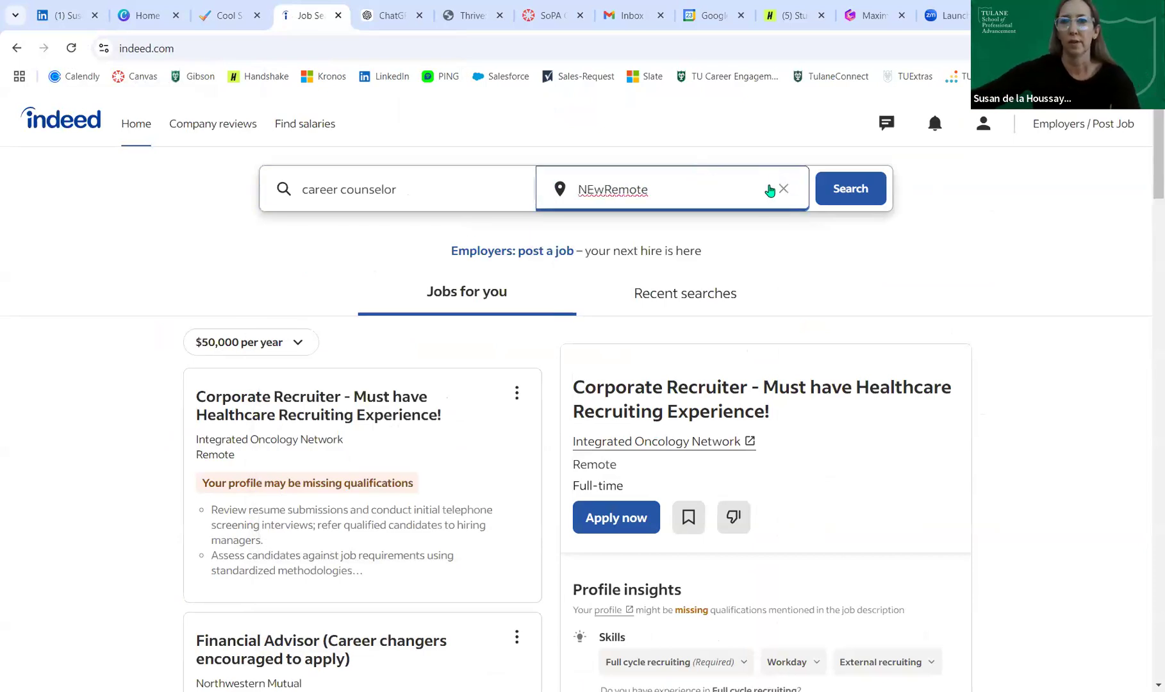
{"action": "left_click", "coordinate": [776, 186]}
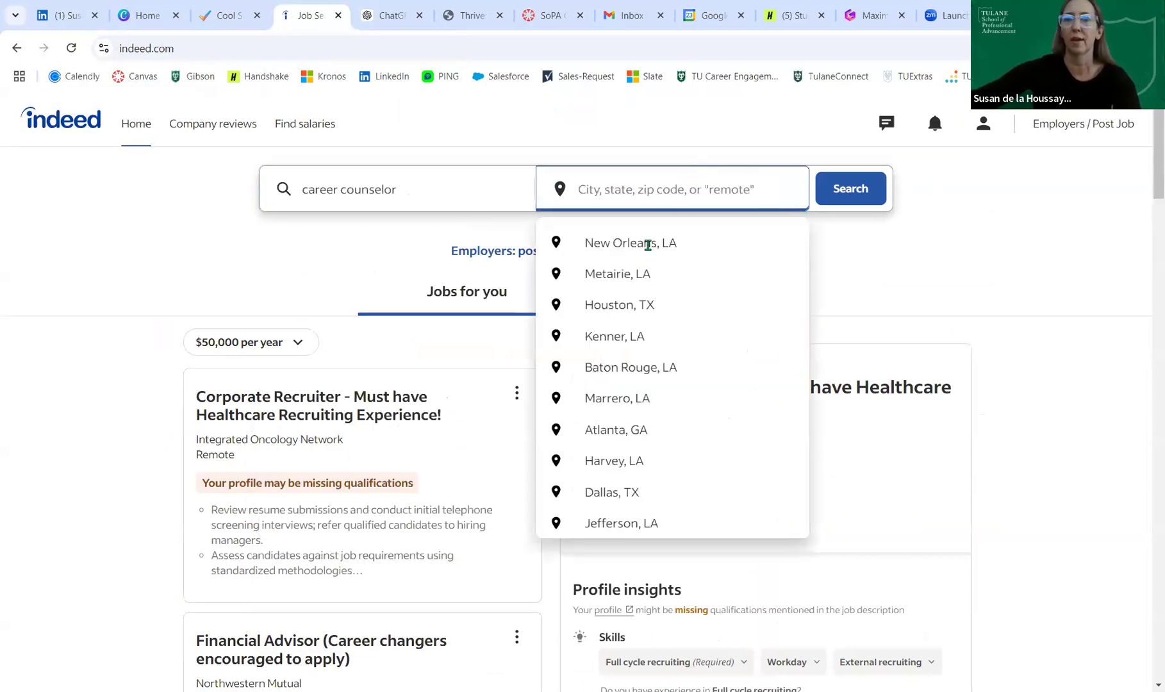
{"action": "left_click", "coordinate": [648, 244]}
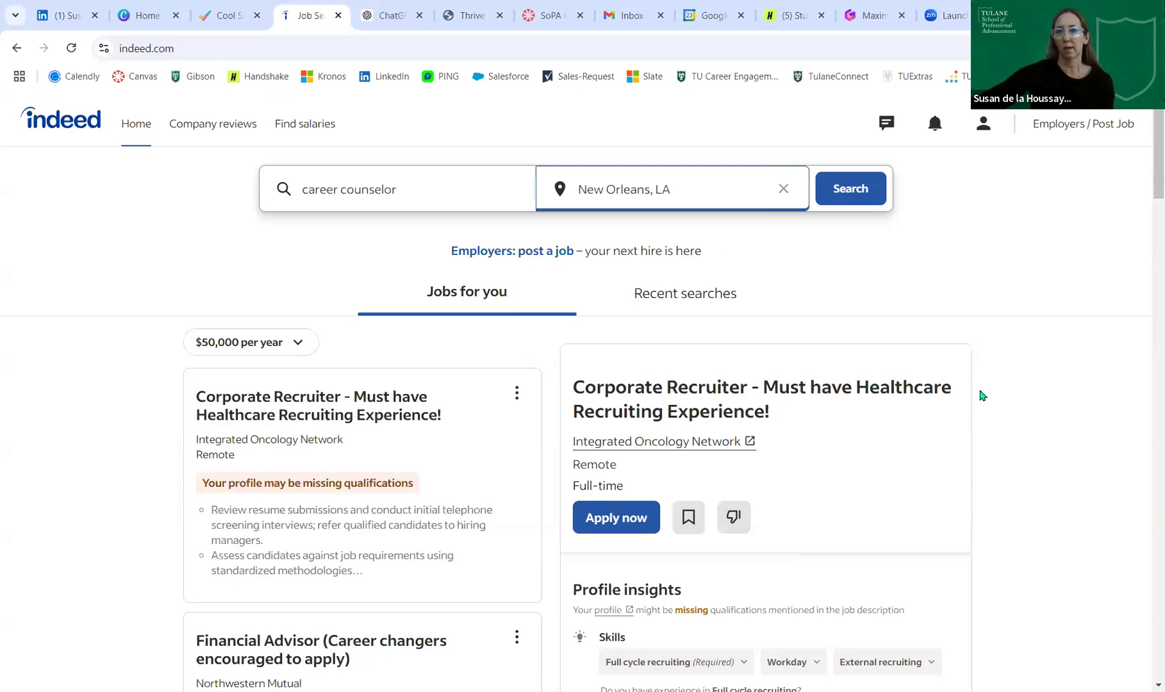
{"action": "key", "text": "Return"}
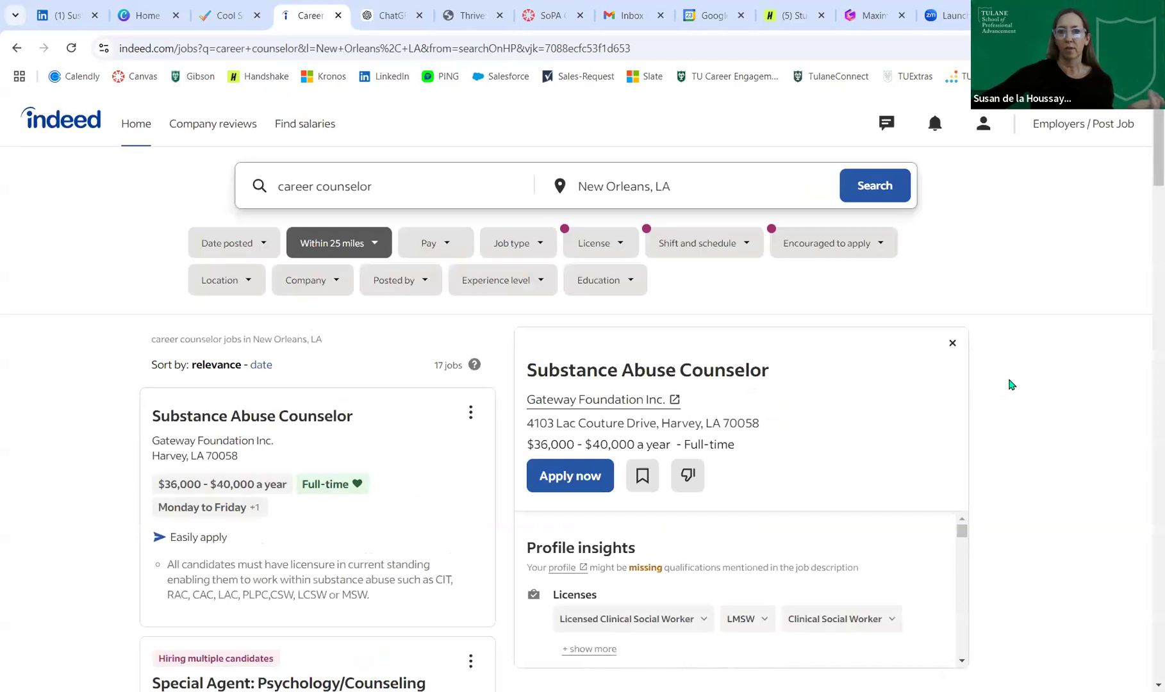
- Scroll the search results and open the Career Counselor job details
{"action": "scroll", "coordinate": [1010, 384], "scroll_direction": "down", "scroll_amount": 8}
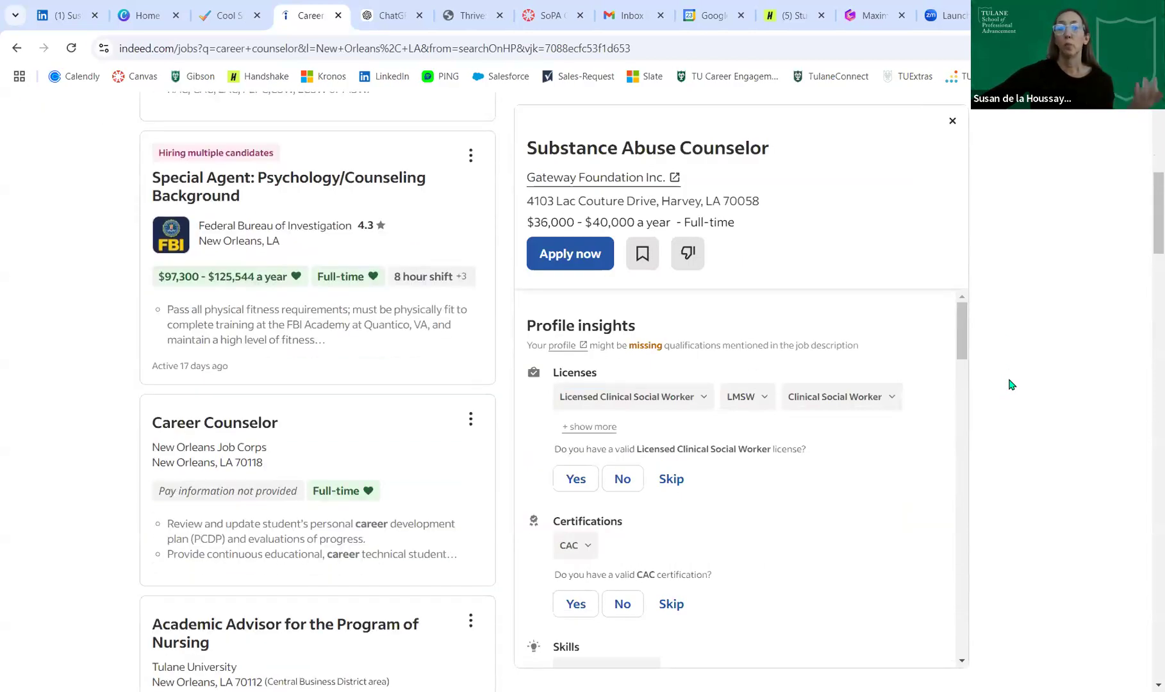
{"action": "scroll", "coordinate": [1009, 384], "scroll_direction": "down", "scroll_amount": 4}
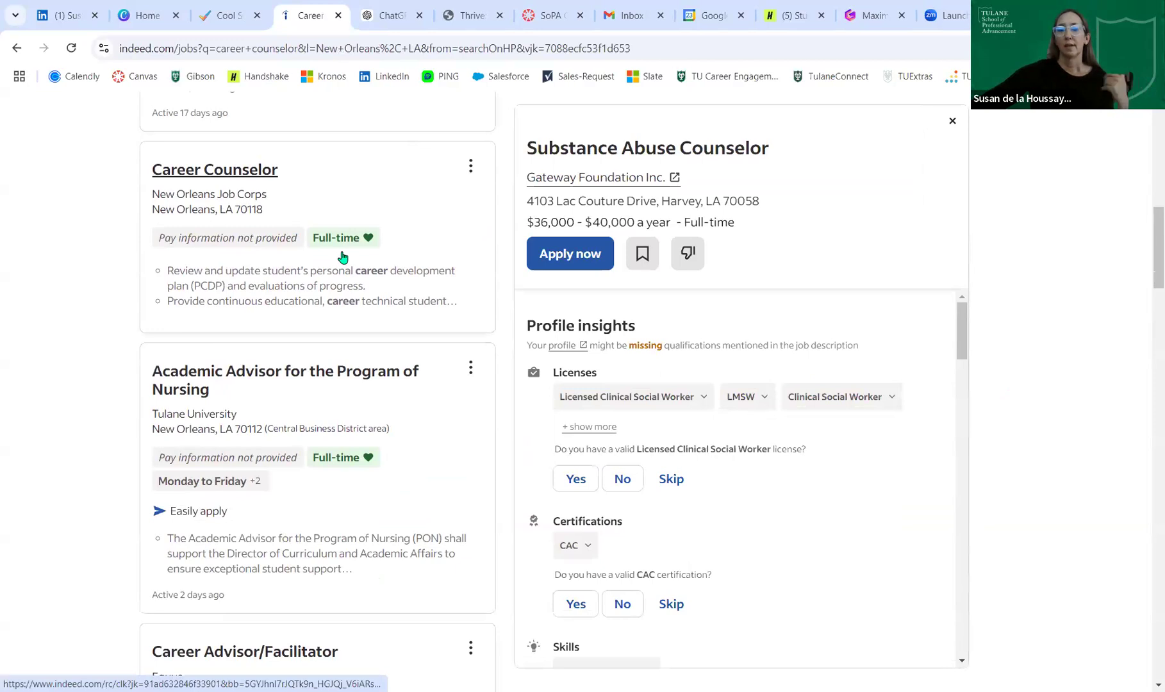
{"action": "scroll", "coordinate": [59, 398], "scroll_direction": "up", "scroll_amount": 10}
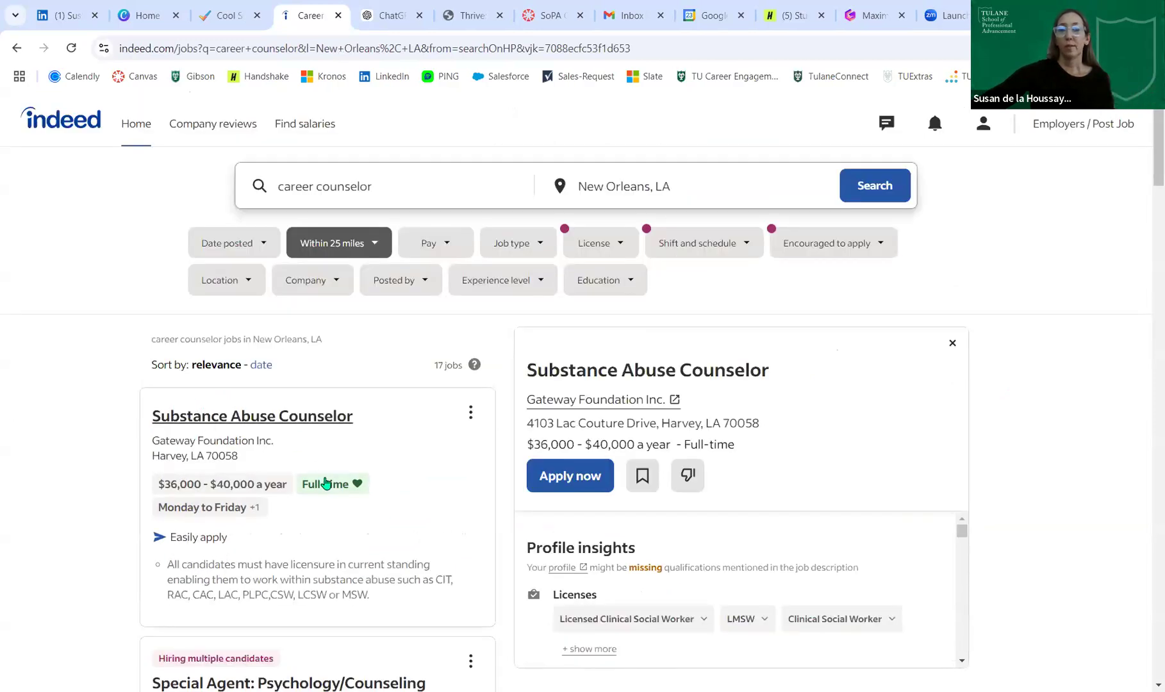
{"action": "scroll", "coordinate": [427, 466], "scroll_direction": "down", "scroll_amount": 5}
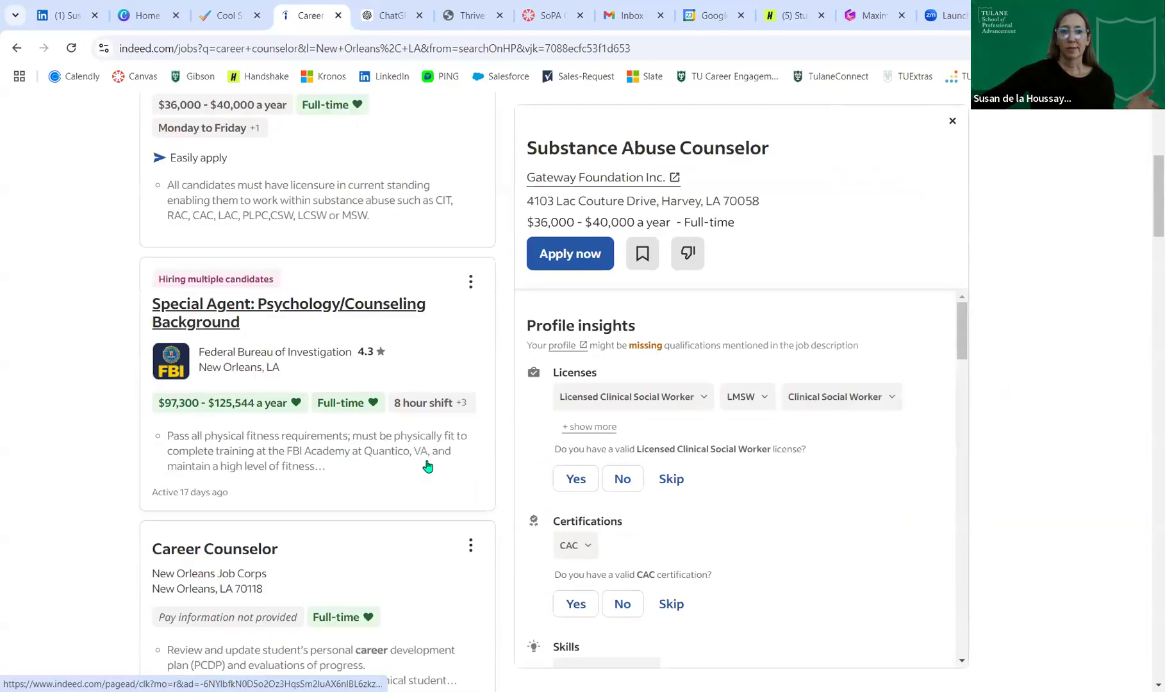
{"action": "scroll", "coordinate": [428, 466], "scroll_direction": "down", "scroll_amount": 2}
{"action": "scroll", "coordinate": [427, 466], "scroll_direction": "down", "scroll_amount": 2}
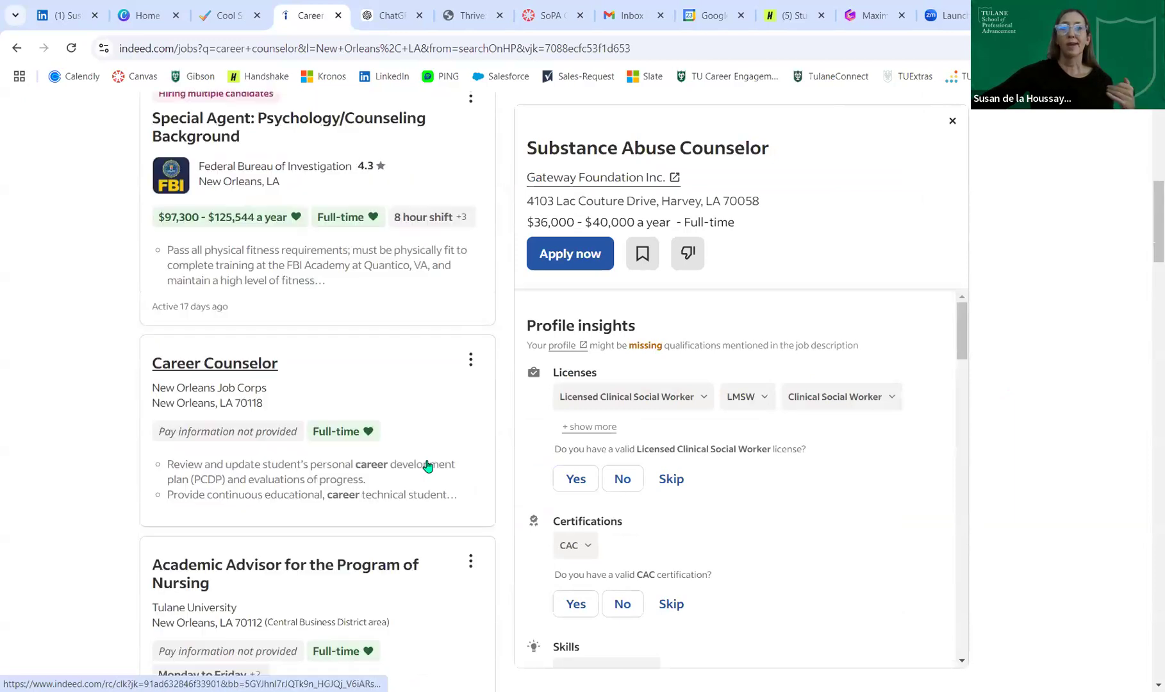
{"action": "scroll", "coordinate": [428, 466], "scroll_direction": "up", "scroll_amount": 10}
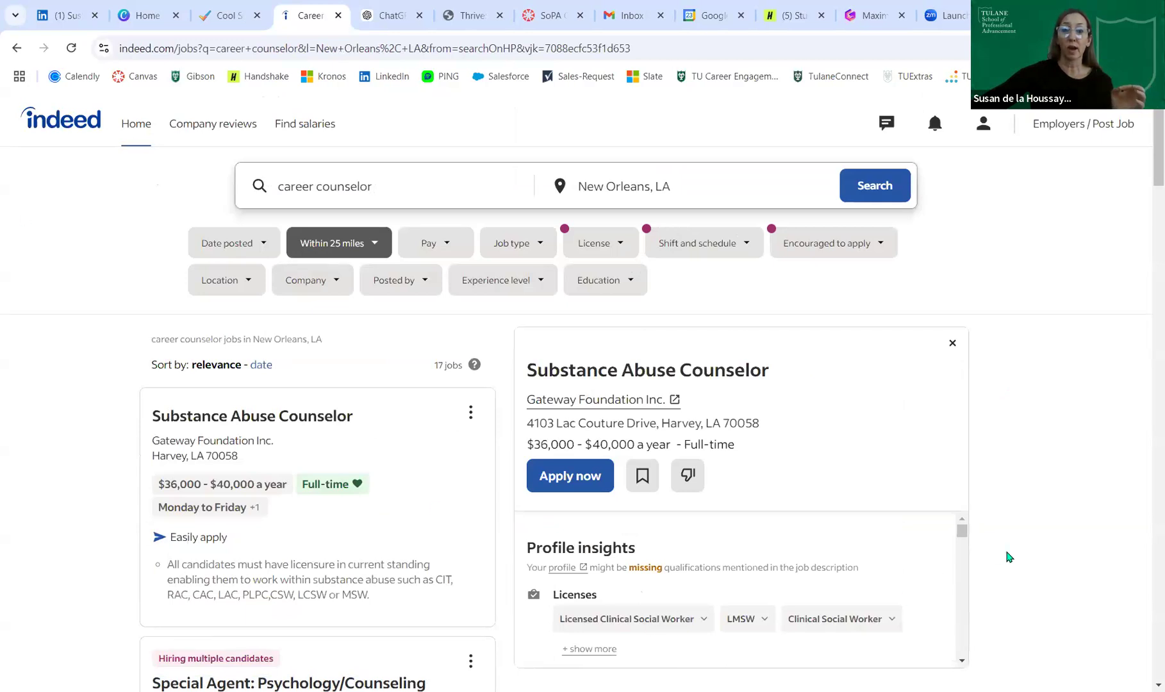
{"action": "scroll", "coordinate": [1009, 555], "scroll_direction": "down", "scroll_amount": 4}
{"action": "scroll", "coordinate": [1010, 556], "scroll_direction": "down", "scroll_amount": 2}
{"action": "scroll", "coordinate": [910, 523], "scroll_direction": "down", "scroll_amount": 2}
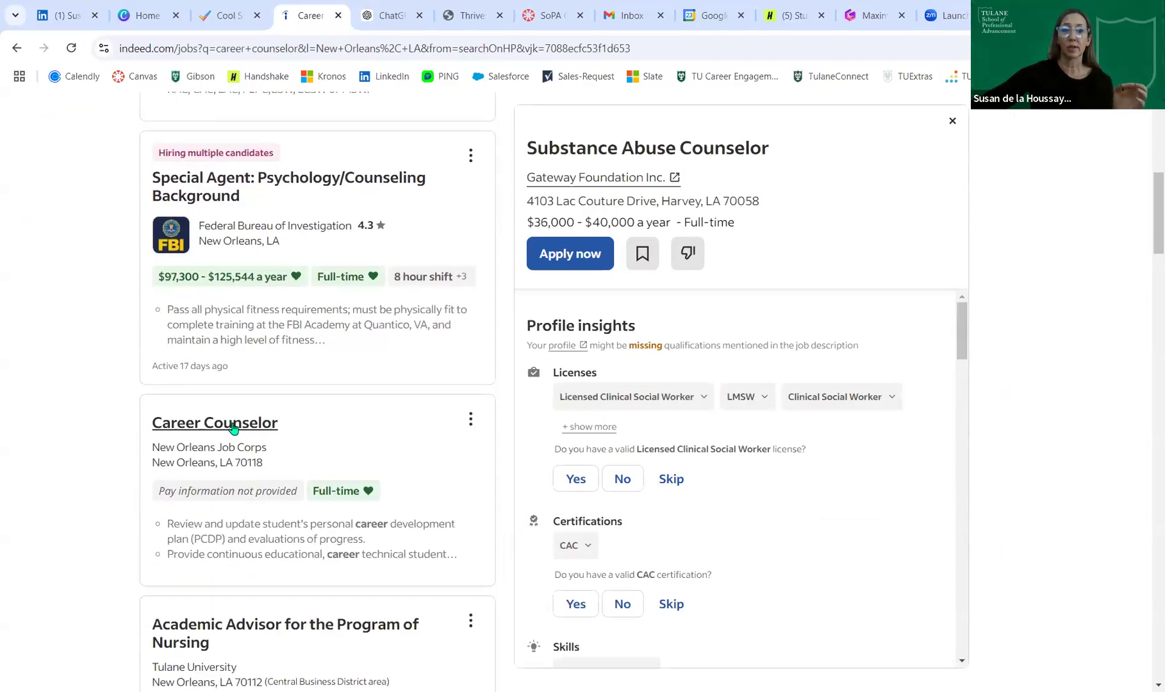
{"action": "left_click", "coordinate": [234, 423]}
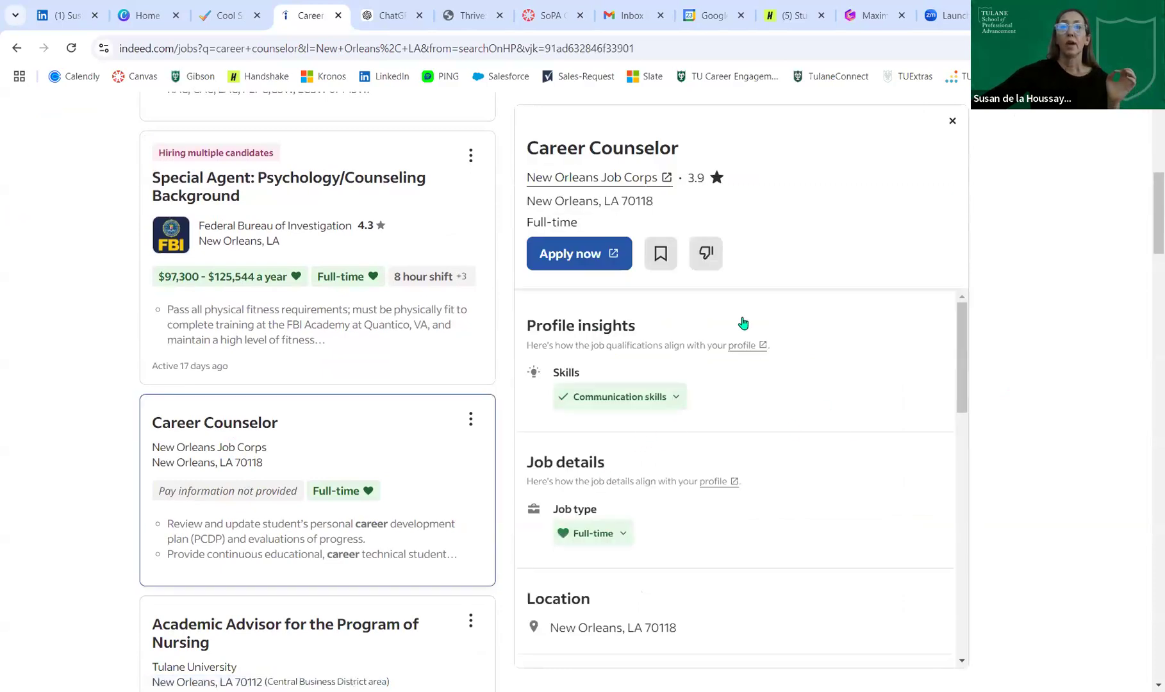
- View the New Orleans Job Corps company page, close it, and switch to ChatGPT
{"action": "left_click", "coordinate": [596, 178]}
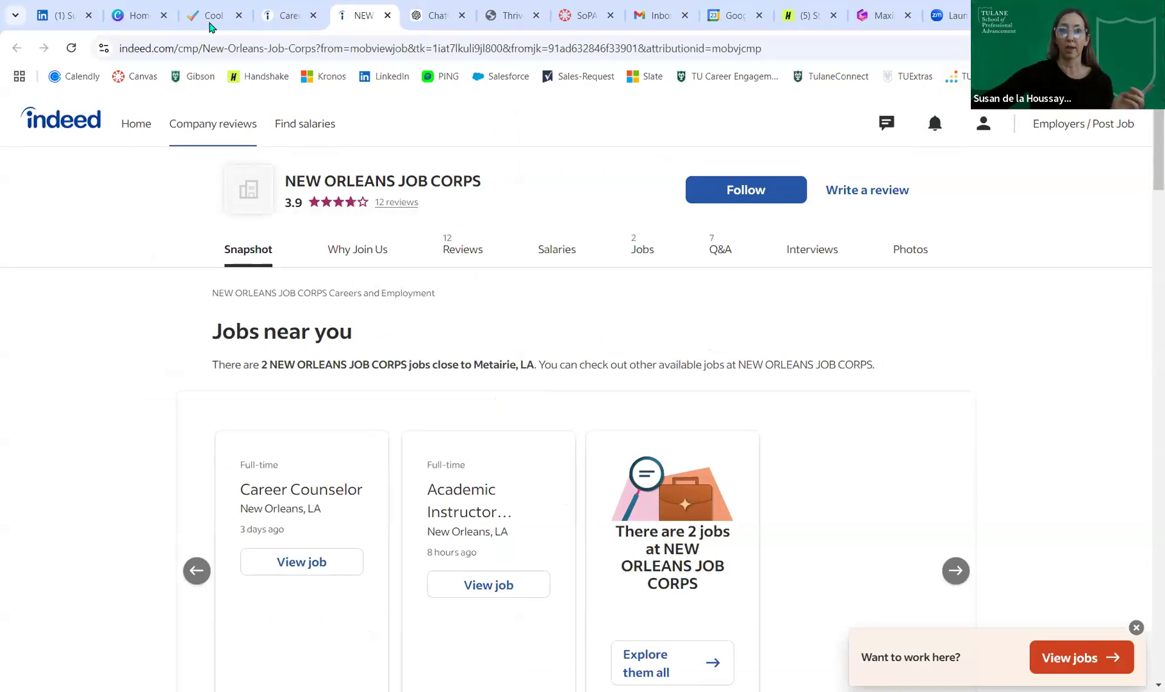
{"action": "left_click", "coordinate": [388, 15]}
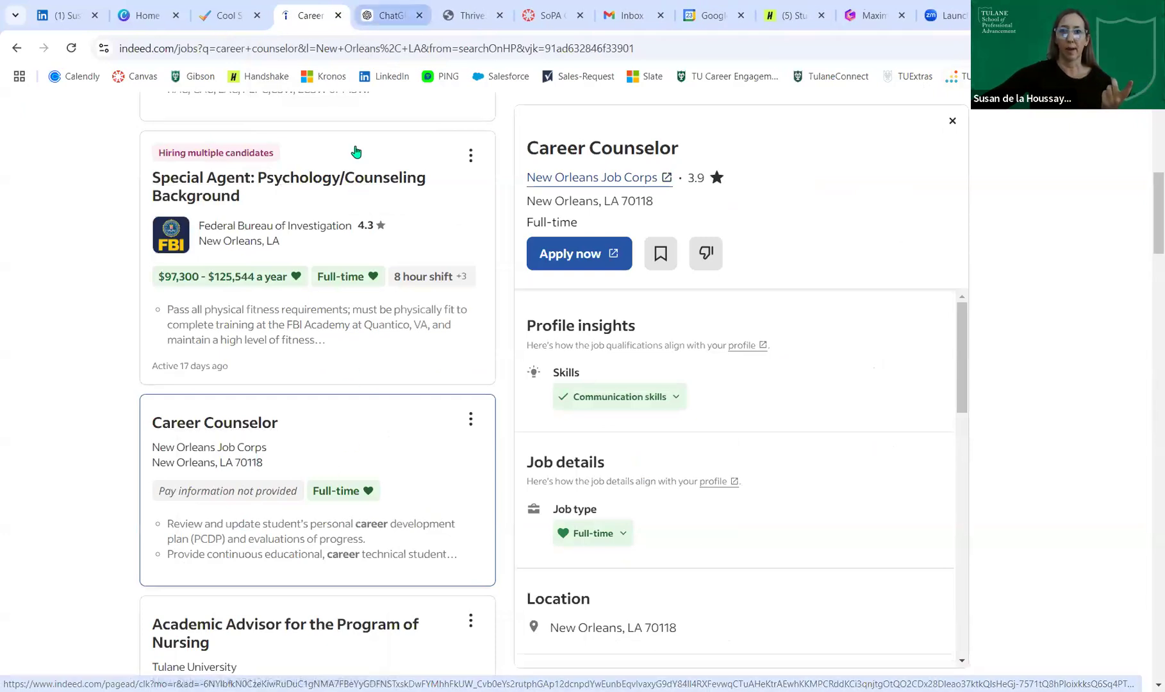
{"action": "key", "text": "ctrl+Tab"}
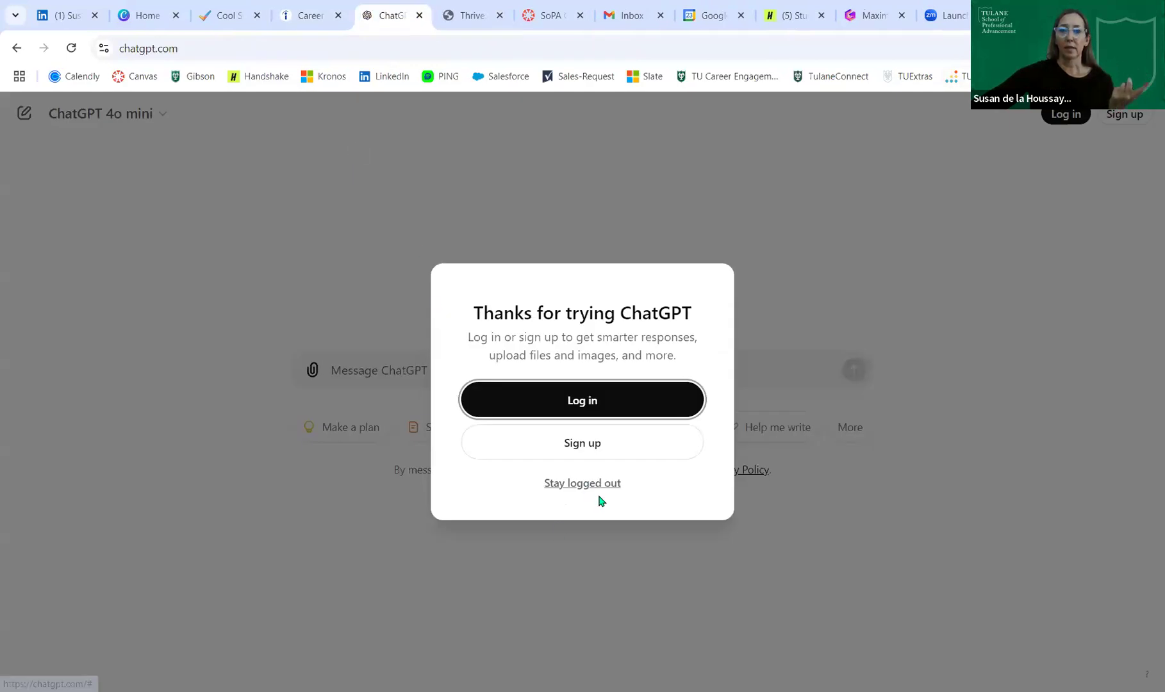
- Choose 'Stay logged out' on the ChatGPT sign-in prompt and focus the empty message box
{"action": "left_click", "coordinate": [615, 485]}
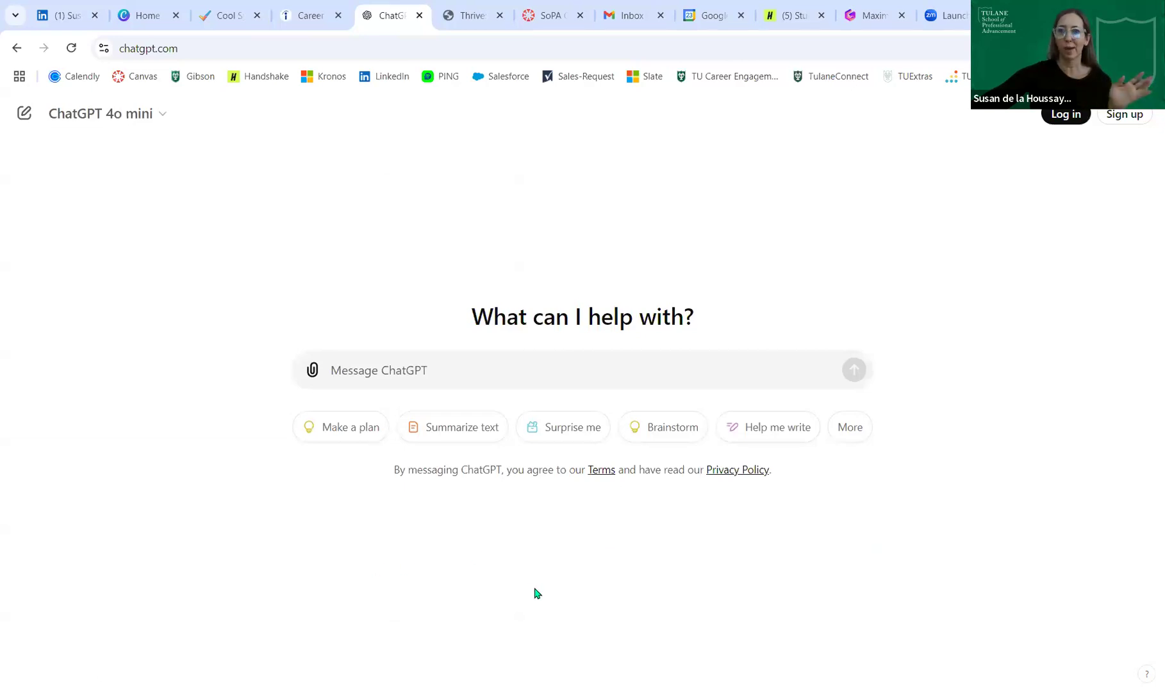
{"action": "left_click", "coordinate": [393, 378]}
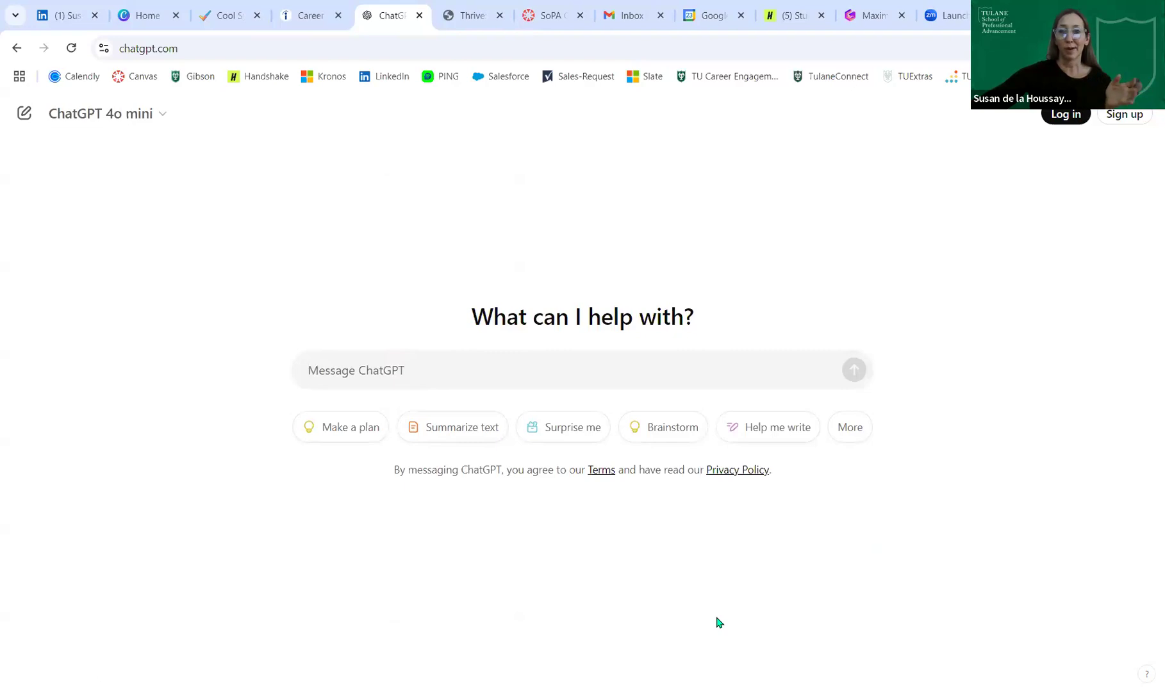